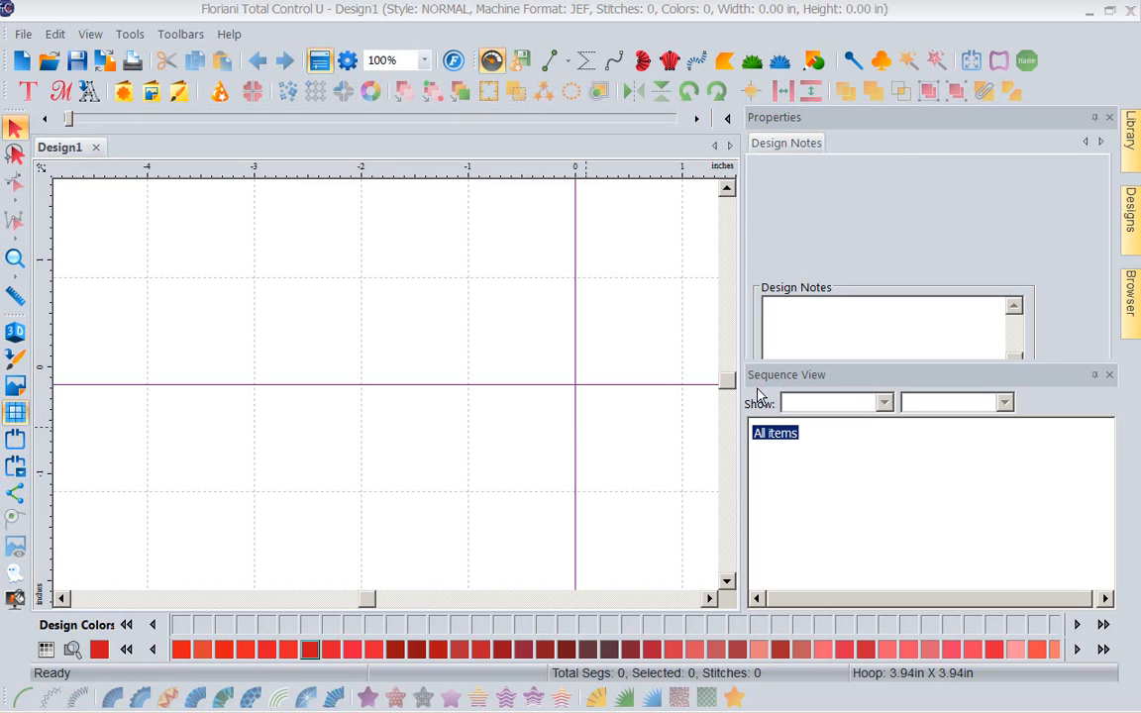
{"action": "left_click", "coordinate": [1130, 131]}
{"action": "mouse_move", "coordinate": [738, 107]}
{"action": "left_mouse_down"}
{"action": "mouse_move", "coordinate": [728, 322]}
{"action": "mouse_move", "coordinate": [735, 621]}
{"action": "mouse_move", "coordinate": [1138, 606]}
{"action": "mouse_move", "coordinate": [1137, 97]}
{"action": "mouse_move", "coordinate": [1012, 119]}
{"action": "mouse_move", "coordinate": [725, 122]}
{"action": "left_mouse_up"}
{"action": "key", "text": "Escape"}
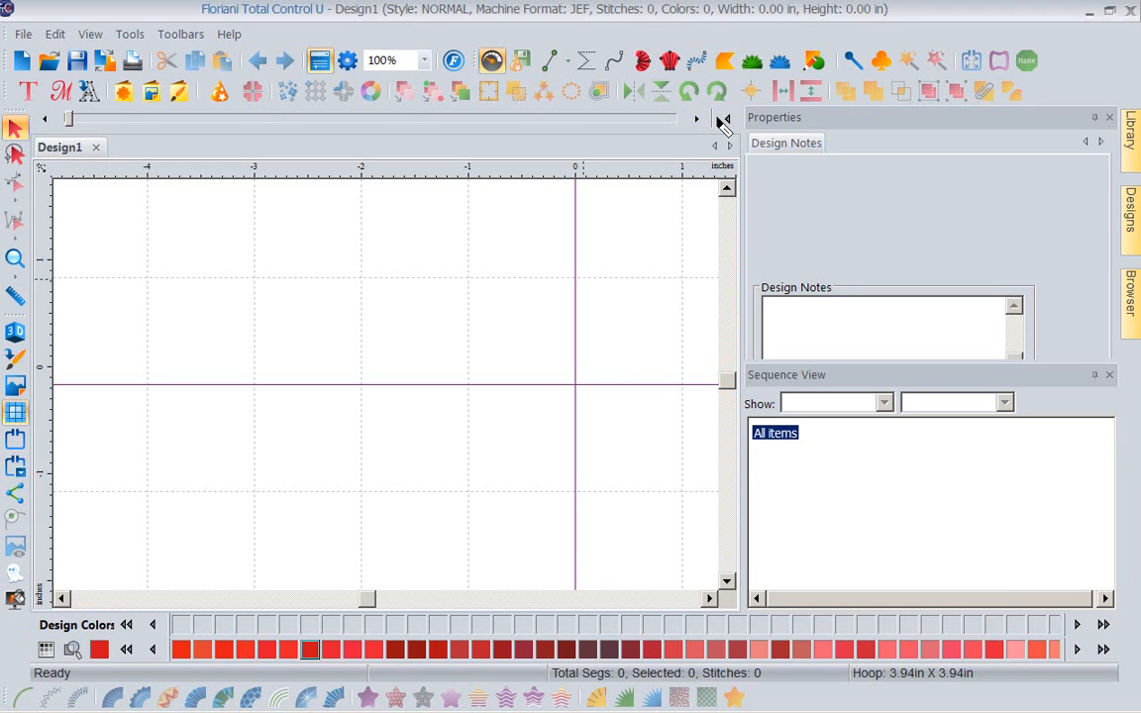
Close the Properties, Sequence View, Library, Designs and Browser windows to clear the workspace
{"action": "left_click", "coordinate": [1110, 118]}
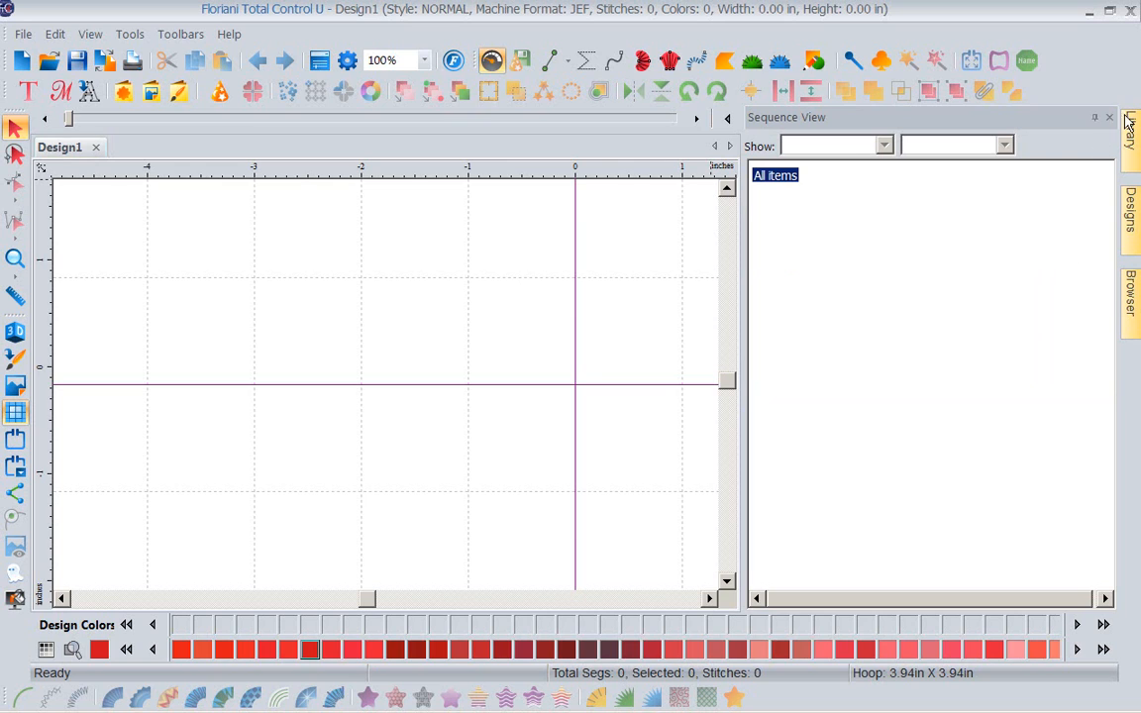
{"action": "left_click", "coordinate": [1111, 117]}
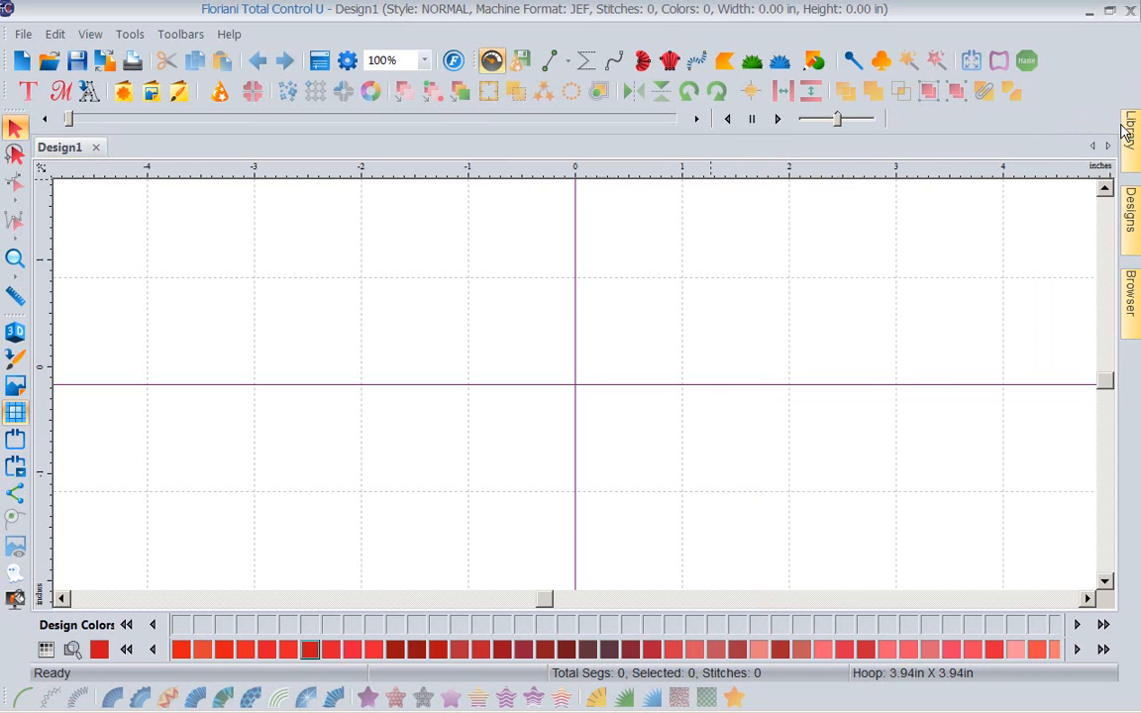
{"action": "left_click", "coordinate": [1110, 118]}
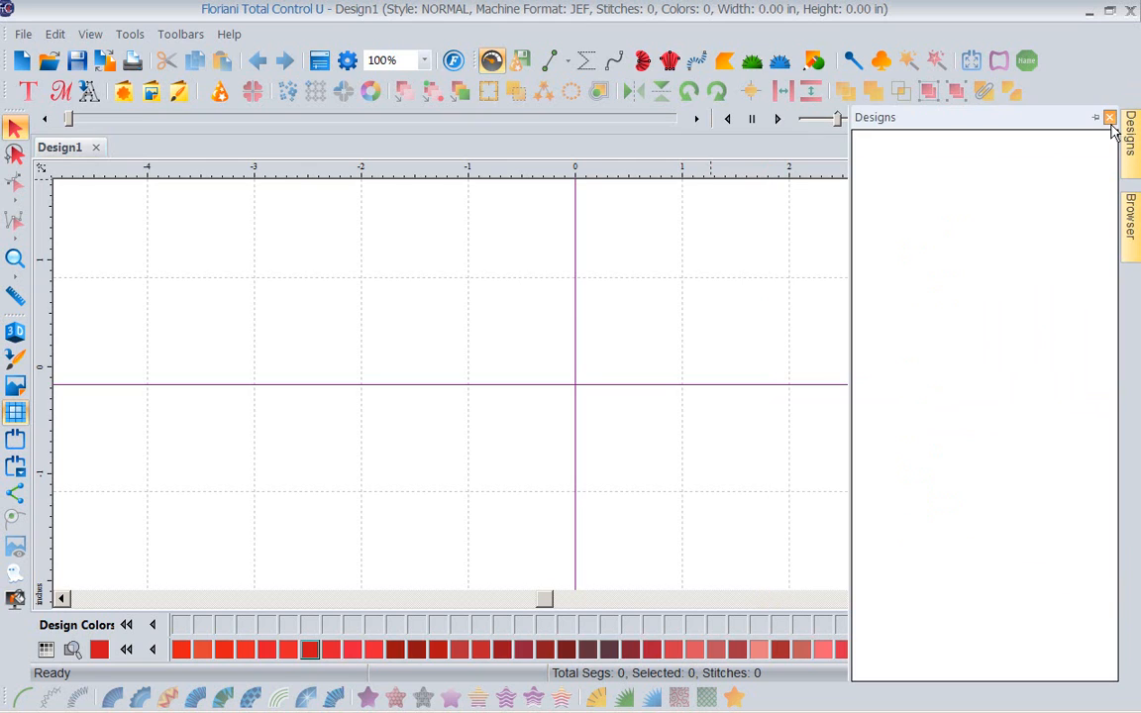
{"action": "left_click", "coordinate": [1109, 118]}
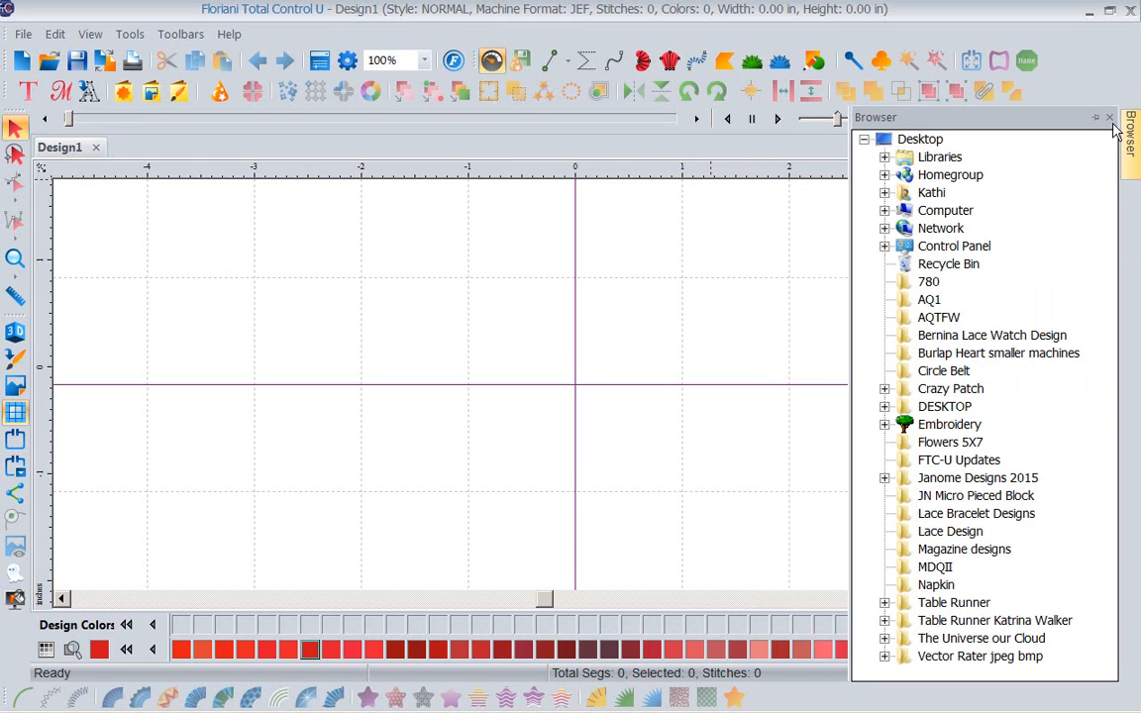
{"action": "left_click", "coordinate": [1110, 119]}
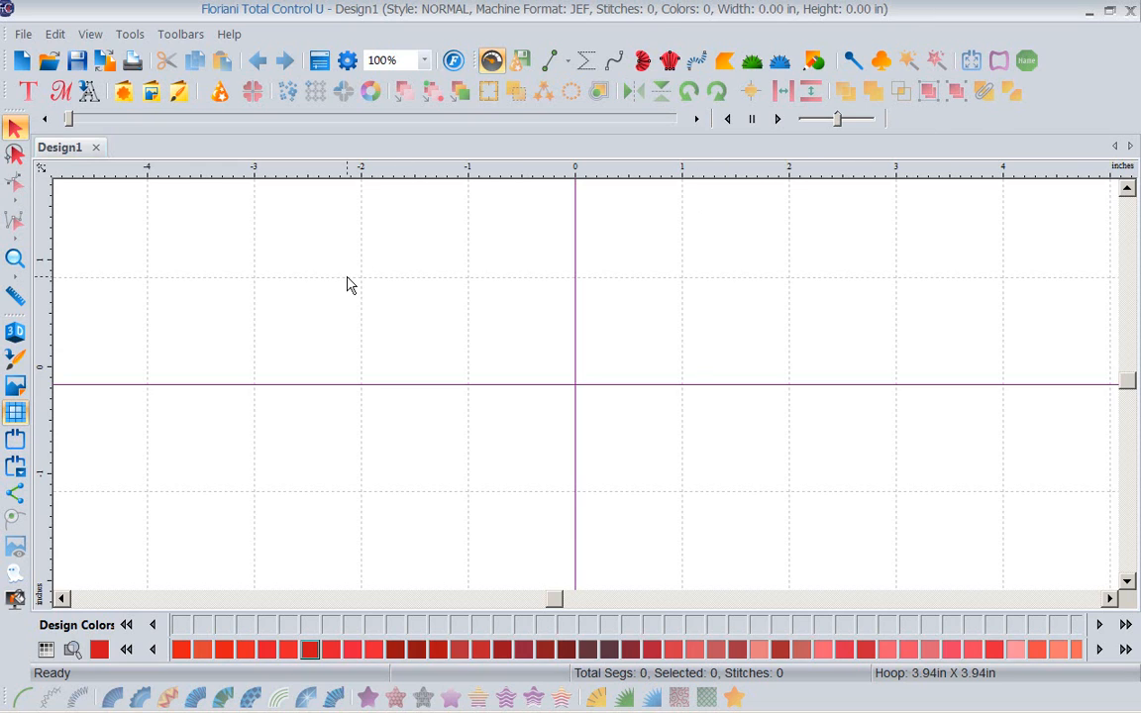
Restore the Sequence View beside the design workspace
{"action": "left_click", "coordinate": [180, 37]}
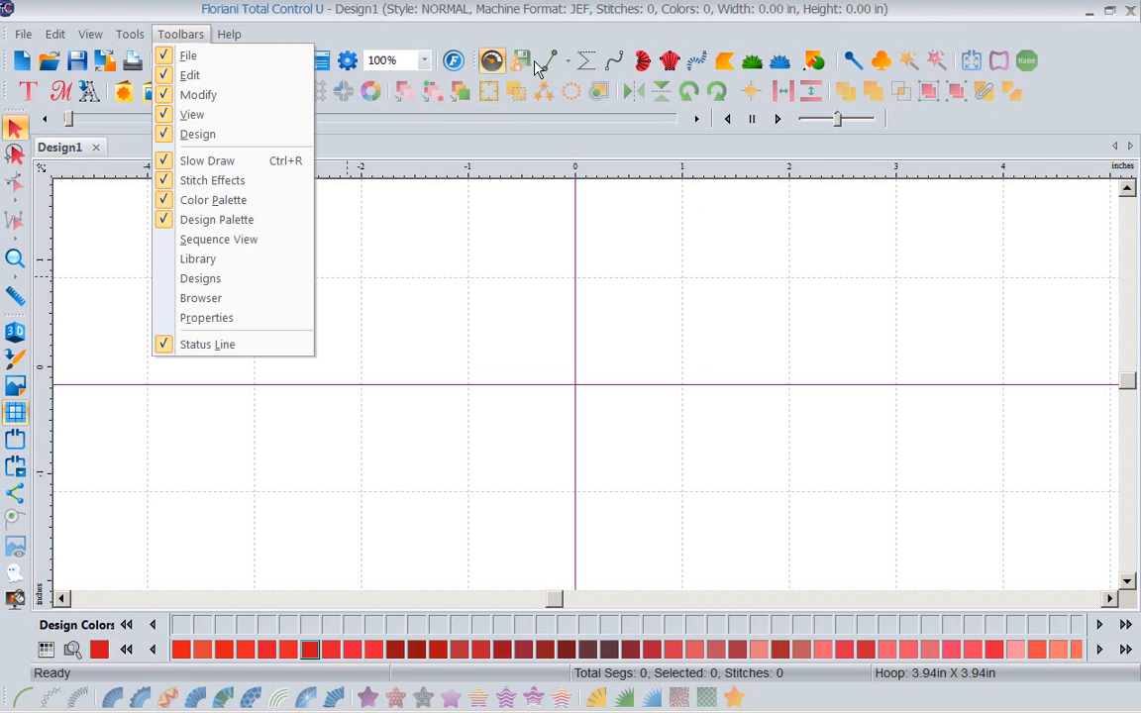
{"action": "mouse_move", "coordinate": [54, 34]}
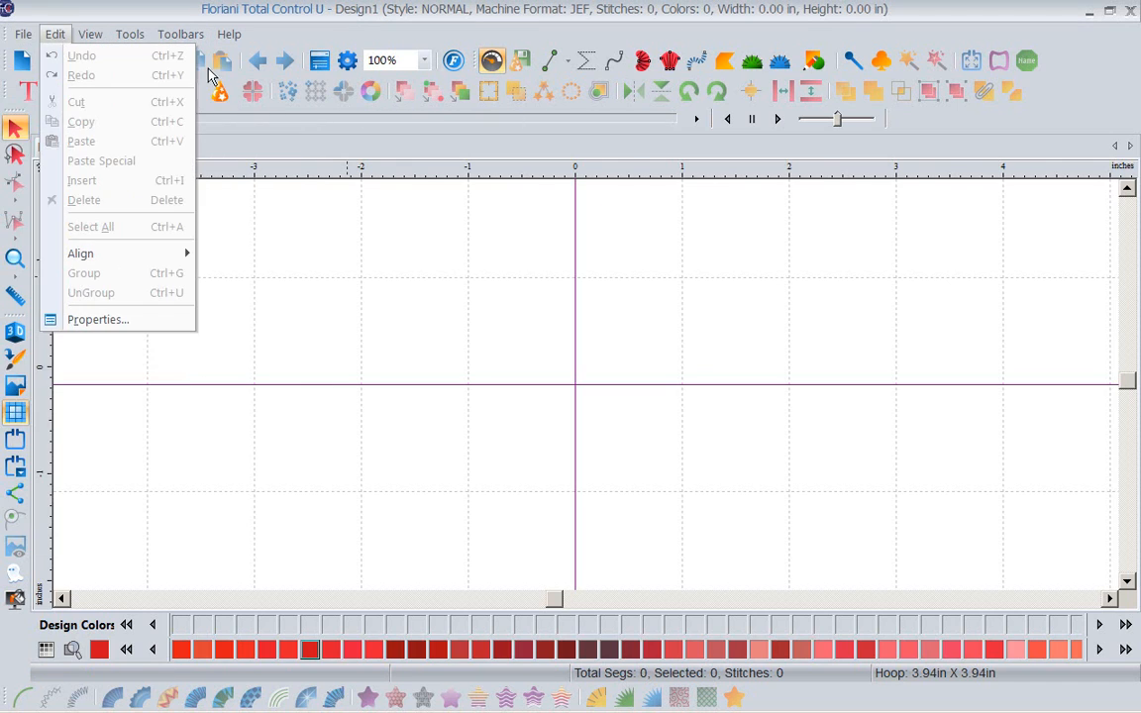
{"action": "mouse_move", "coordinate": [173, 38]}
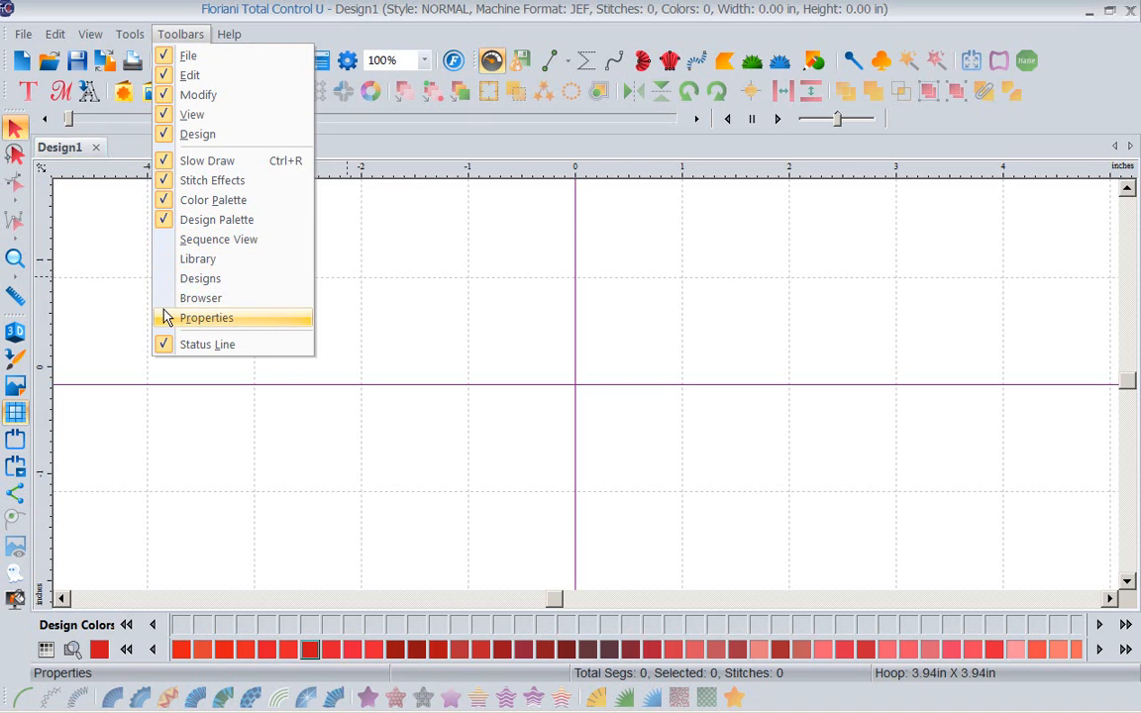
{"action": "left_click", "coordinate": [217, 246]}
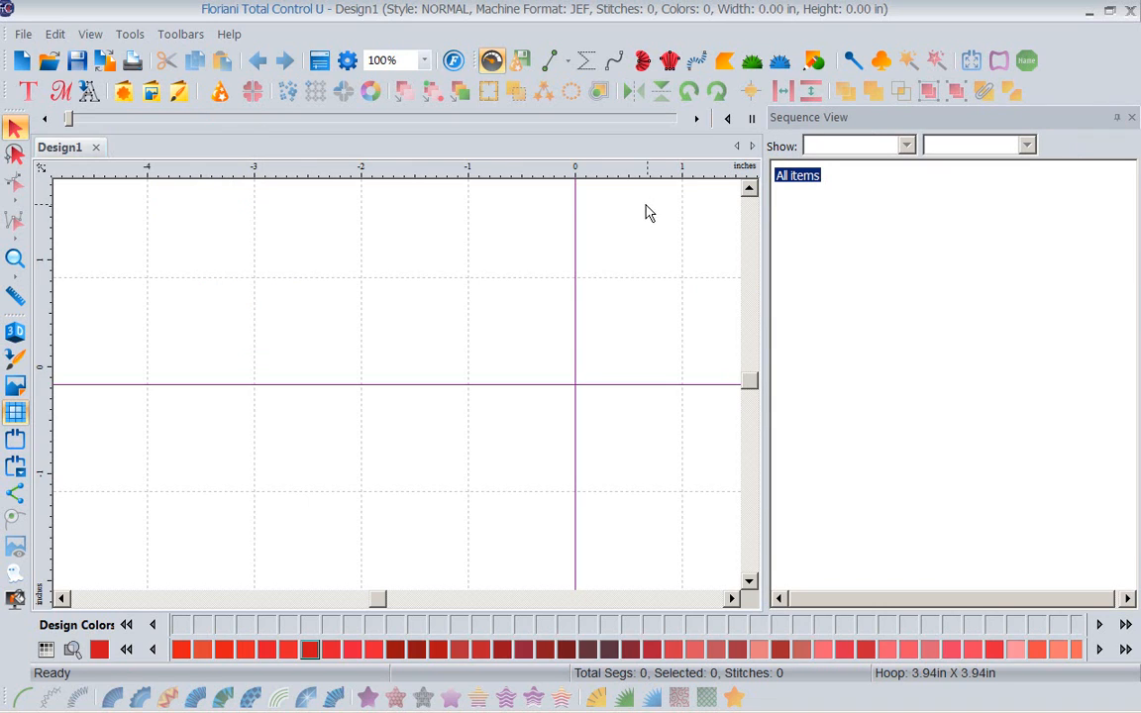
Restore the Library and set it to auto-hide at the workspace edge
{"action": "left_click", "coordinate": [180, 34]}
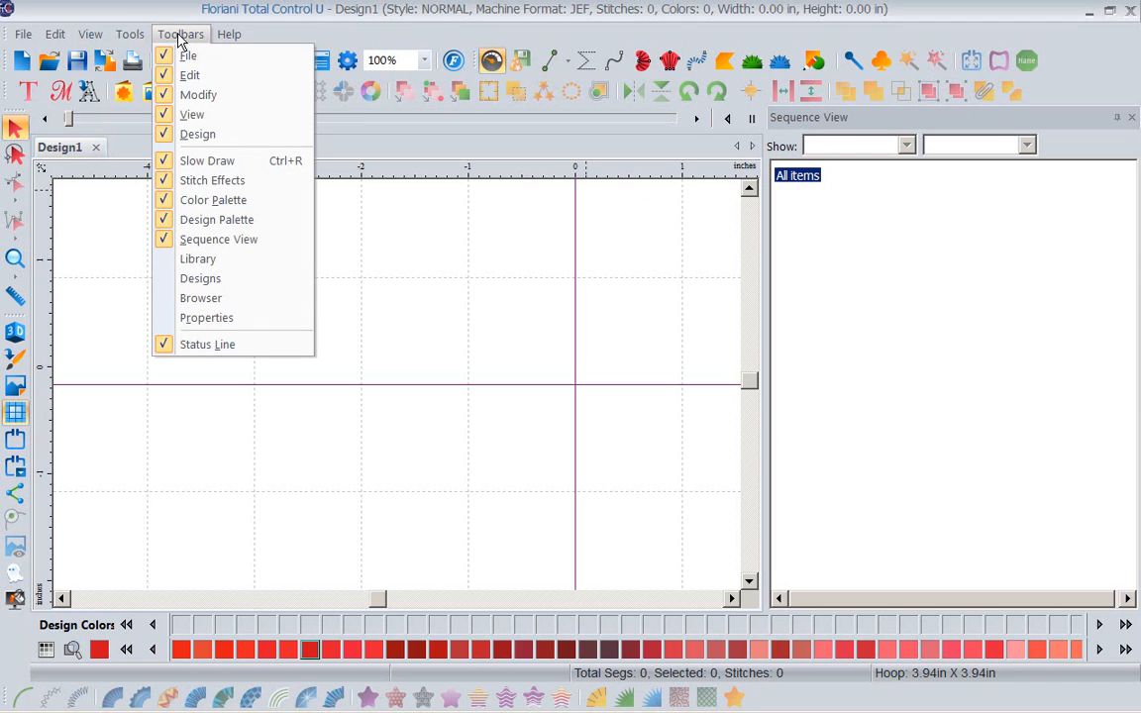
{"action": "left_click", "coordinate": [200, 260]}
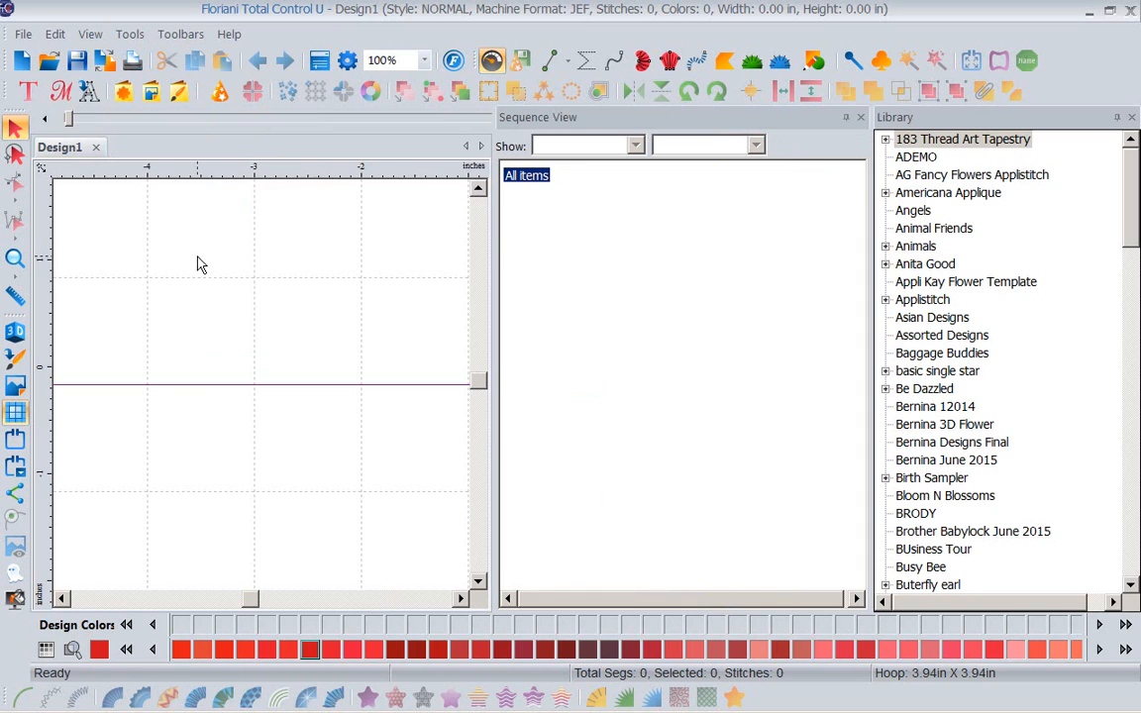
{"action": "left_click", "coordinate": [1116, 118]}
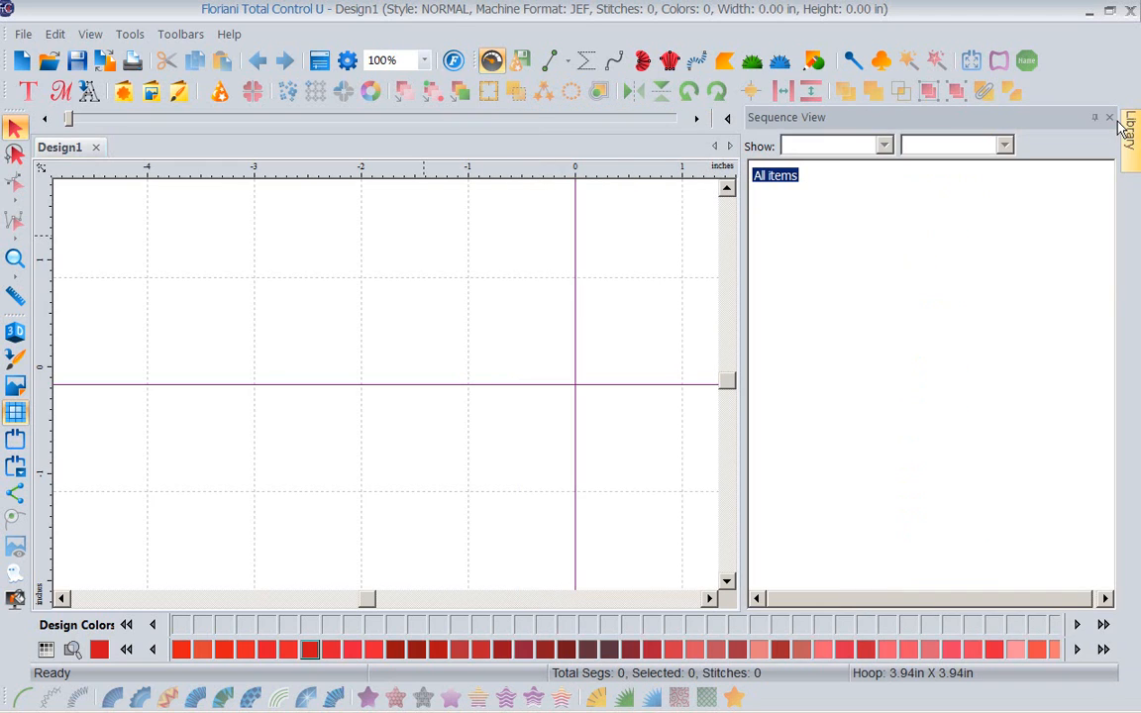
{"action": "mouse_move", "coordinate": [1130, 133]}
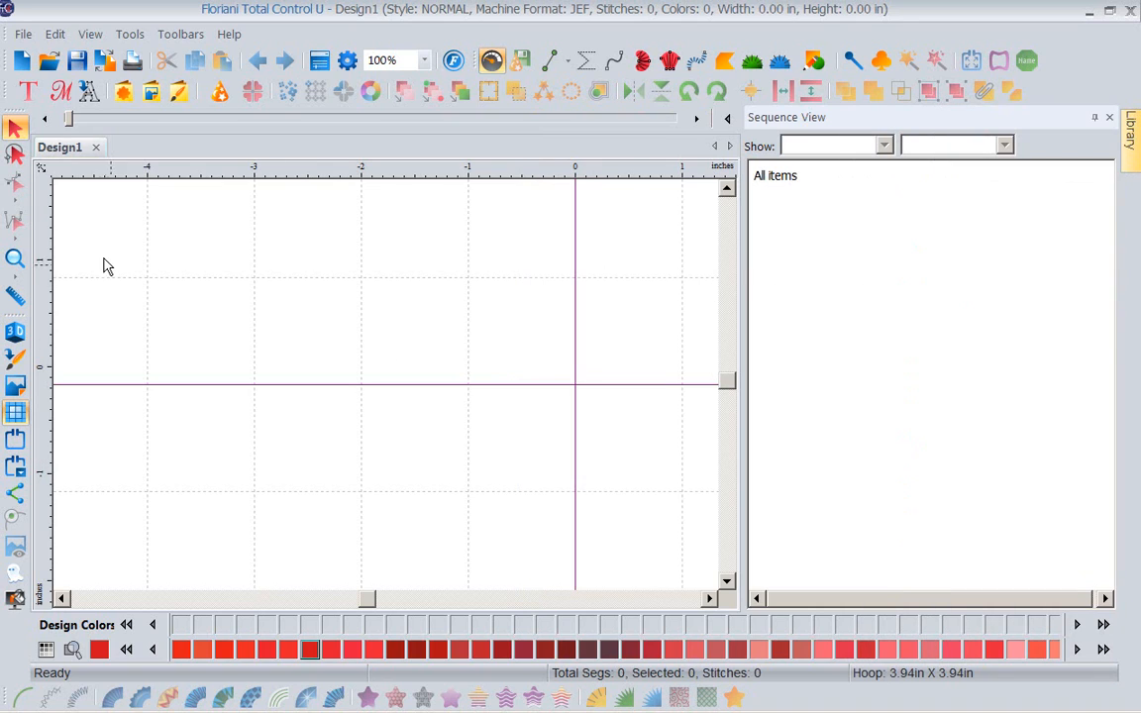
Restore the Designs window and set it to auto-hide alongside the Library
{"action": "left_click", "coordinate": [177, 35]}
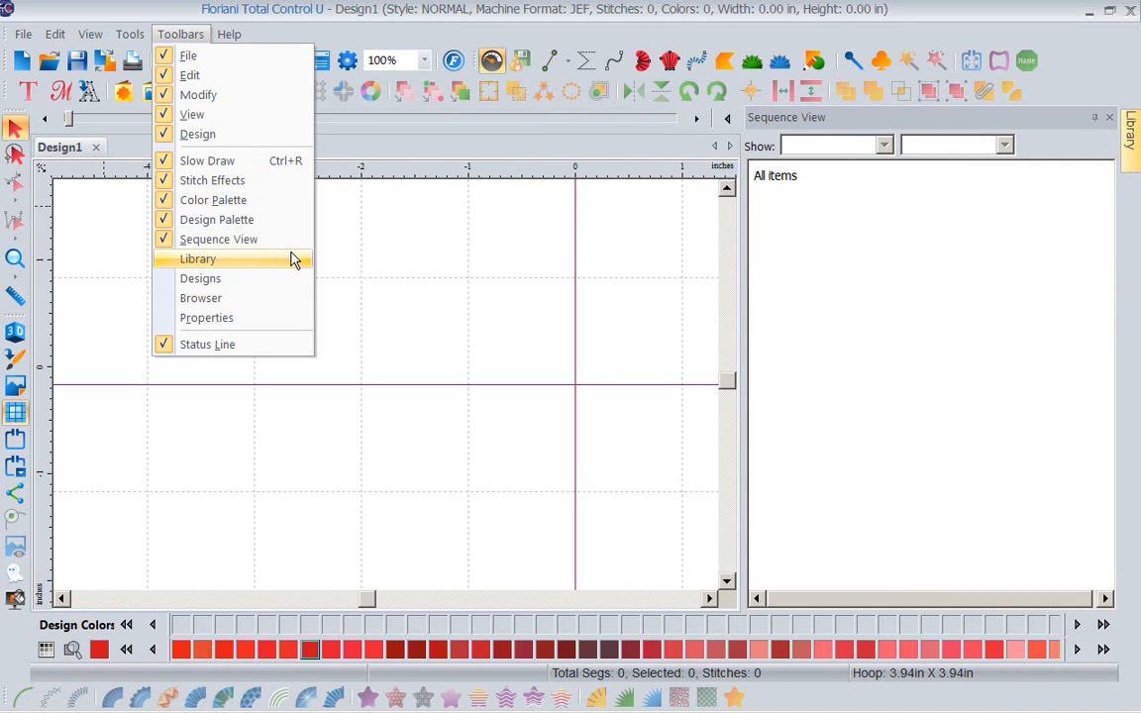
{"action": "left_click", "coordinate": [213, 284]}
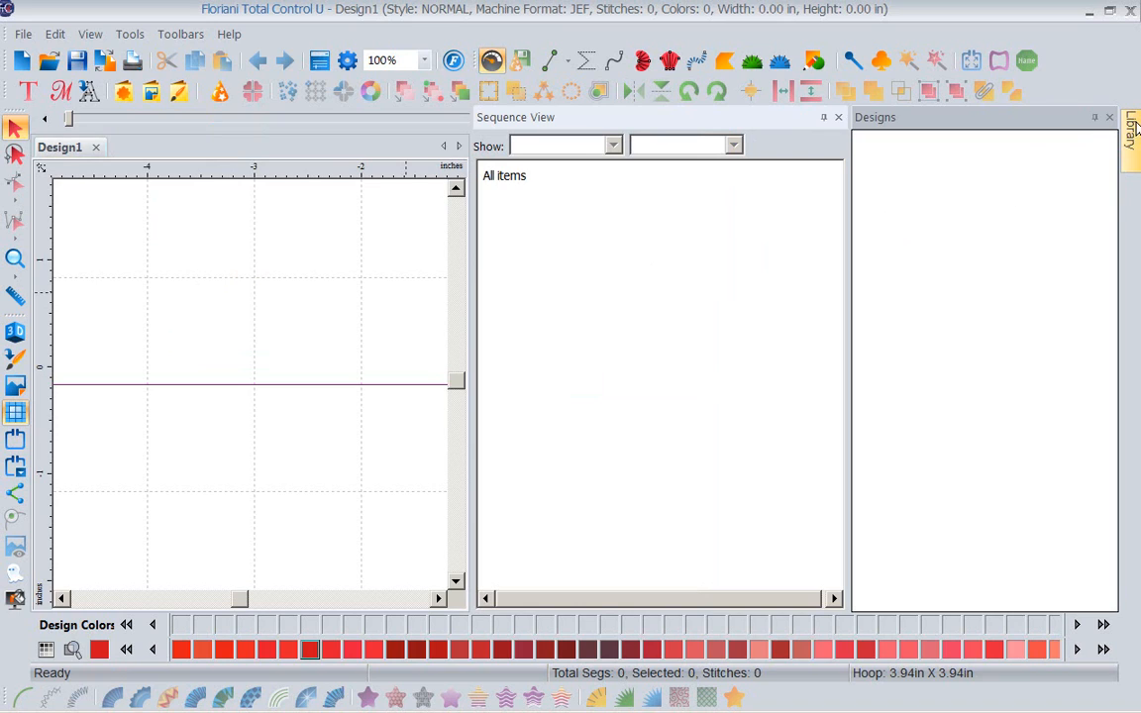
{"action": "left_click", "coordinate": [1095, 119]}
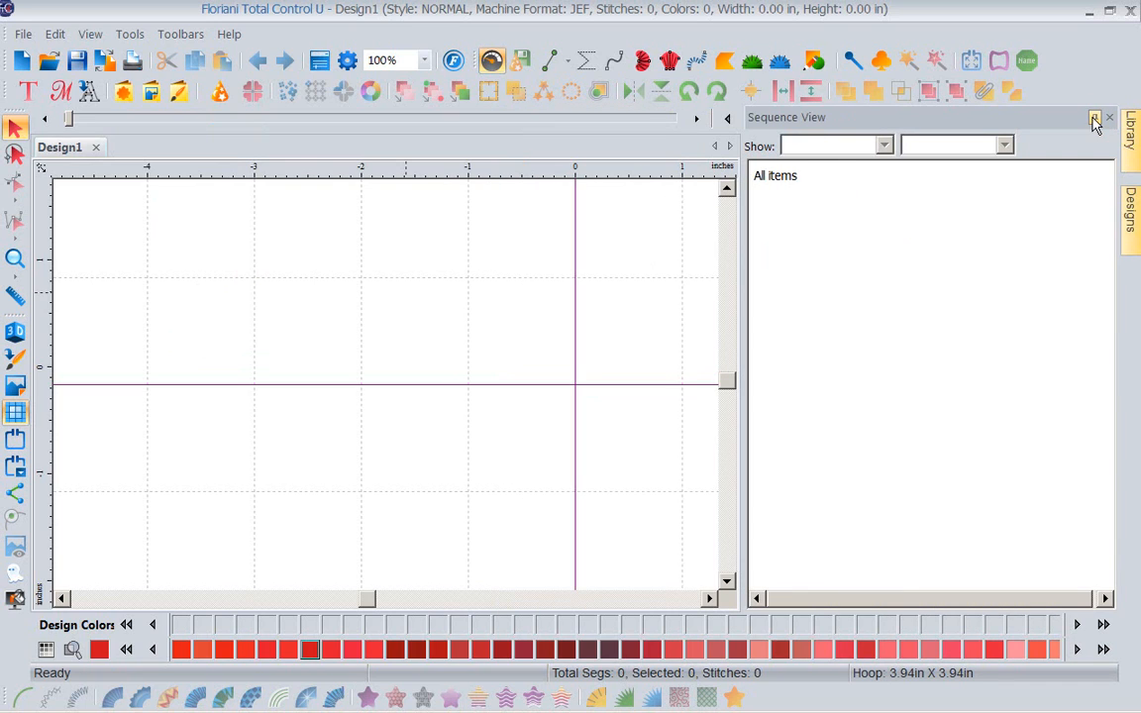
{"action": "mouse_move", "coordinate": [1131, 223]}
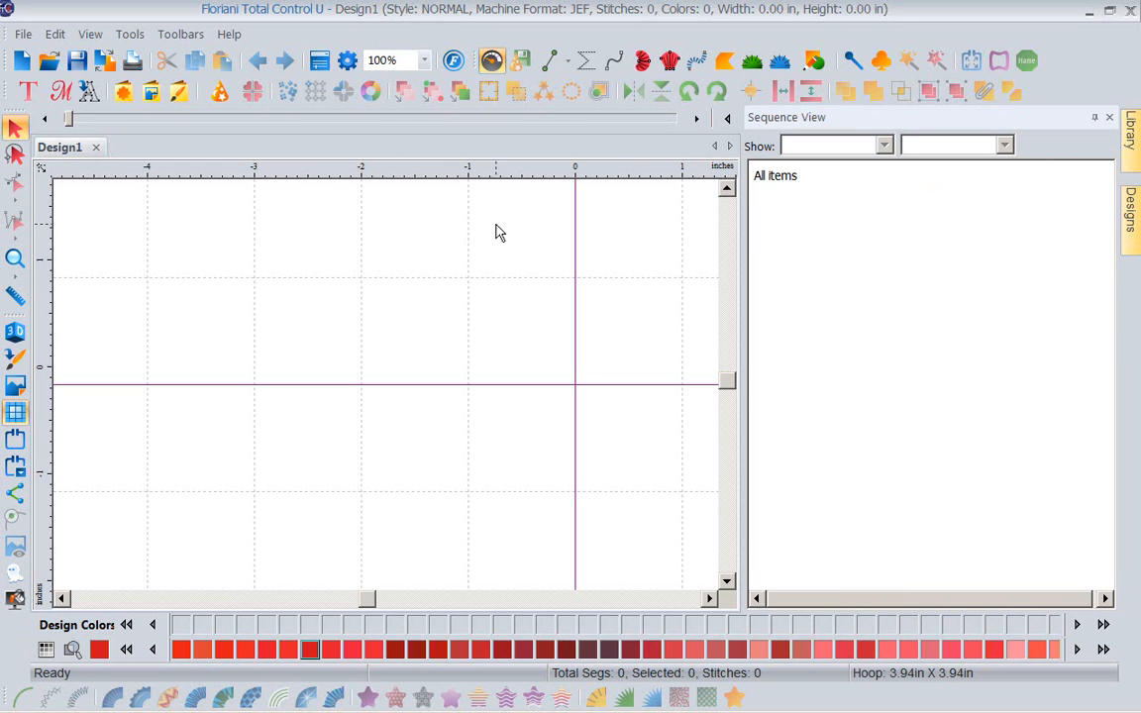
Restore the Browser, set it to auto-hide, and preview the collapsed Browser, Designs and Library windows
{"action": "left_click", "coordinate": [180, 36]}
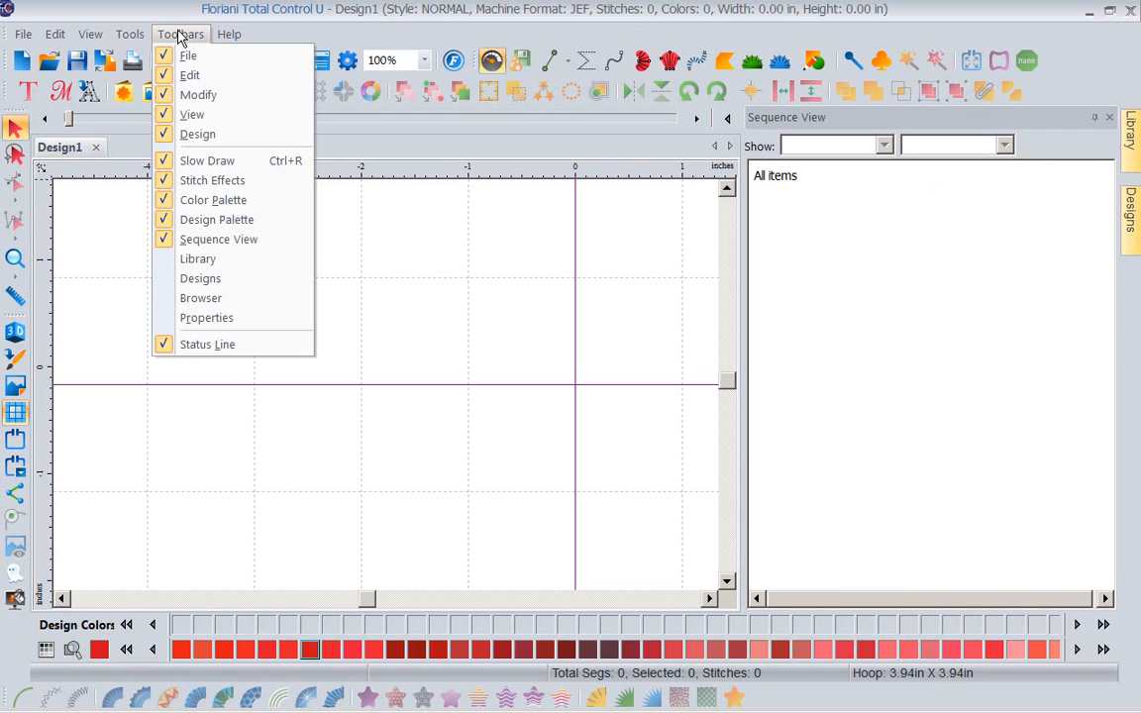
{"action": "left_click", "coordinate": [196, 301]}
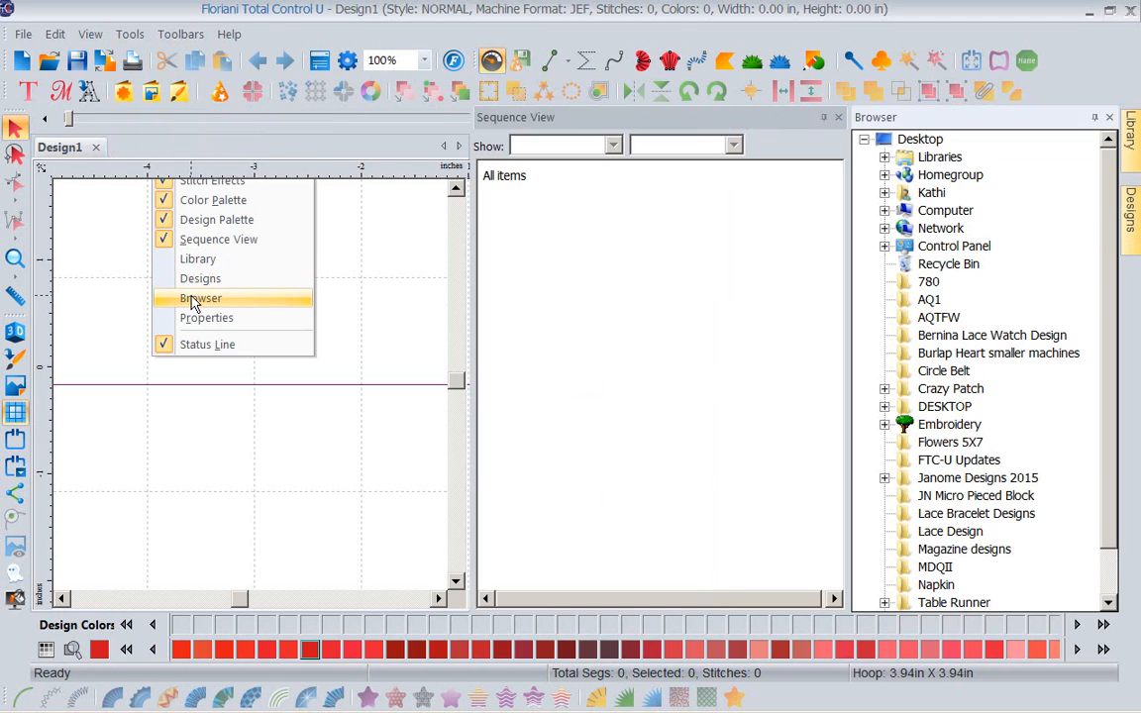
{"action": "left_click", "coordinate": [1094, 118]}
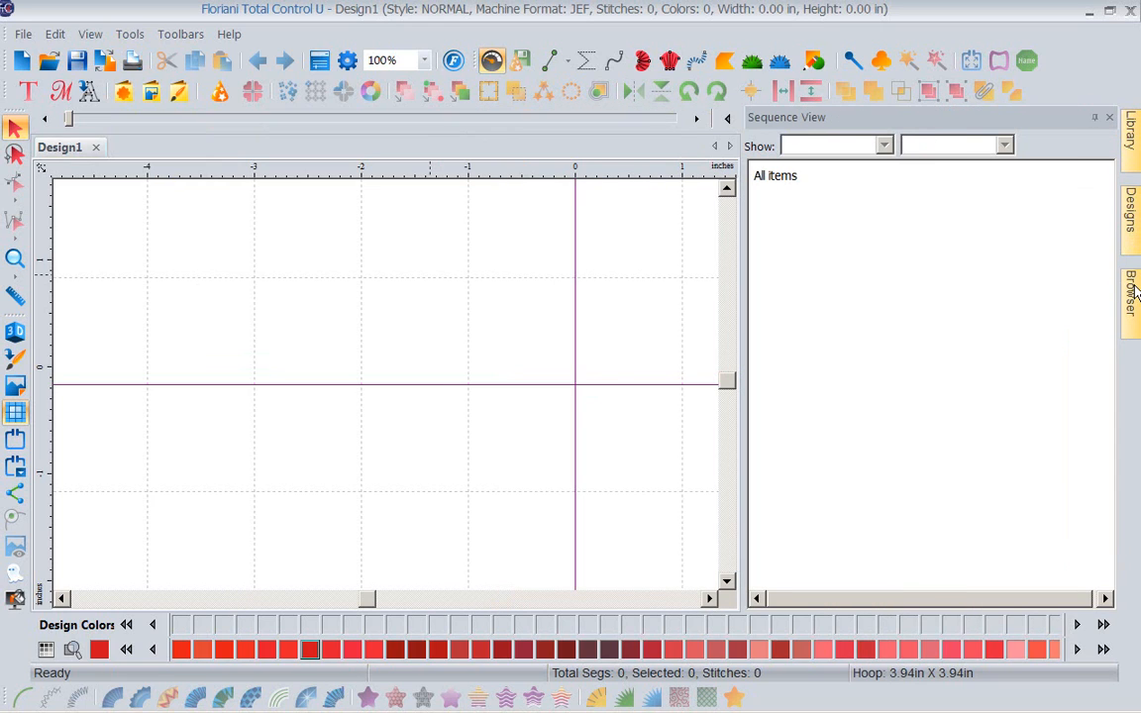
{"action": "mouse_move", "coordinate": [1134, 290]}
{"action": "mouse_move", "coordinate": [1136, 227]}
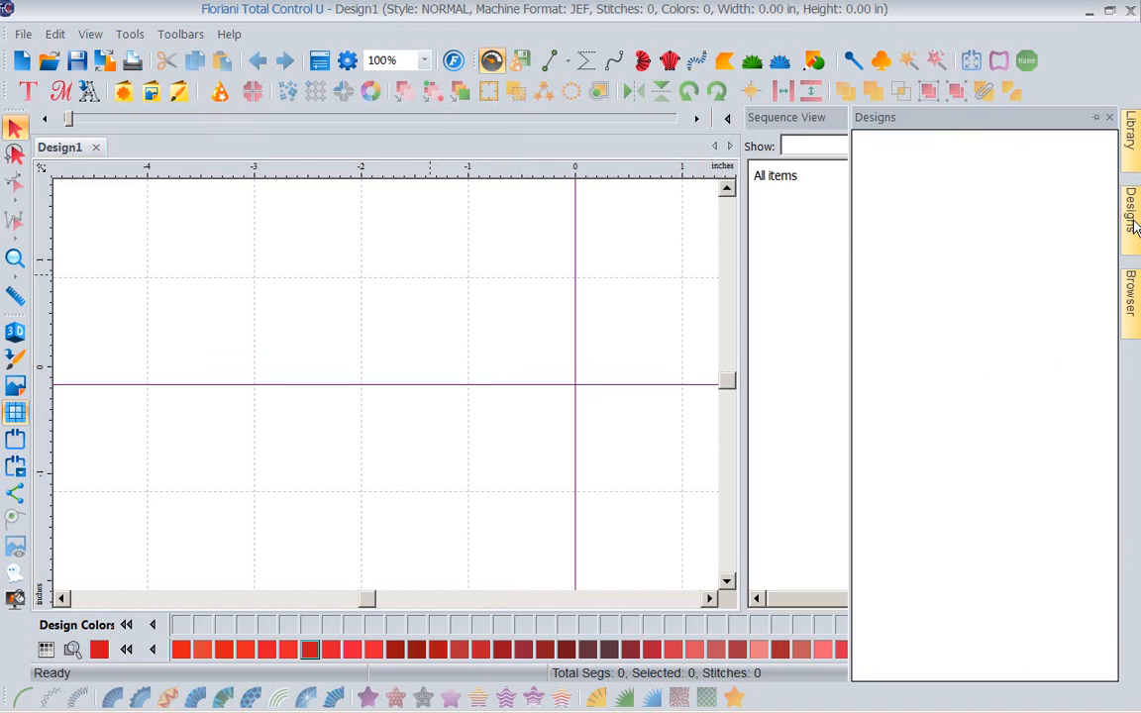
{"action": "mouse_move", "coordinate": [1134, 139]}
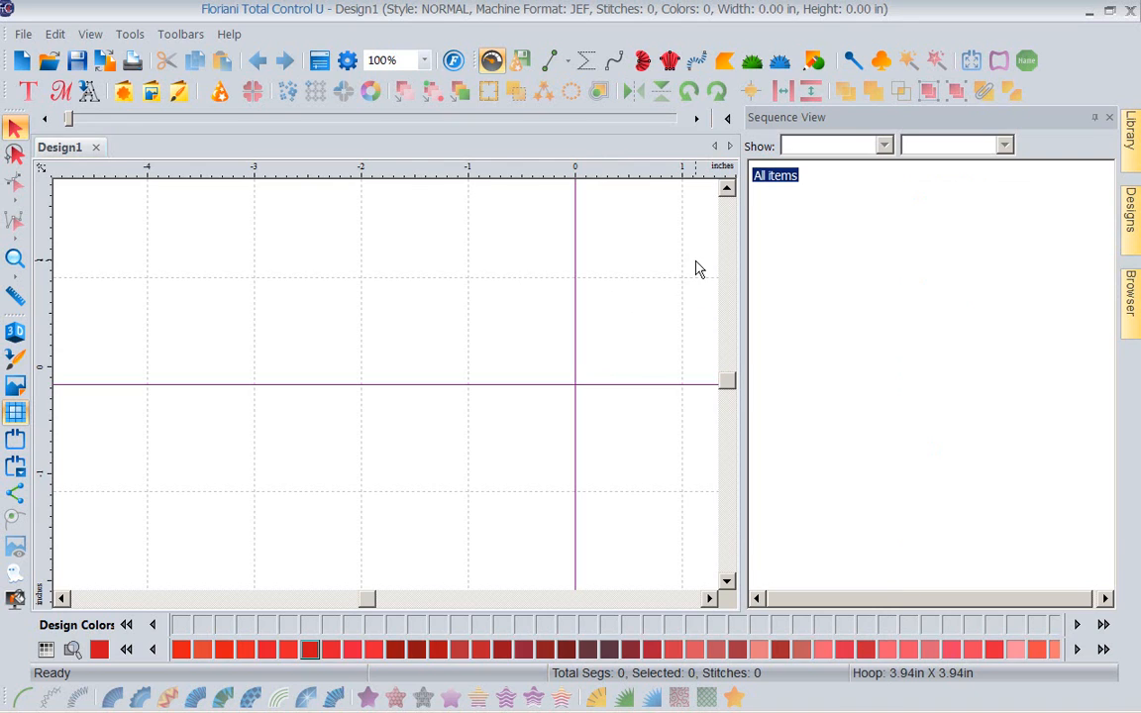
Restore the Properties window above the Sequence View
{"action": "left_click", "coordinate": [168, 36]}
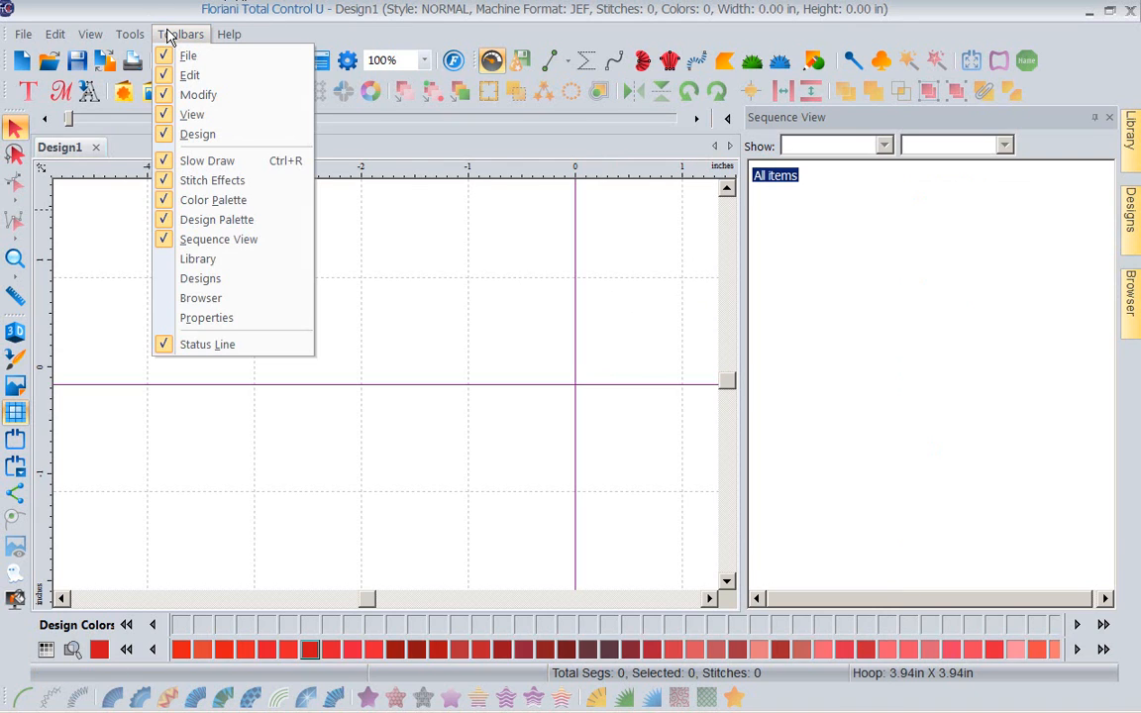
{"action": "left_click", "coordinate": [165, 318]}
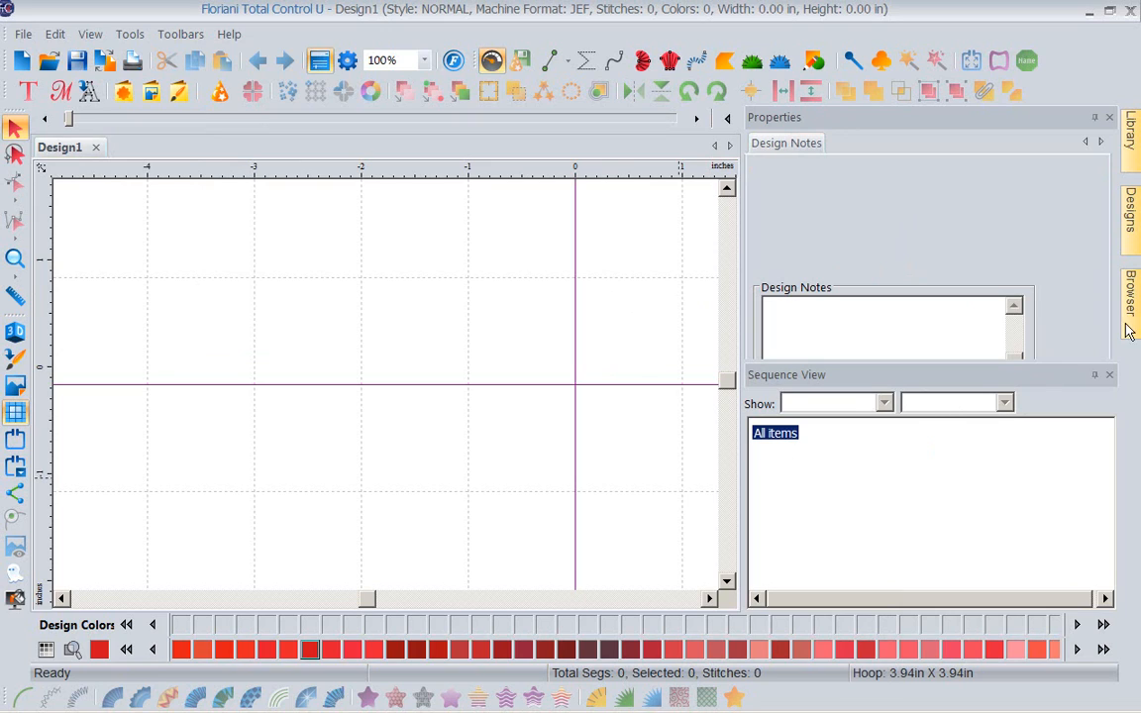
Close all five workspace windows again: Properties, Sequence View, Library, Designs and Browser
{"action": "left_click", "coordinate": [1110, 118]}
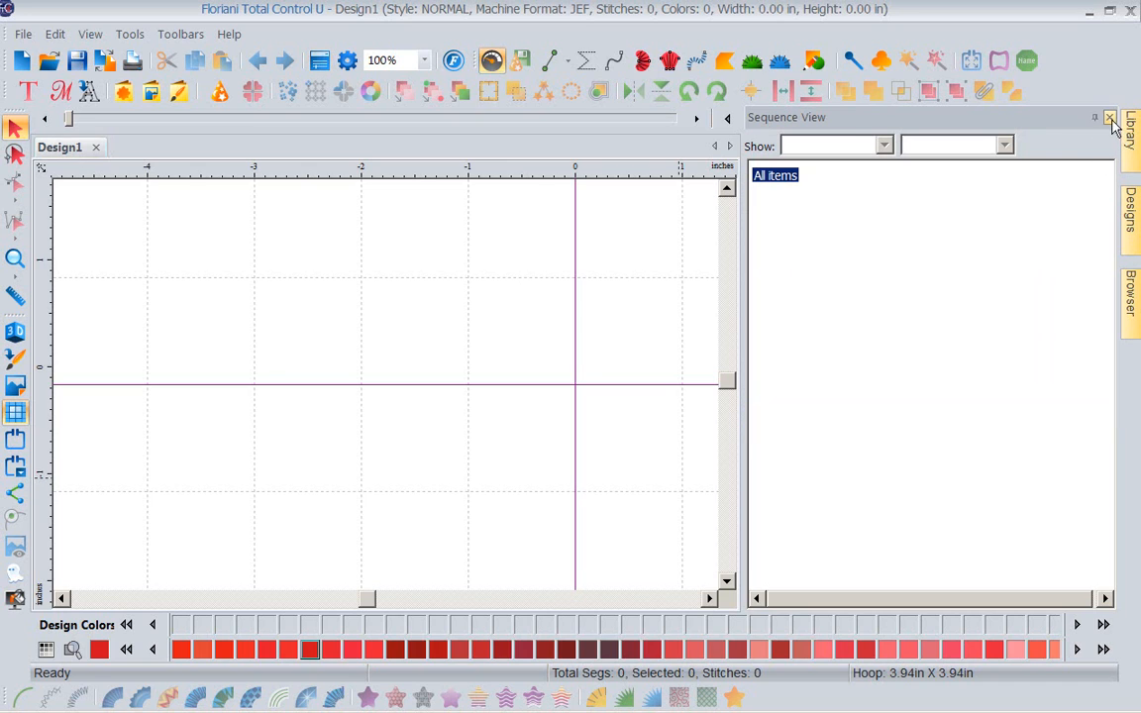
{"action": "left_click", "coordinate": [1109, 118]}
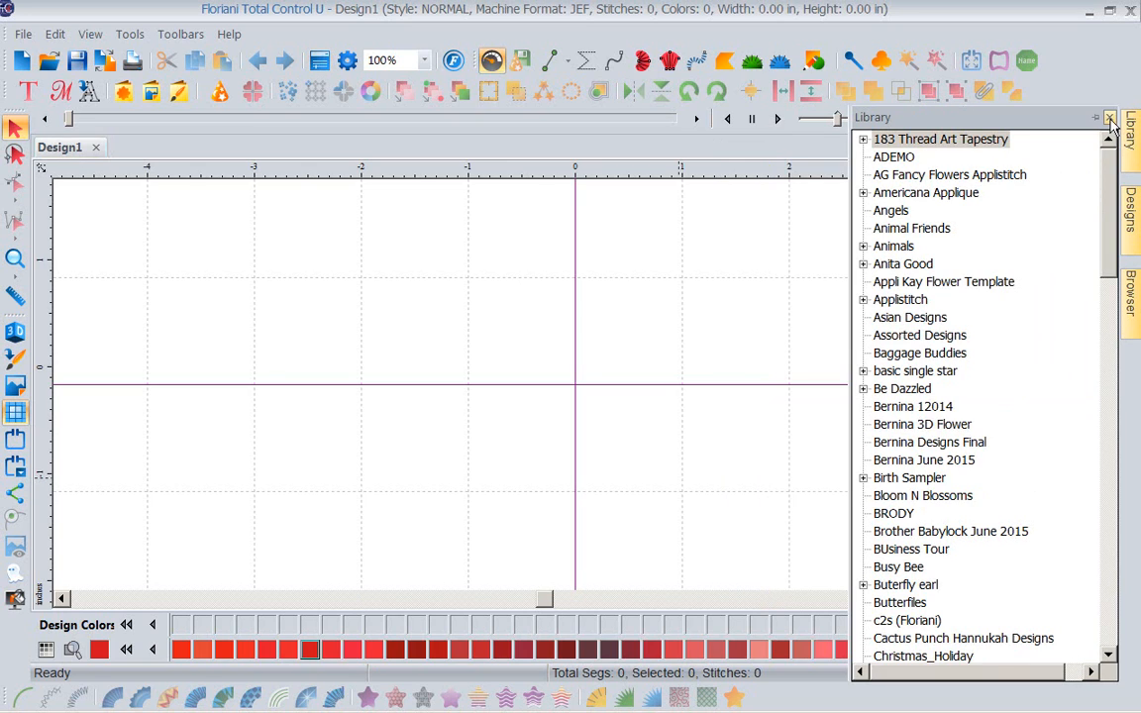
{"action": "left_click", "coordinate": [1109, 118]}
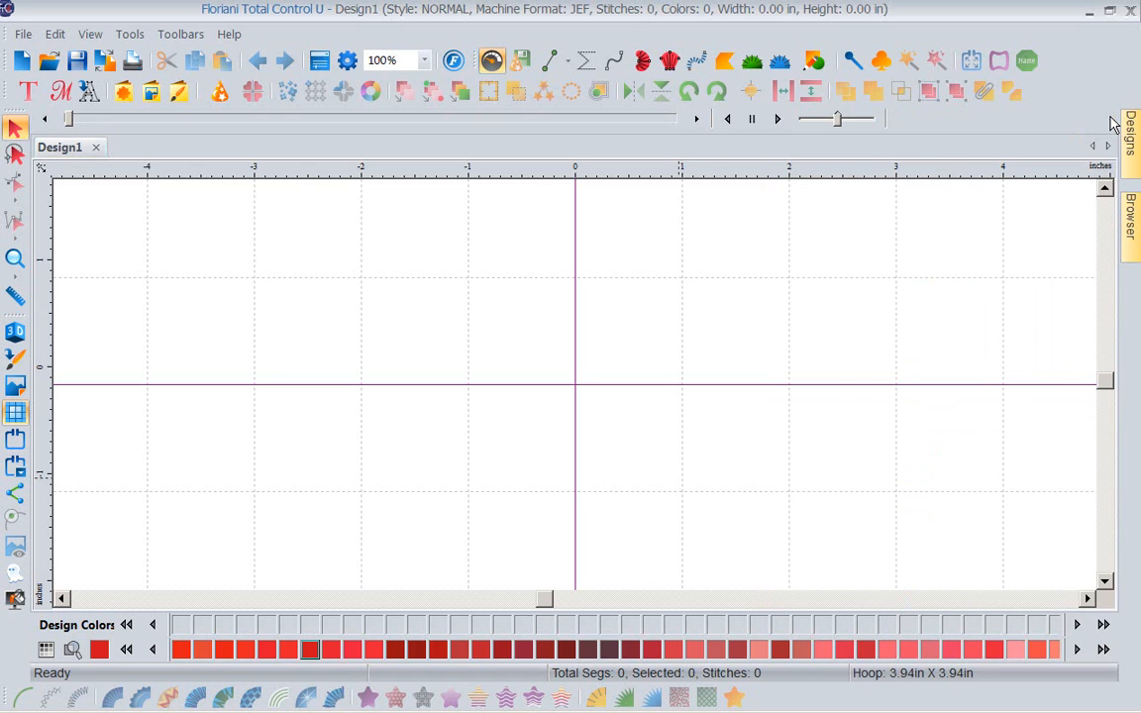
{"action": "left_click", "coordinate": [1110, 118]}
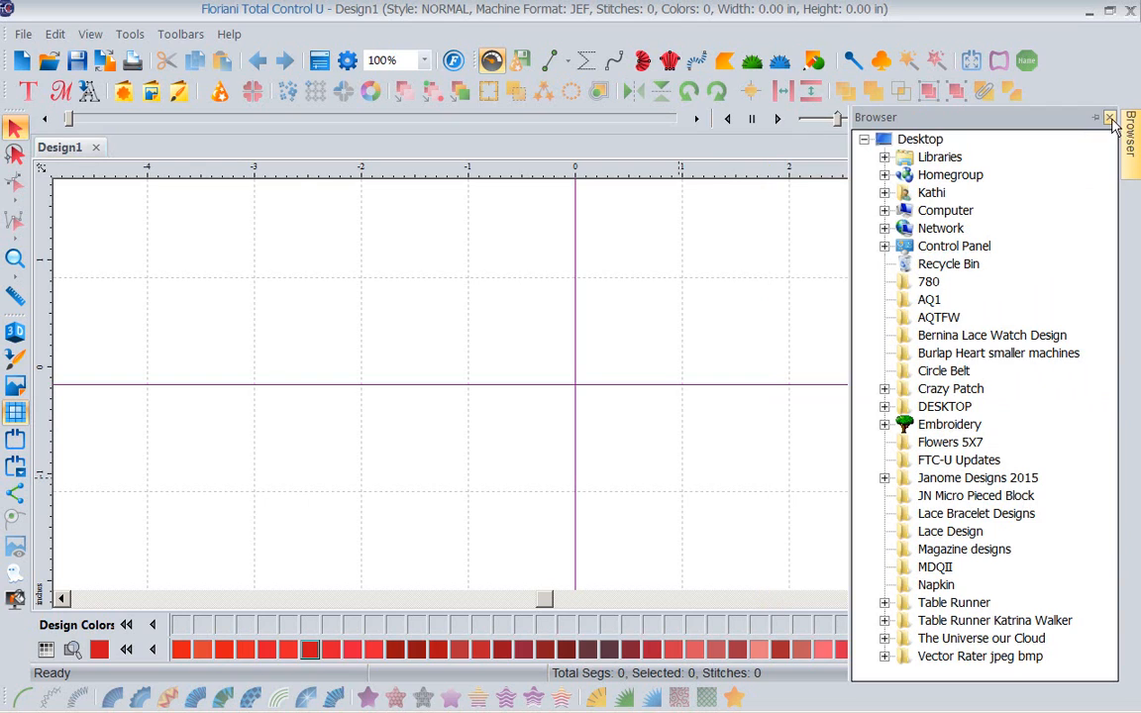
{"action": "left_click", "coordinate": [1110, 117]}
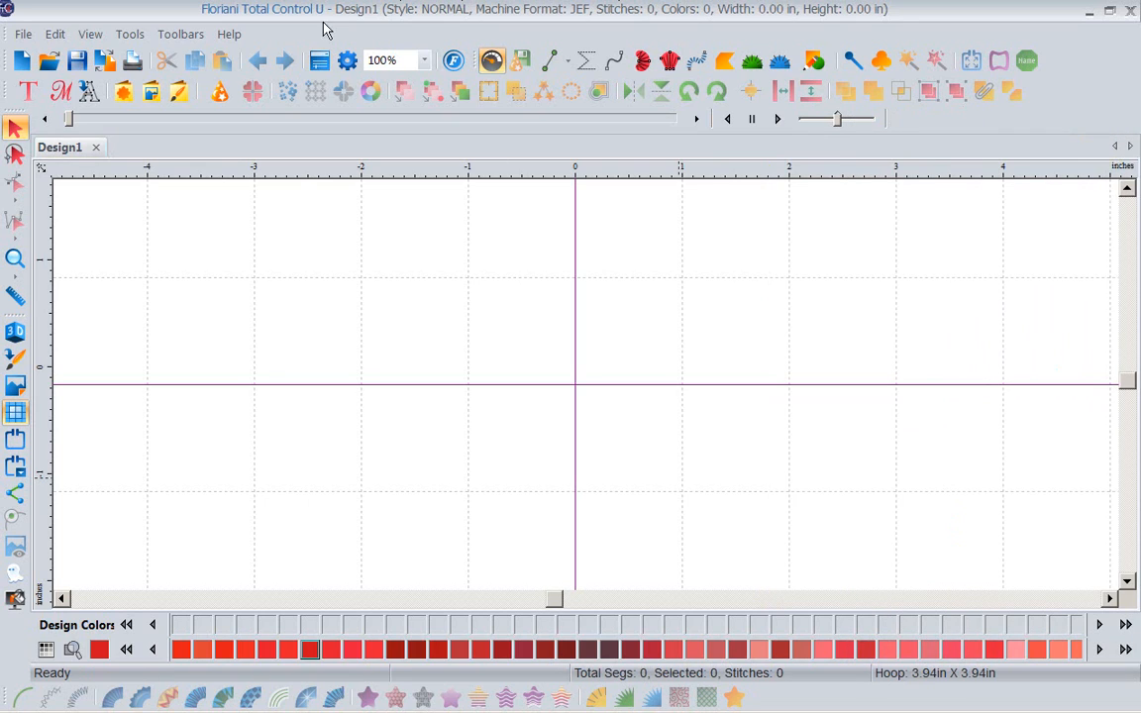
Restore the Sequence View, Library, Designs, Browser and Properties windows to the workspace
{"action": "left_click", "coordinate": [180, 36]}
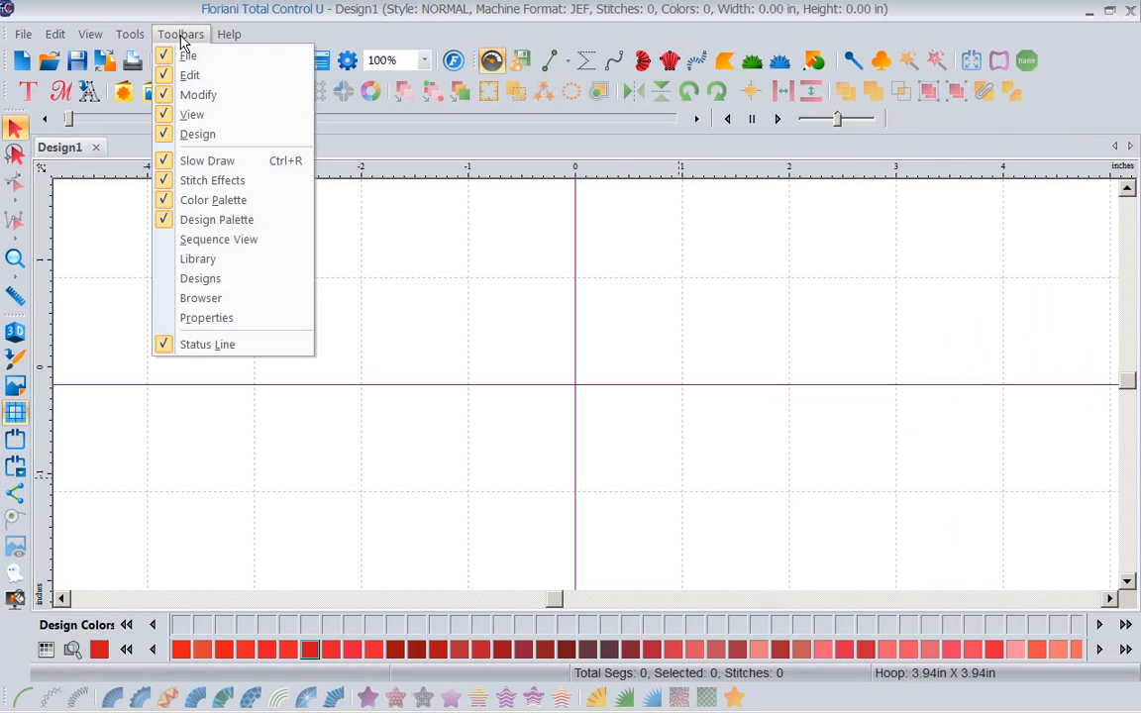
{"action": "left_click", "coordinate": [161, 241]}
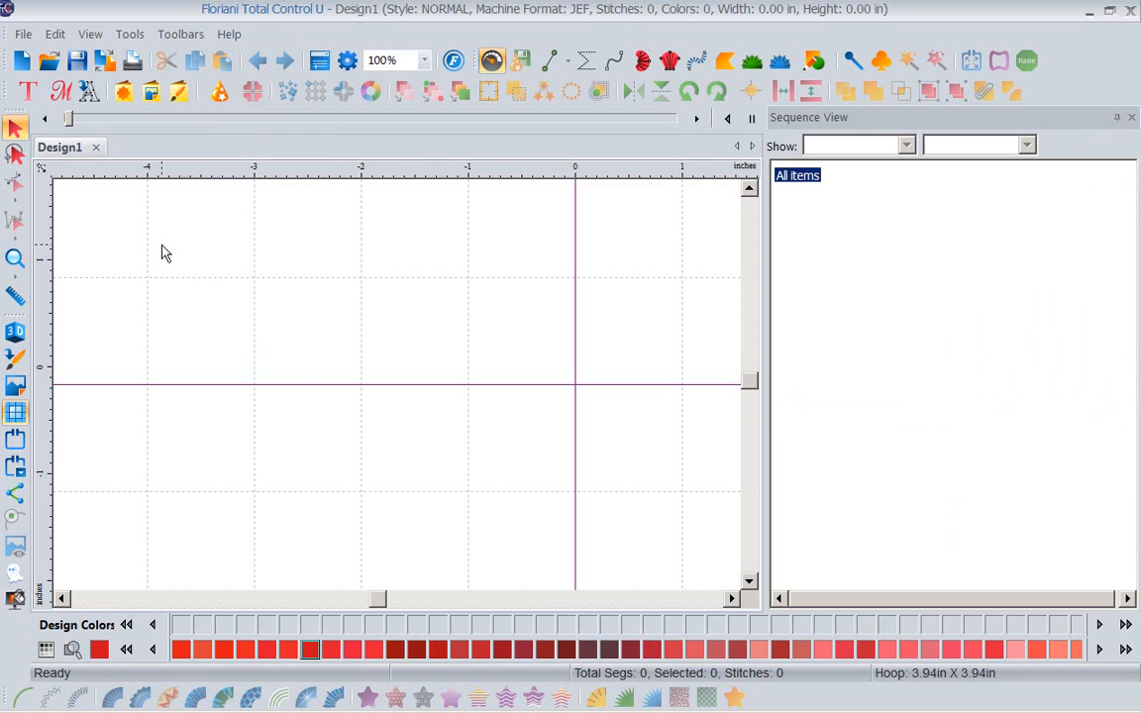
{"action": "left_click", "coordinate": [182, 36]}
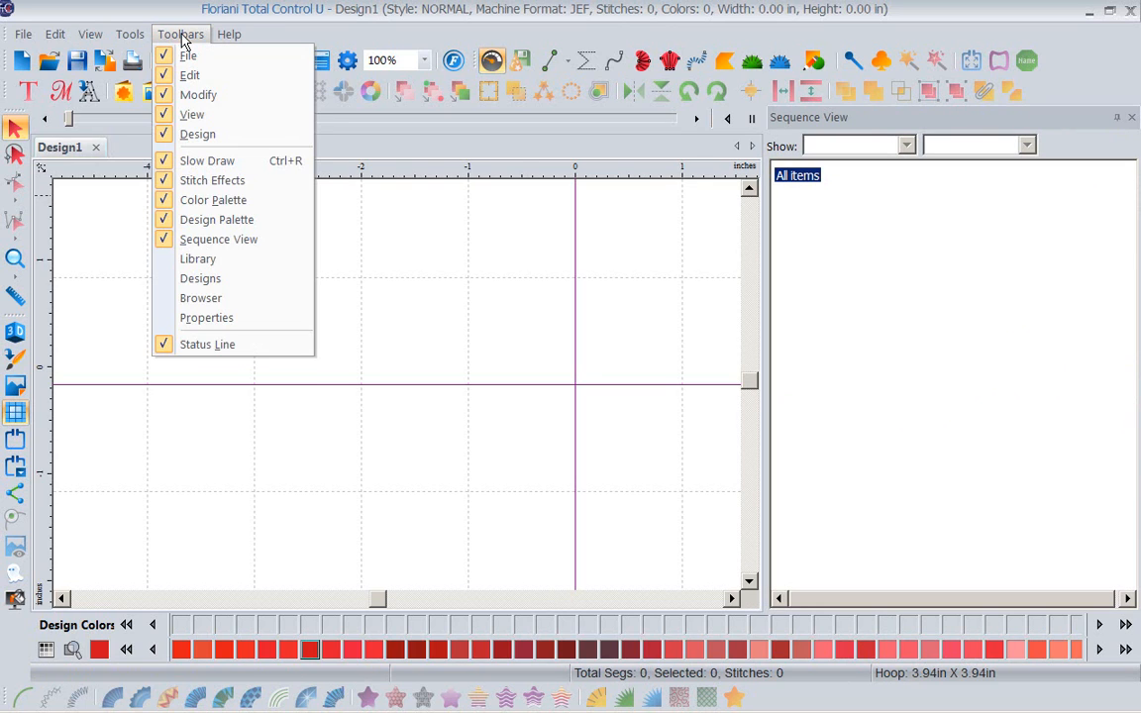
{"action": "left_click", "coordinate": [164, 263]}
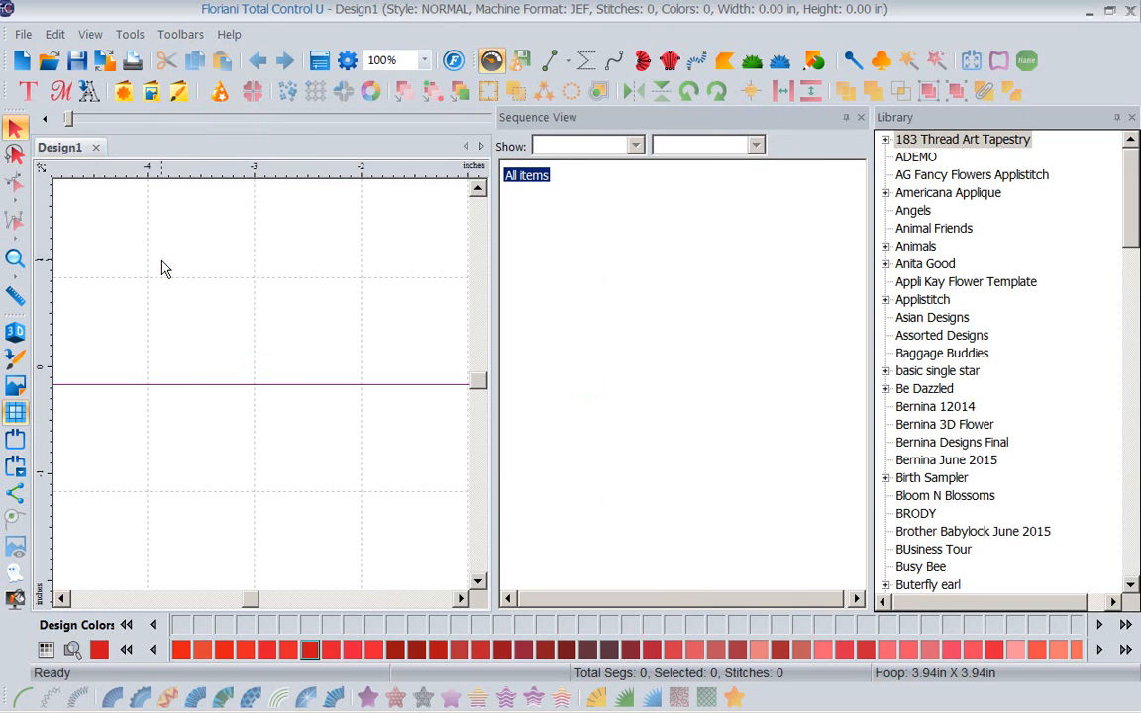
{"action": "left_click", "coordinate": [180, 34]}
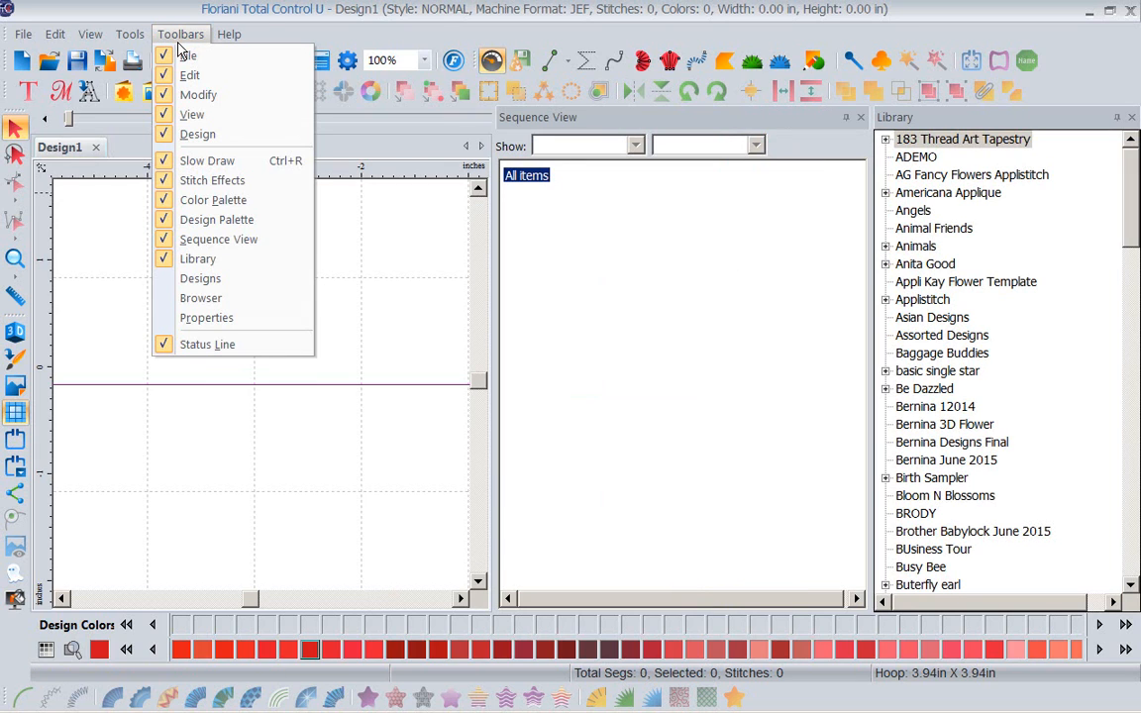
{"action": "left_click", "coordinate": [170, 280]}
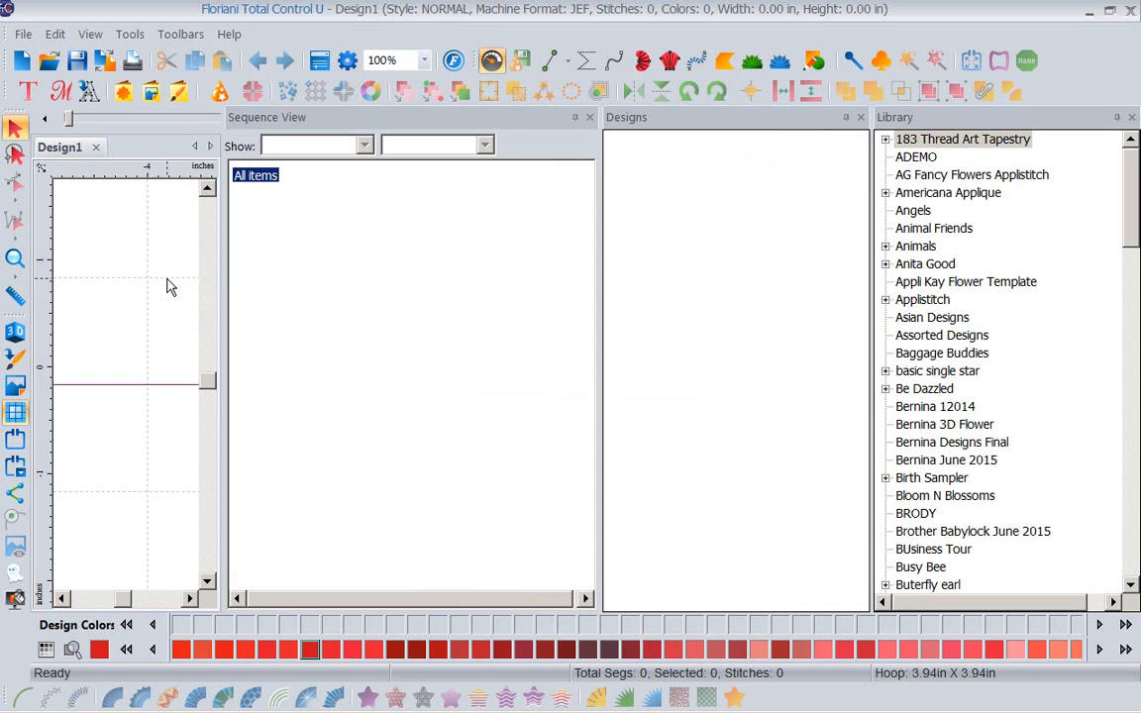
{"action": "left_click", "coordinate": [181, 34]}
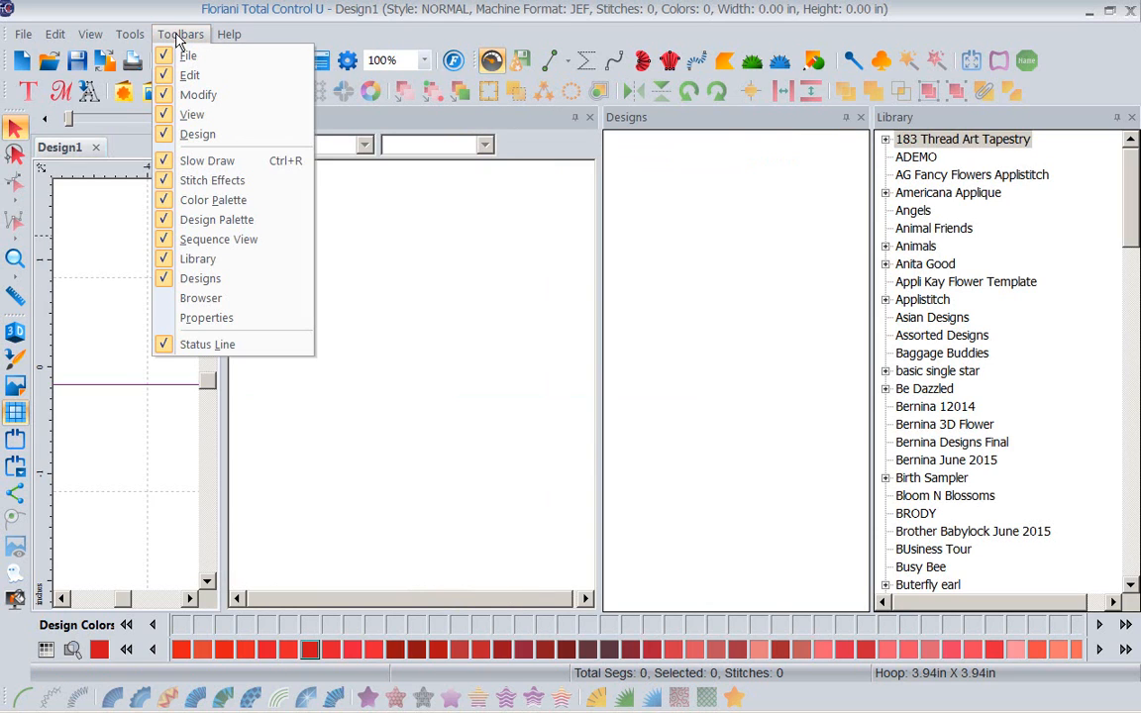
{"action": "left_click", "coordinate": [168, 299]}
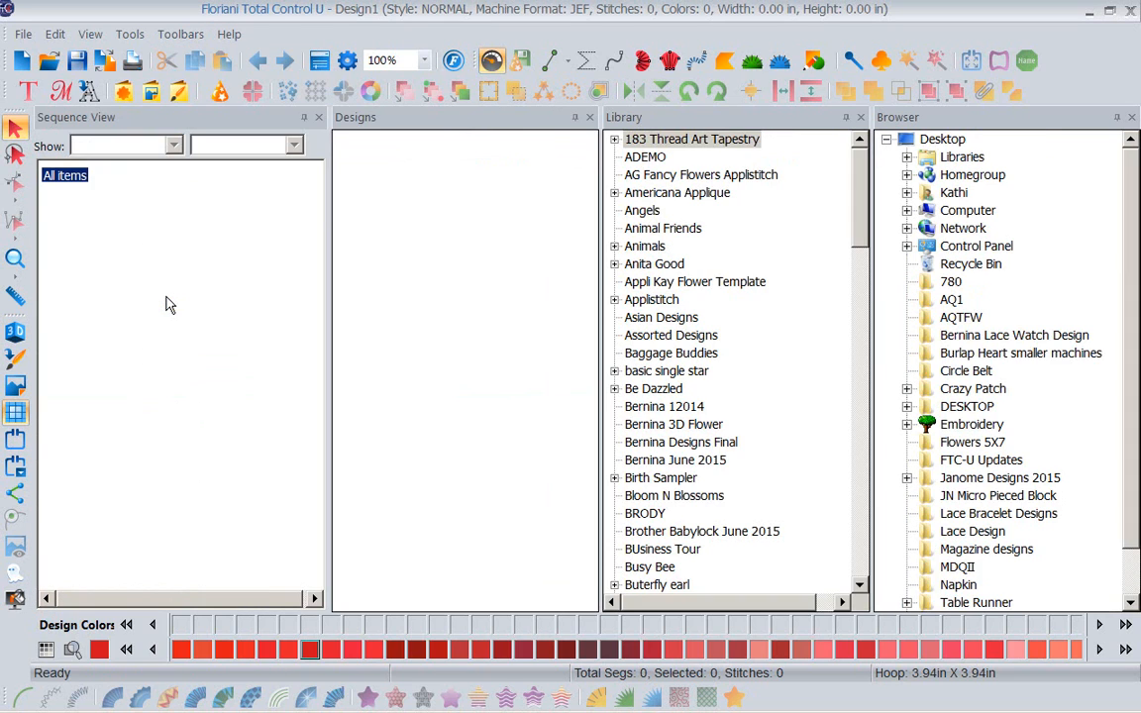
{"action": "left_click", "coordinate": [180, 34]}
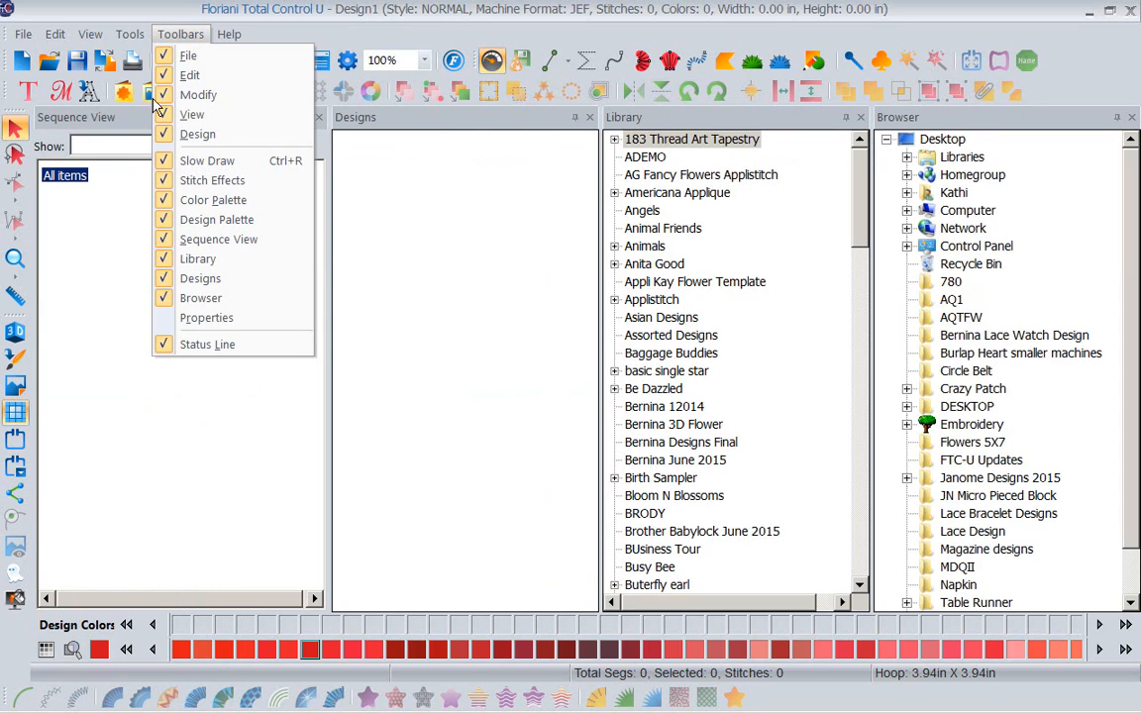
{"action": "left_click", "coordinate": [159, 318]}
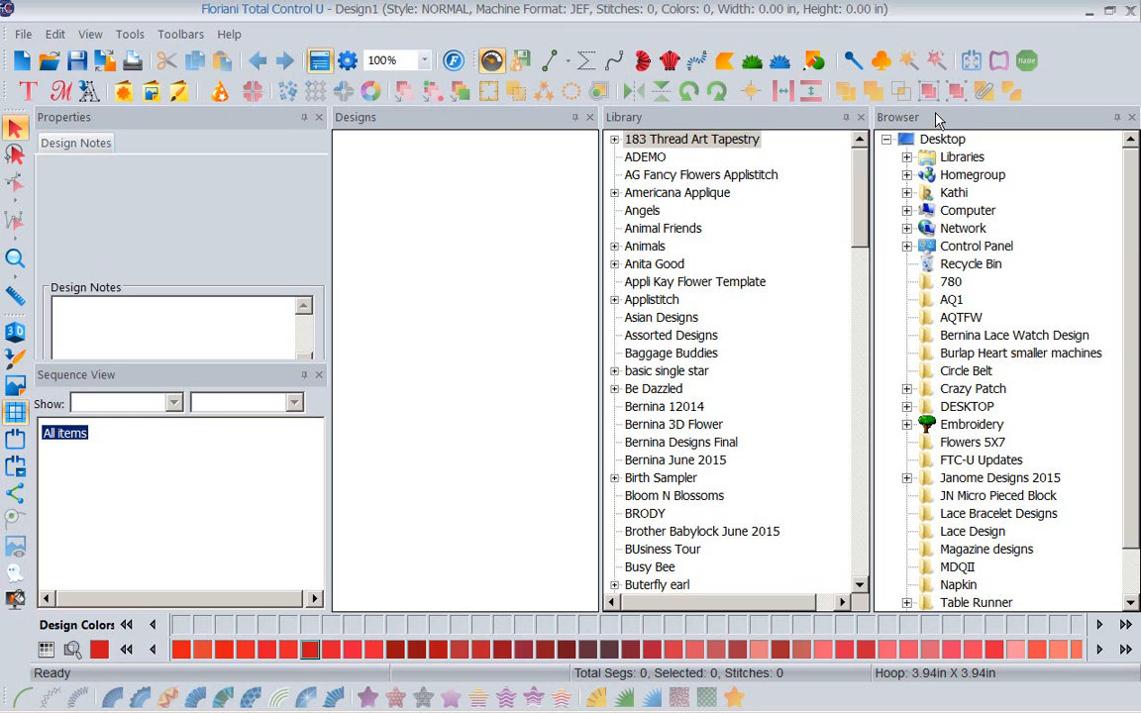
Close the Browser, Library and Designs windows, keeping only Properties and Sequence View docked
{"action": "left_click", "coordinate": [1131, 119]}
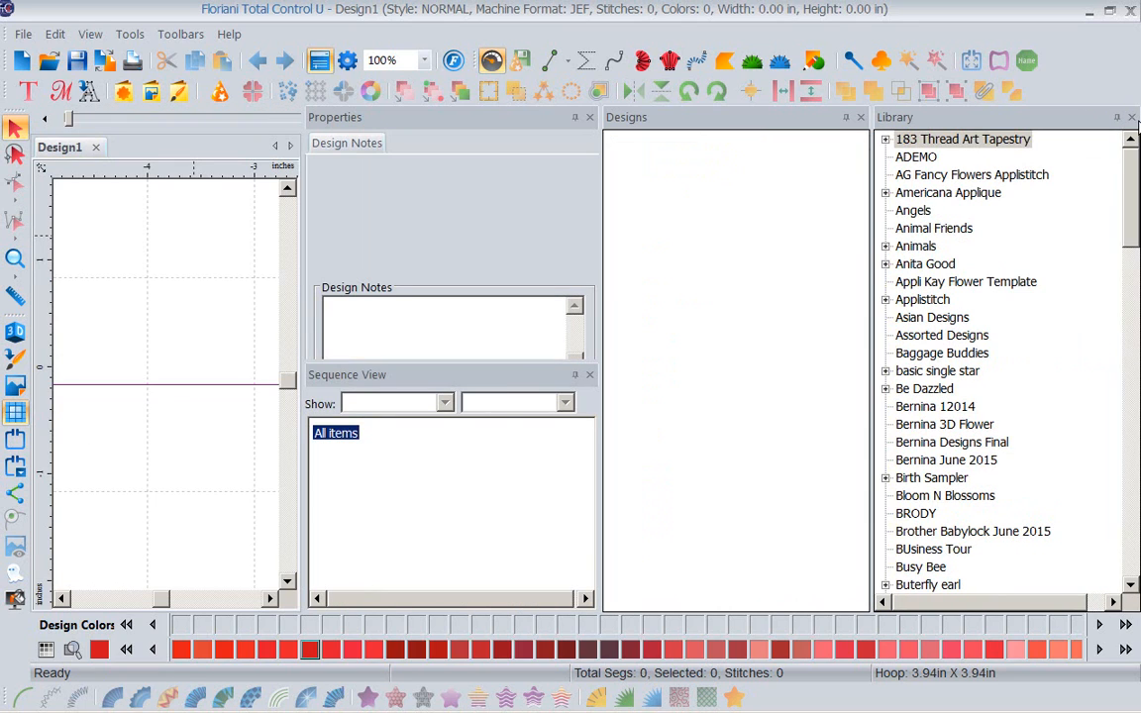
{"action": "left_click", "coordinate": [1131, 119]}
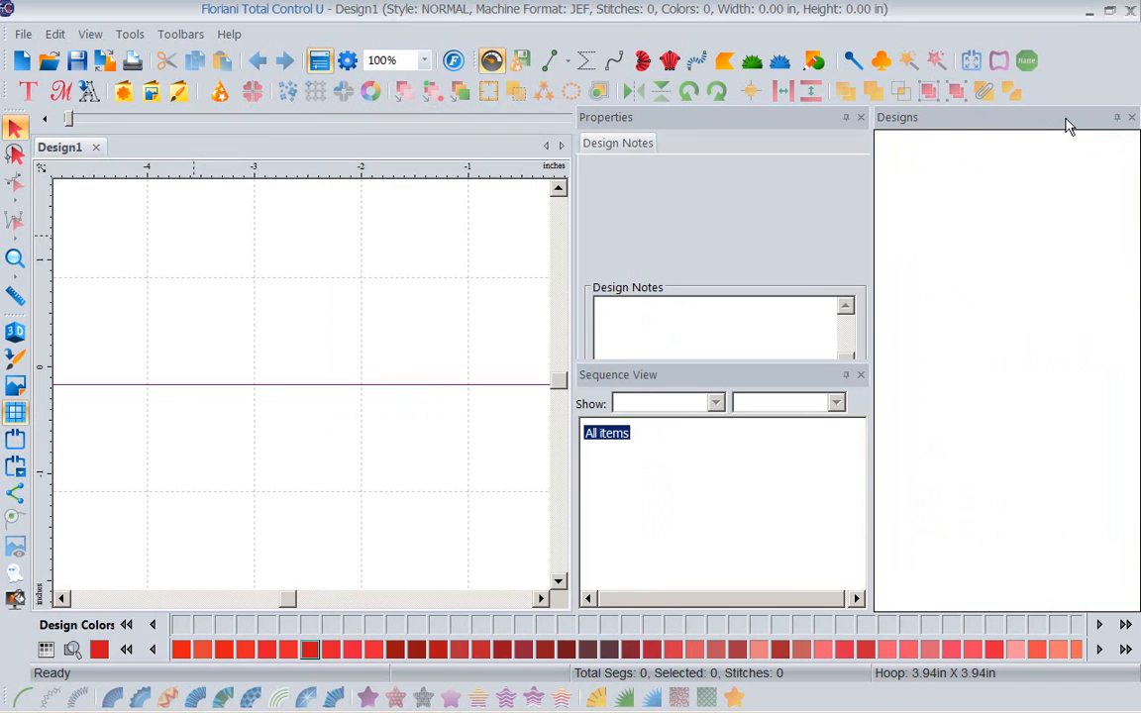
{"action": "left_click", "coordinate": [1133, 119]}
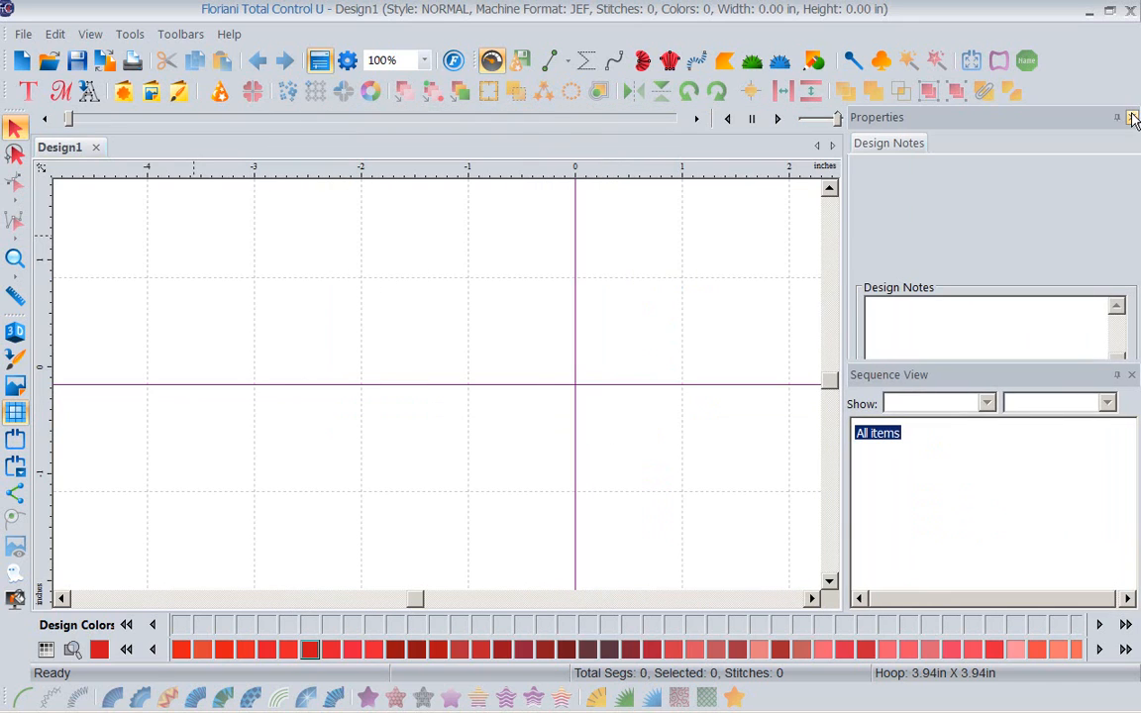
Restore the Library window and set the Properties window to auto-hide
{"action": "left_click", "coordinate": [181, 35]}
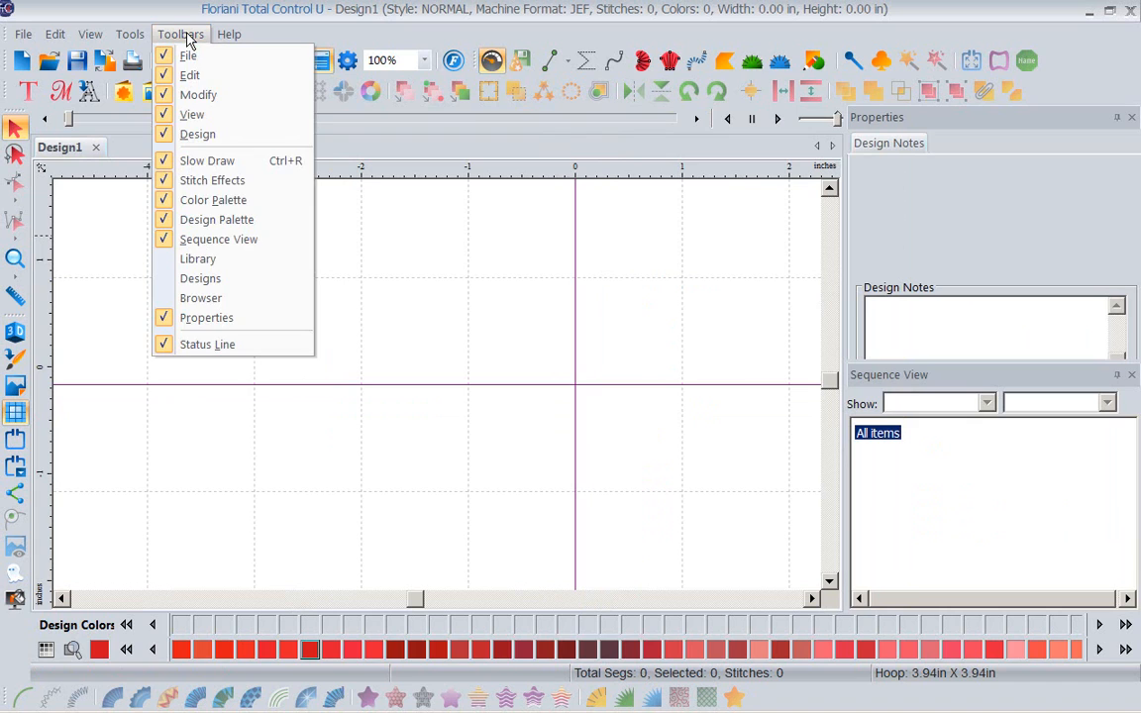
{"action": "left_click", "coordinate": [198, 260]}
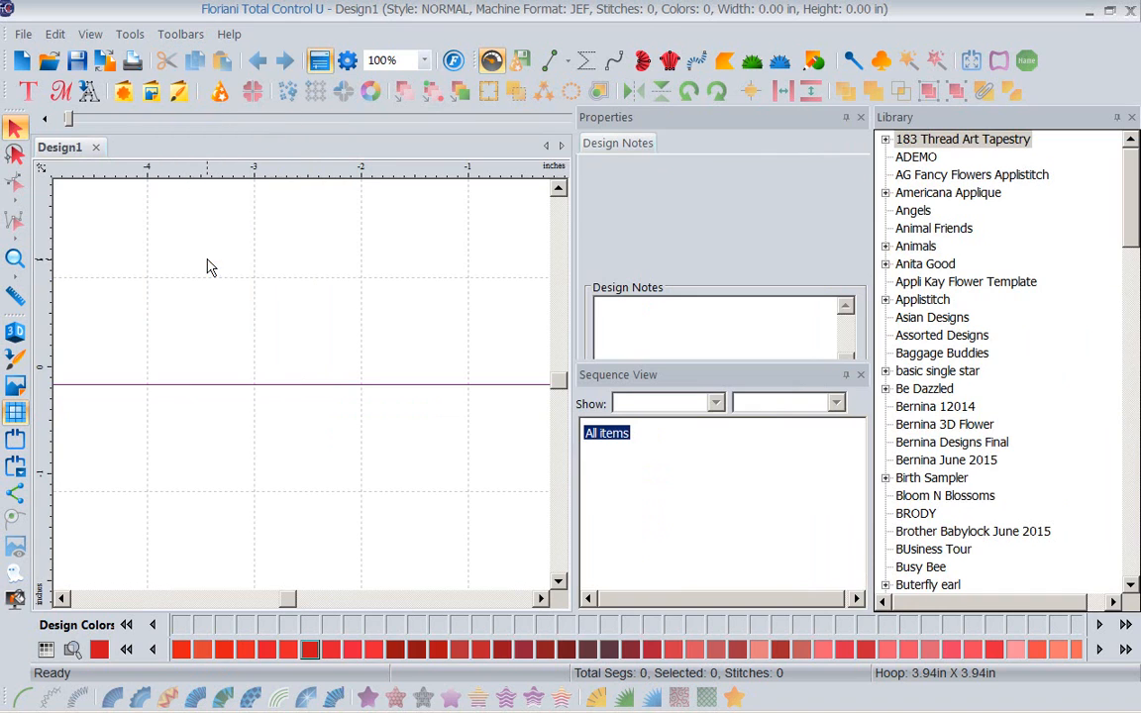
{"action": "left_click", "coordinate": [842, 118]}
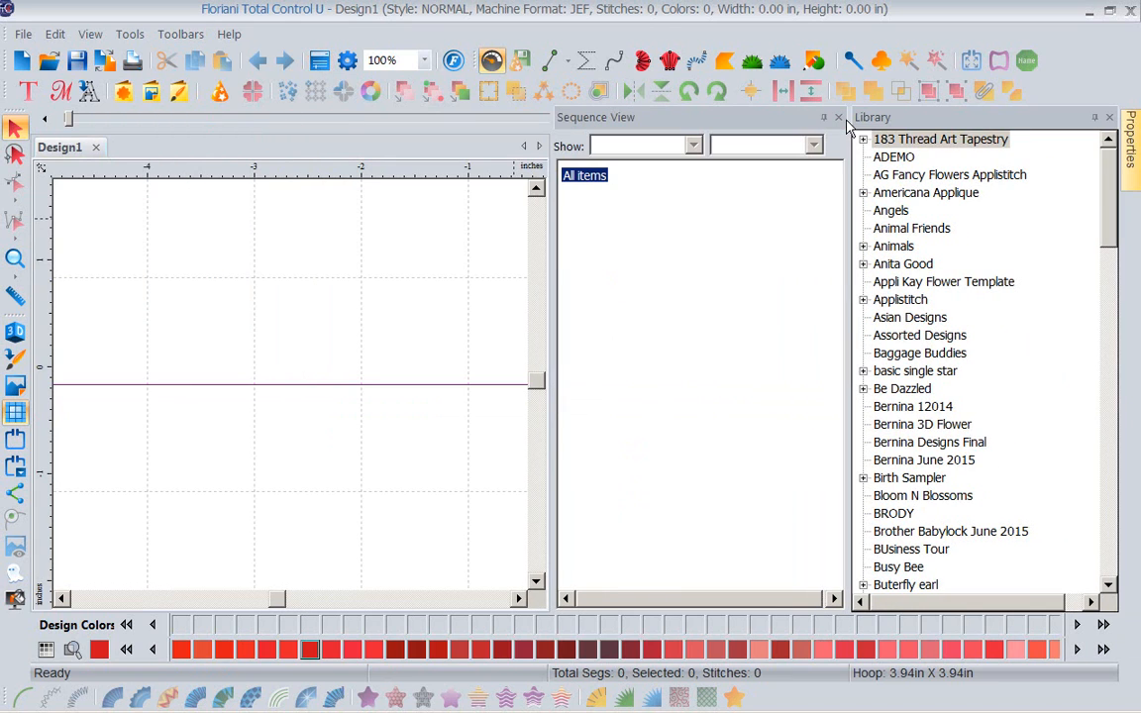
Restore the Designs window and set the Library to auto-hide
{"action": "left_click", "coordinate": [181, 34]}
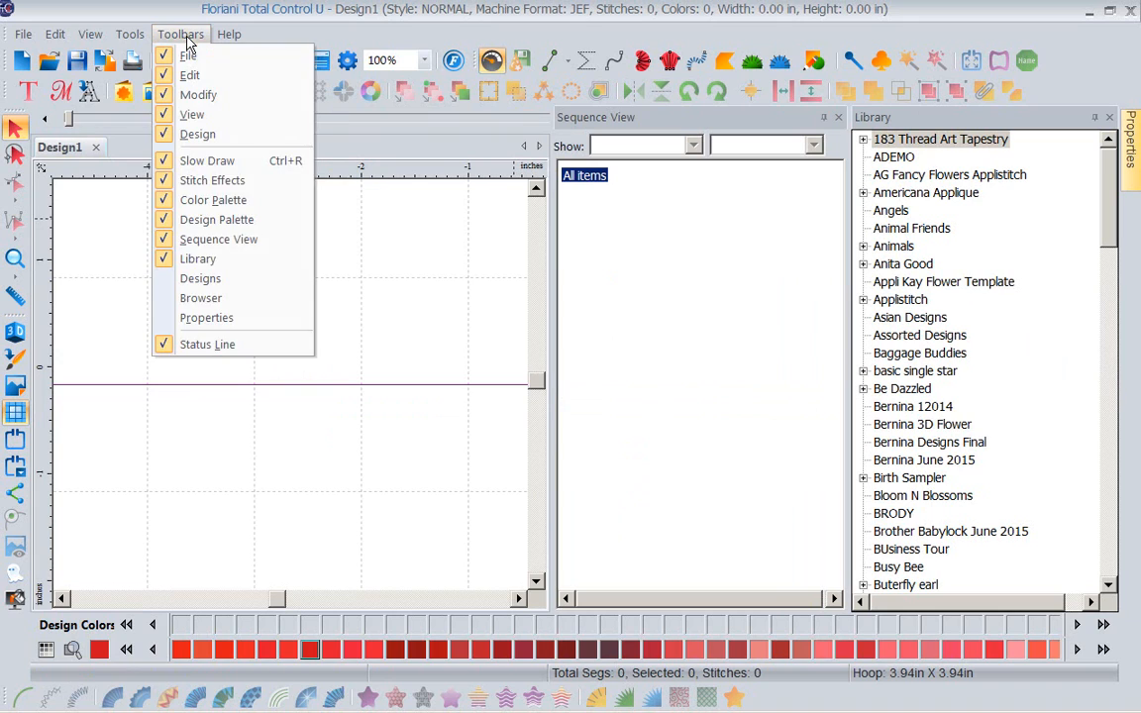
{"action": "left_click", "coordinate": [201, 279]}
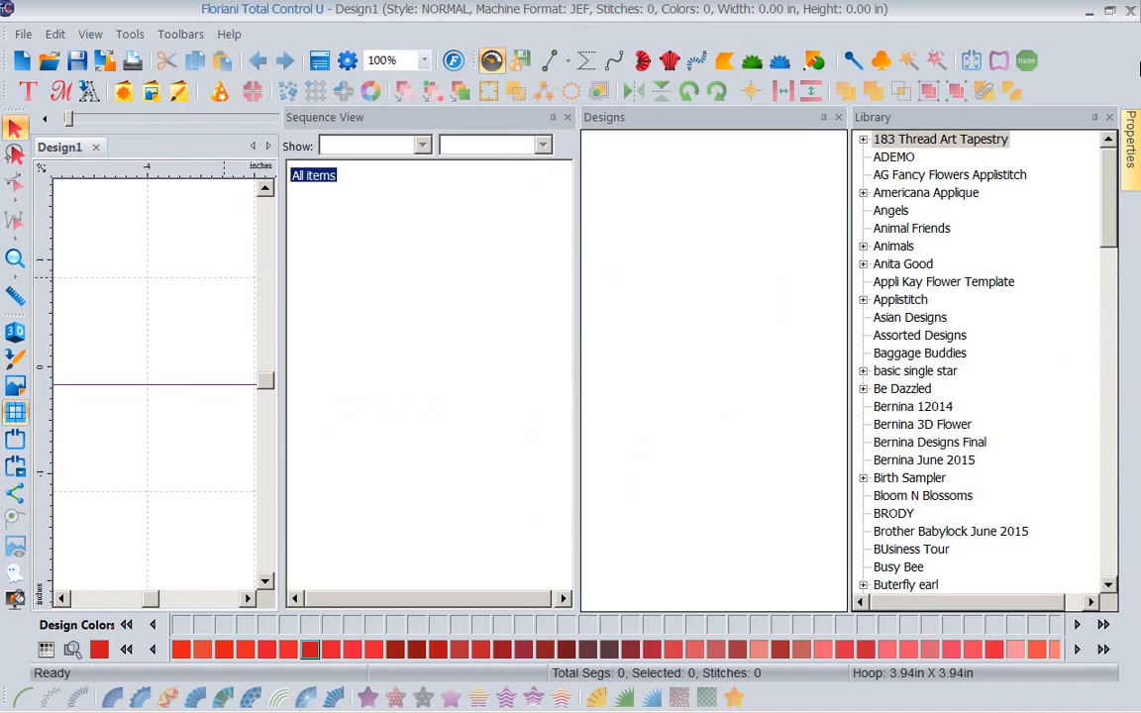
{"action": "left_click", "coordinate": [1095, 117]}
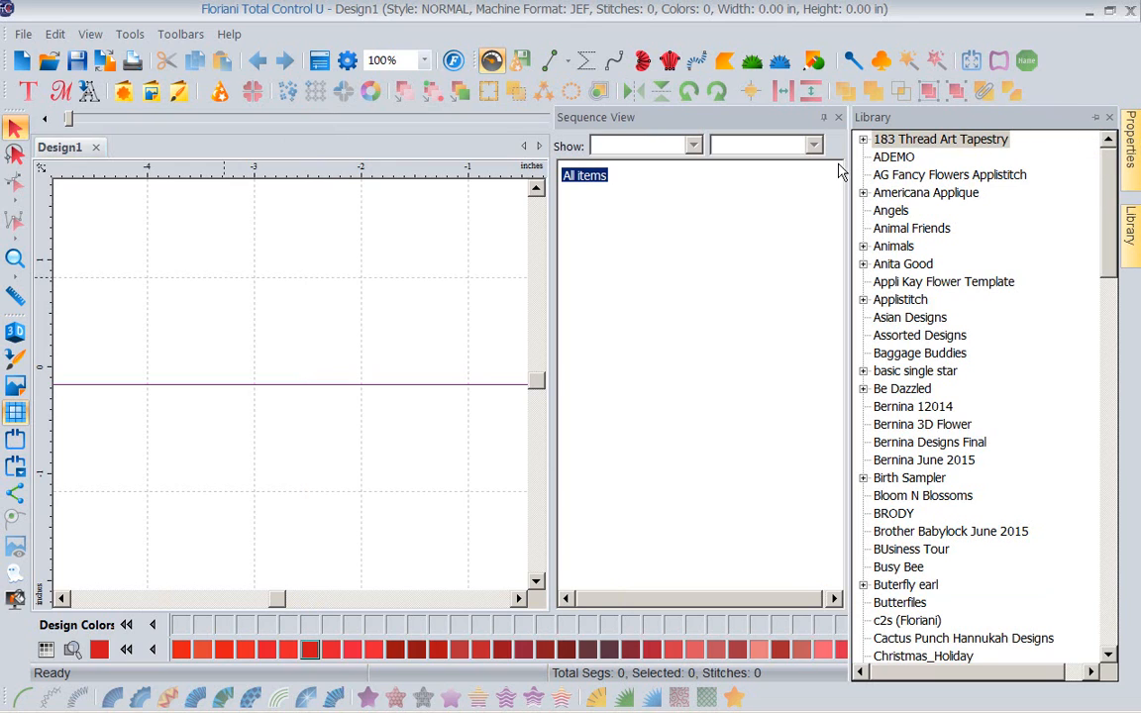
{"action": "left_click", "coordinate": [807, 125]}
{"action": "left_click", "coordinate": [791, 223]}
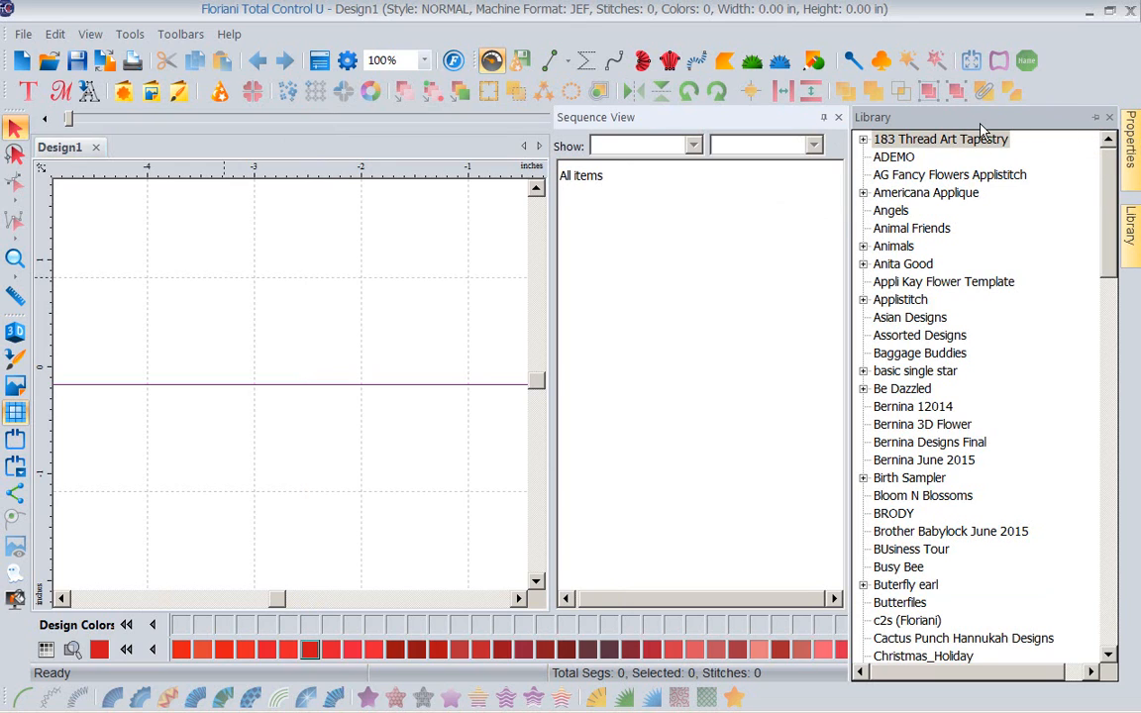
Close the Library and Designs windows
{"action": "left_click", "coordinate": [981, 123]}
{"action": "left_click", "coordinate": [1110, 117]}
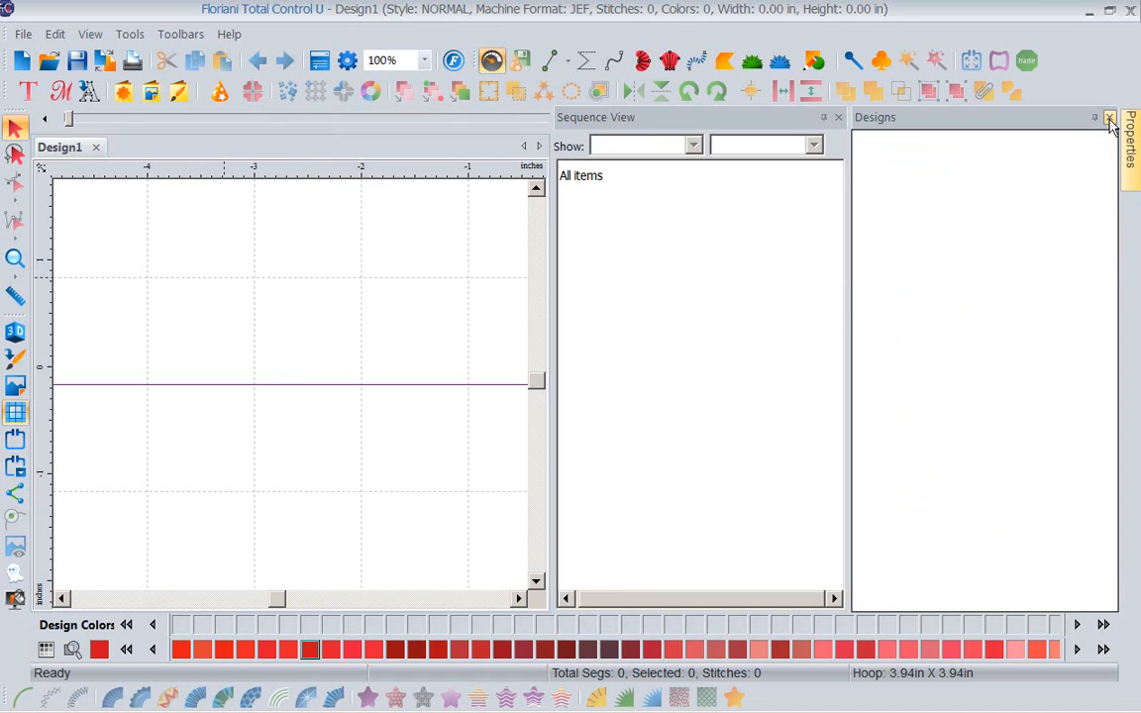
{"action": "left_click", "coordinate": [1110, 117]}
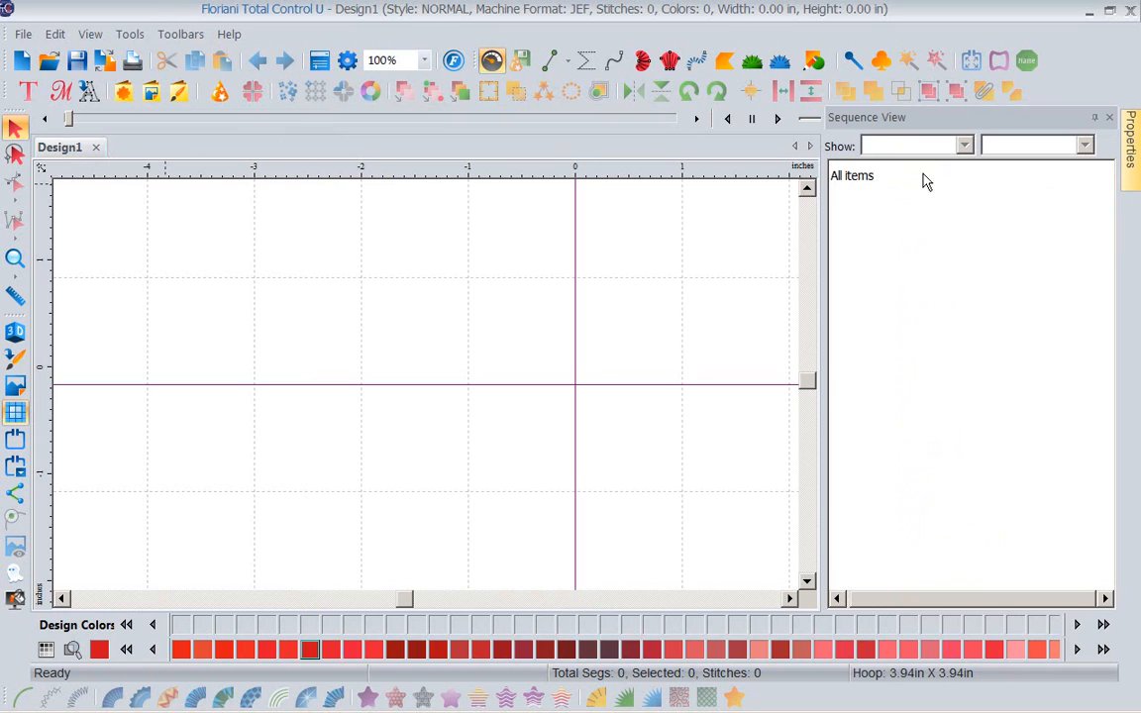
Restore the Library window and set it to auto-hide below the collapsed Properties window
{"action": "left_click", "coordinate": [190, 35]}
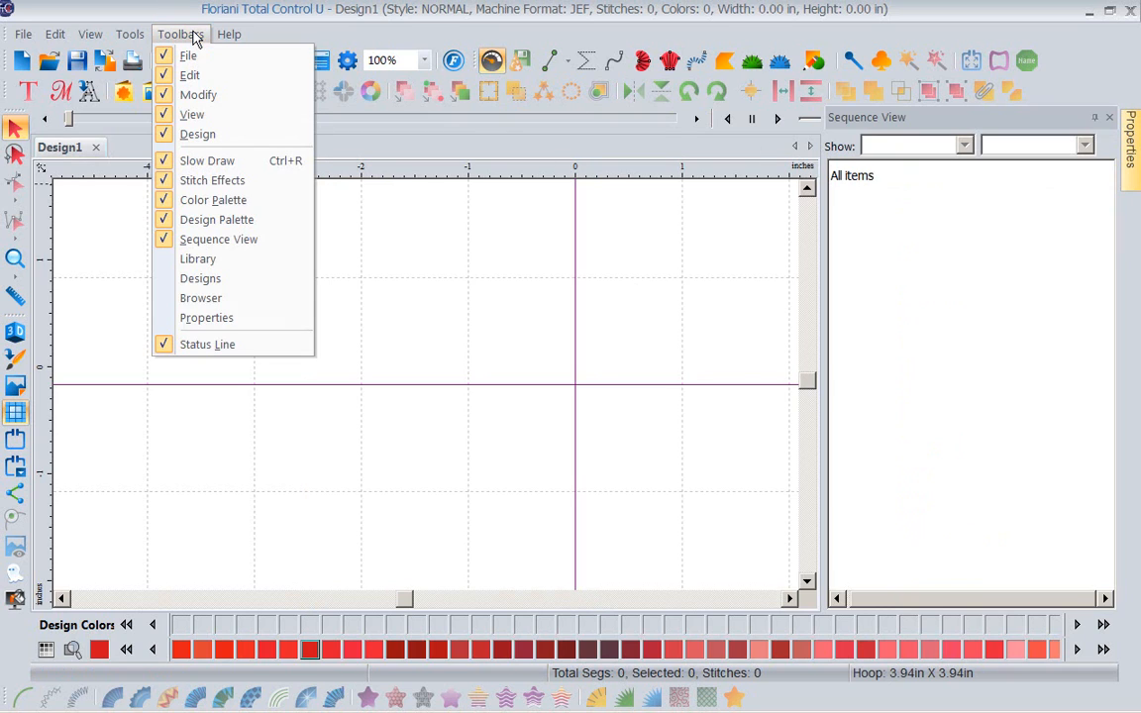
{"action": "left_click", "coordinate": [247, 258]}
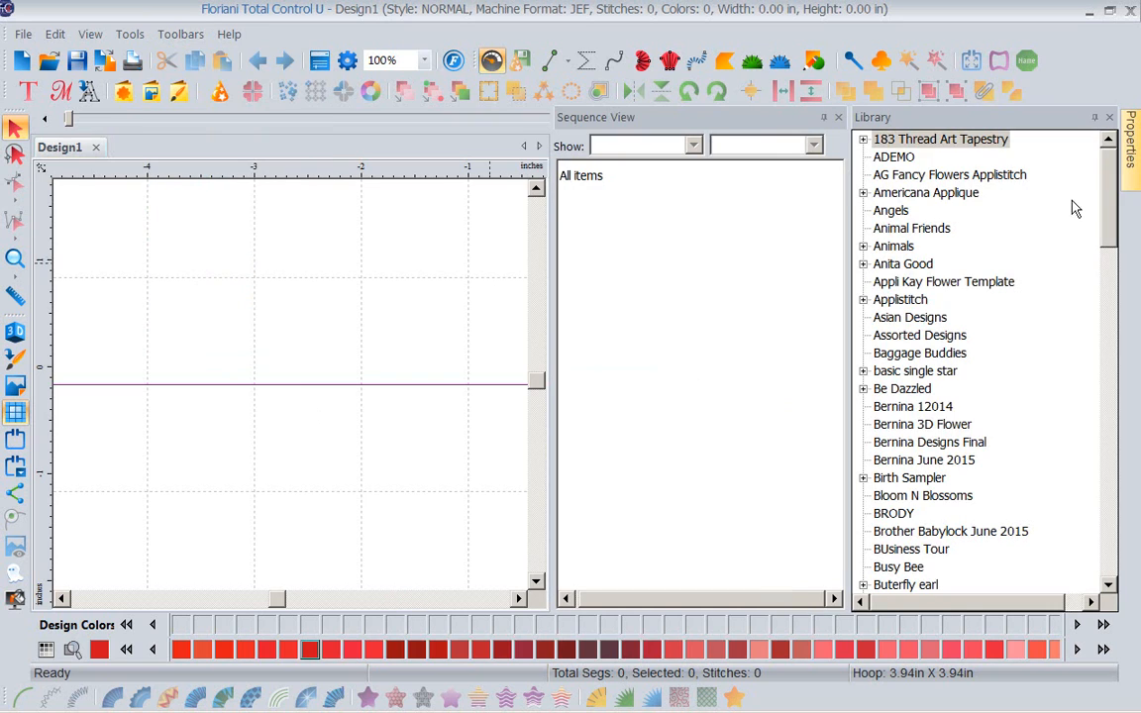
{"action": "left_click", "coordinate": [1094, 118]}
{"action": "left_click", "coordinate": [1129, 228]}
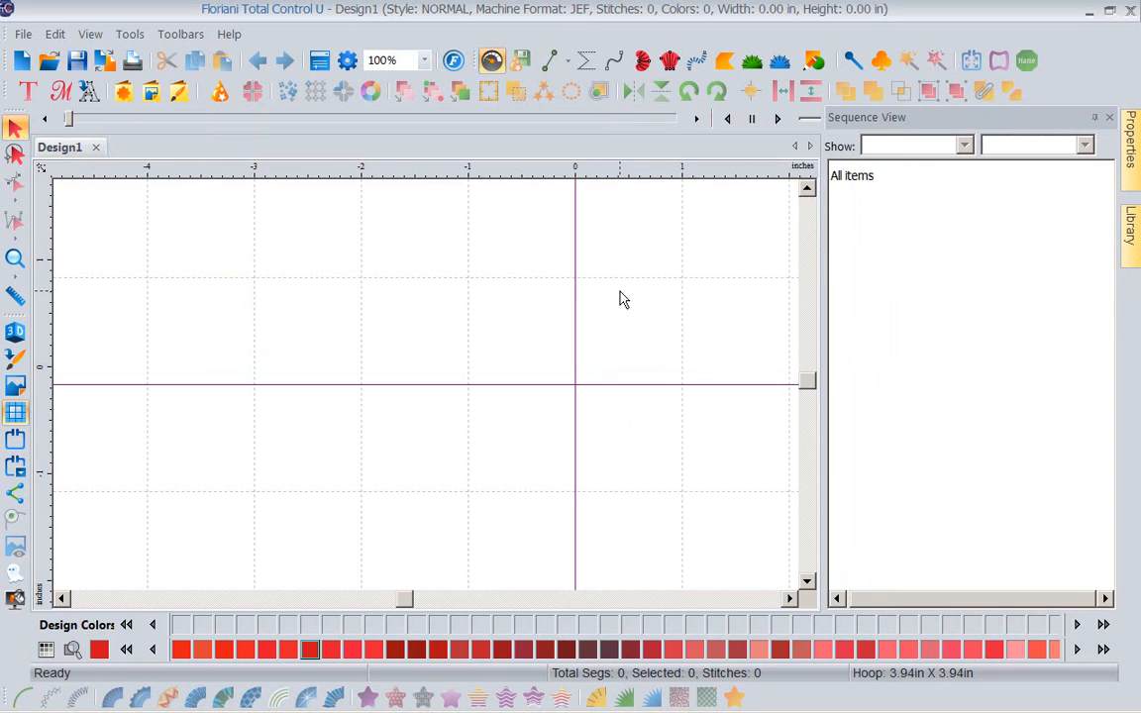
Expand the collapsed Properties window and pin it in place above the Sequence View
{"action": "left_click", "coordinate": [1130, 153]}
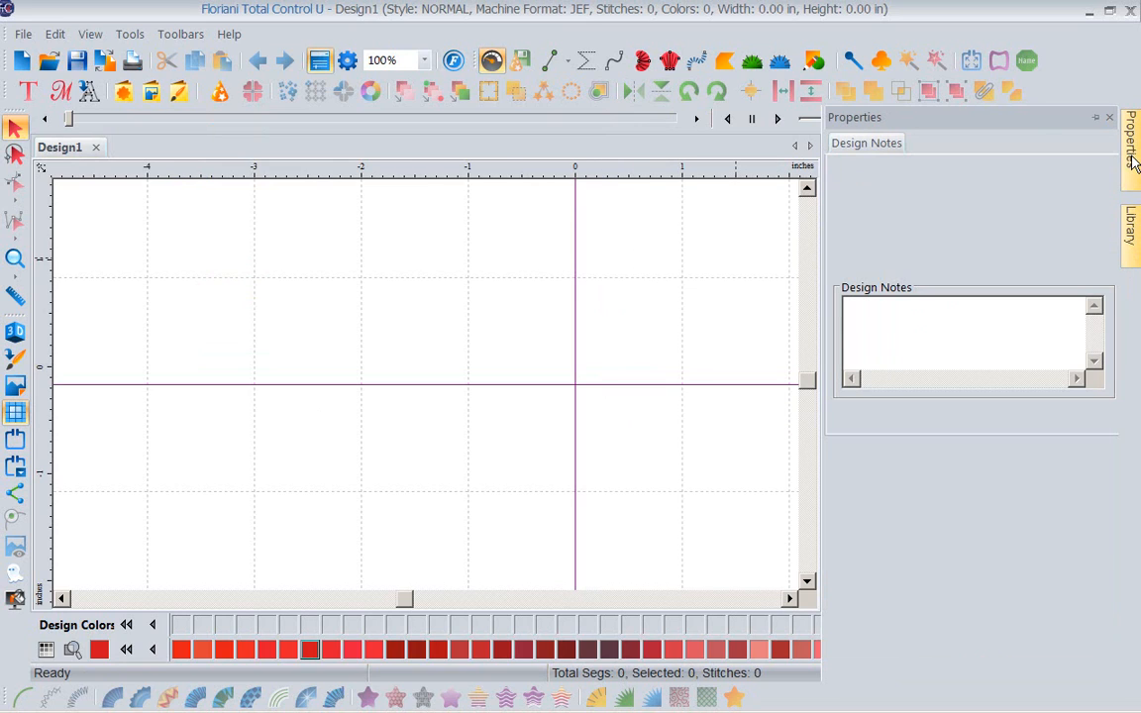
{"action": "left_click", "coordinate": [1096, 119]}
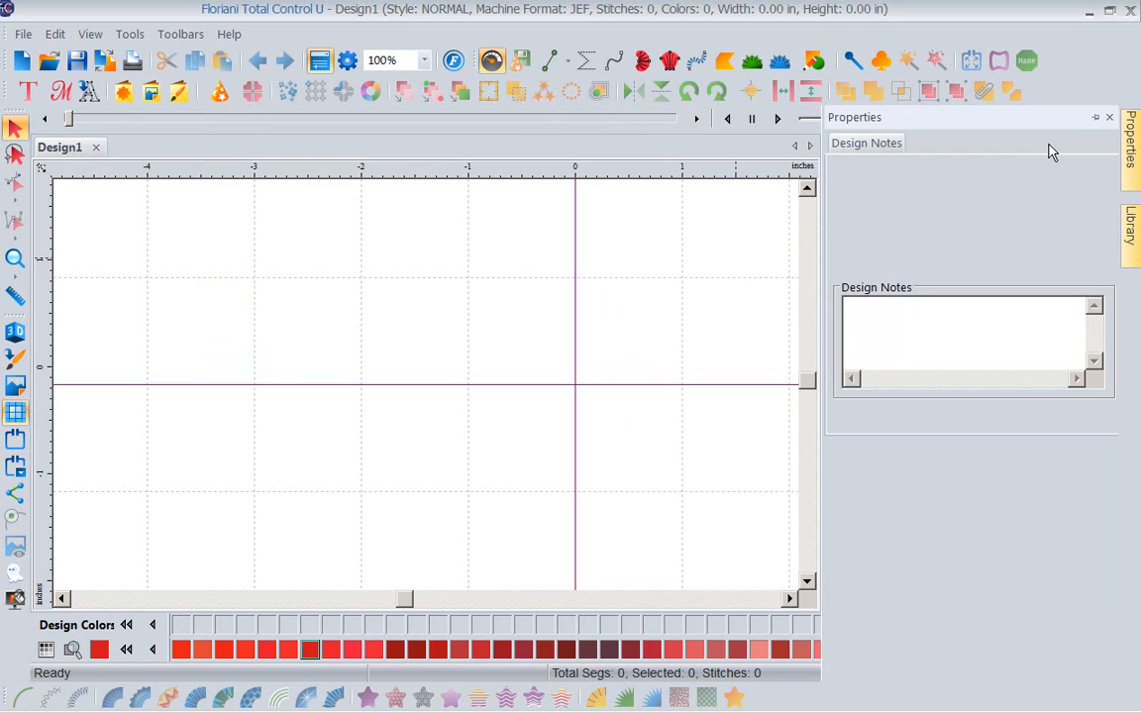
{"action": "left_click", "coordinate": [1095, 119]}
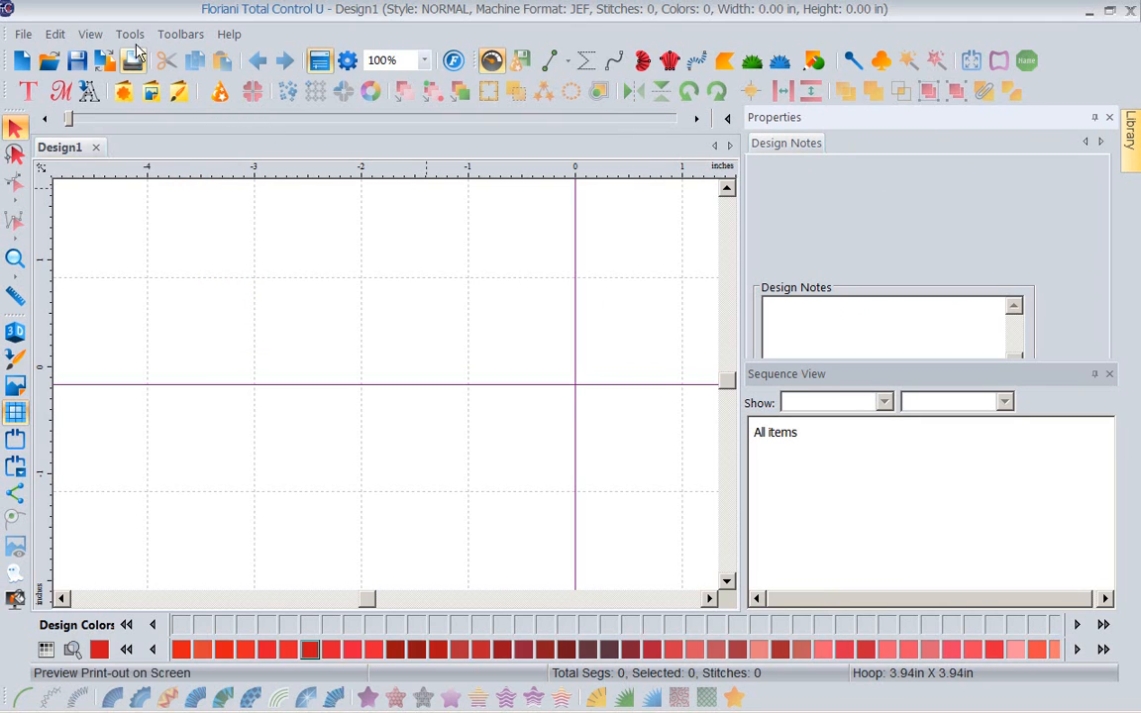
Restore the Designs window and set it to auto-hide alongside the Library
{"action": "left_click", "coordinate": [180, 35]}
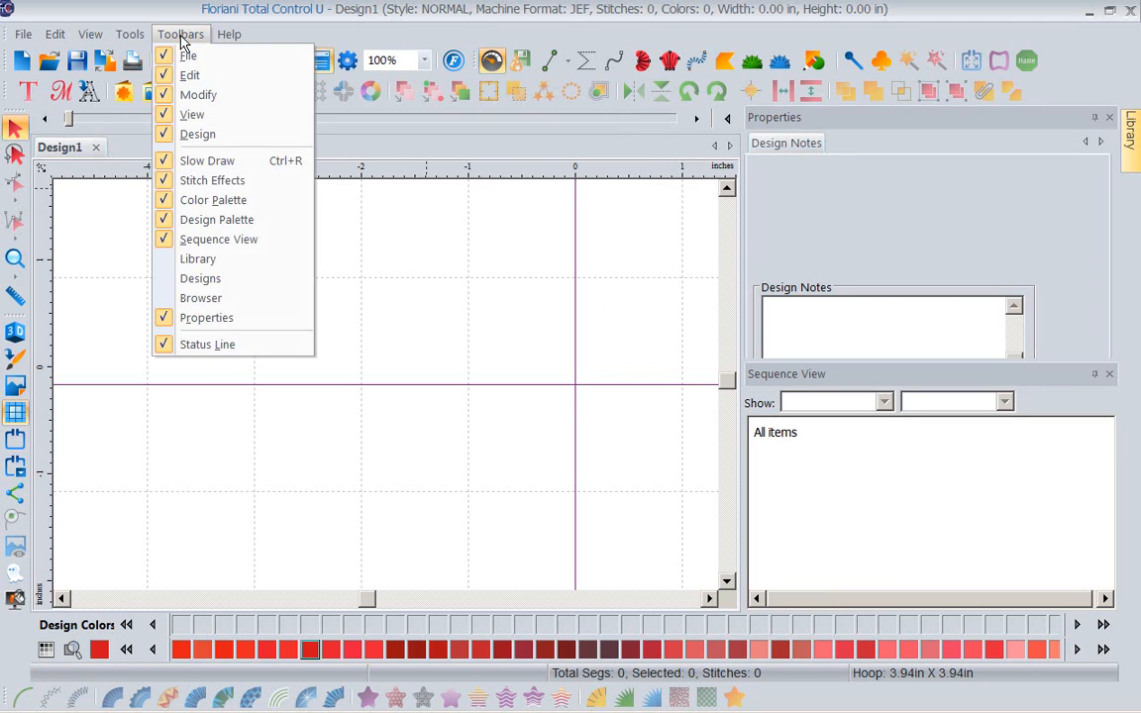
{"action": "left_click", "coordinate": [203, 279]}
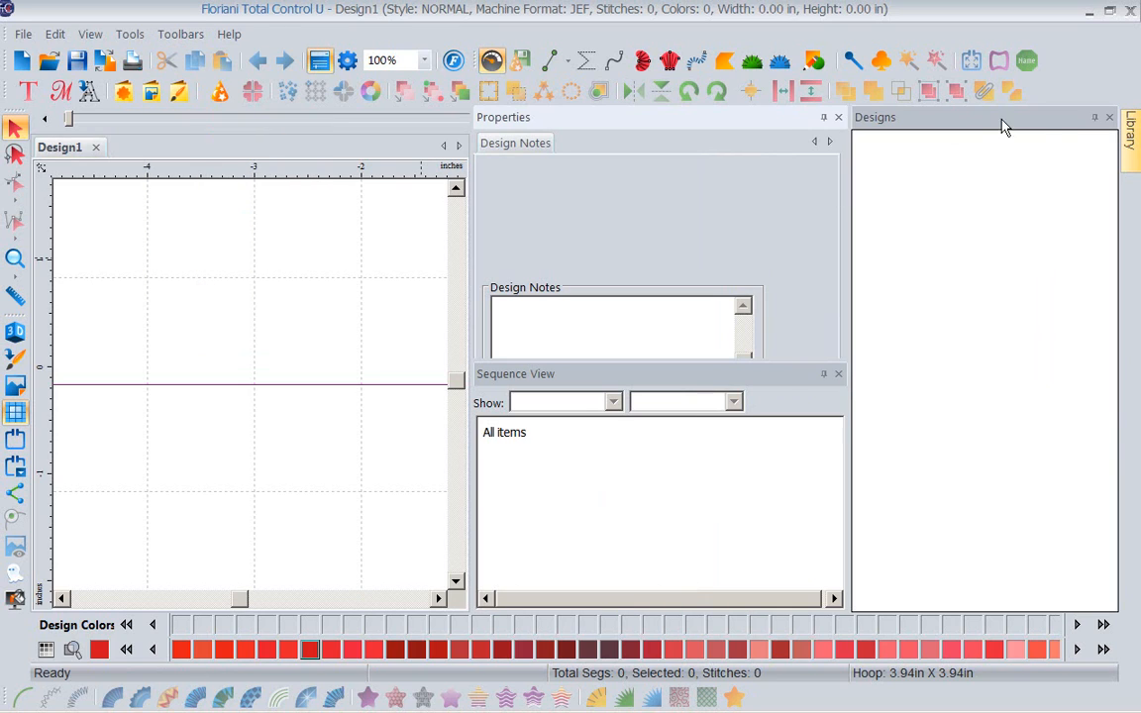
{"action": "left_click", "coordinate": [1096, 118]}
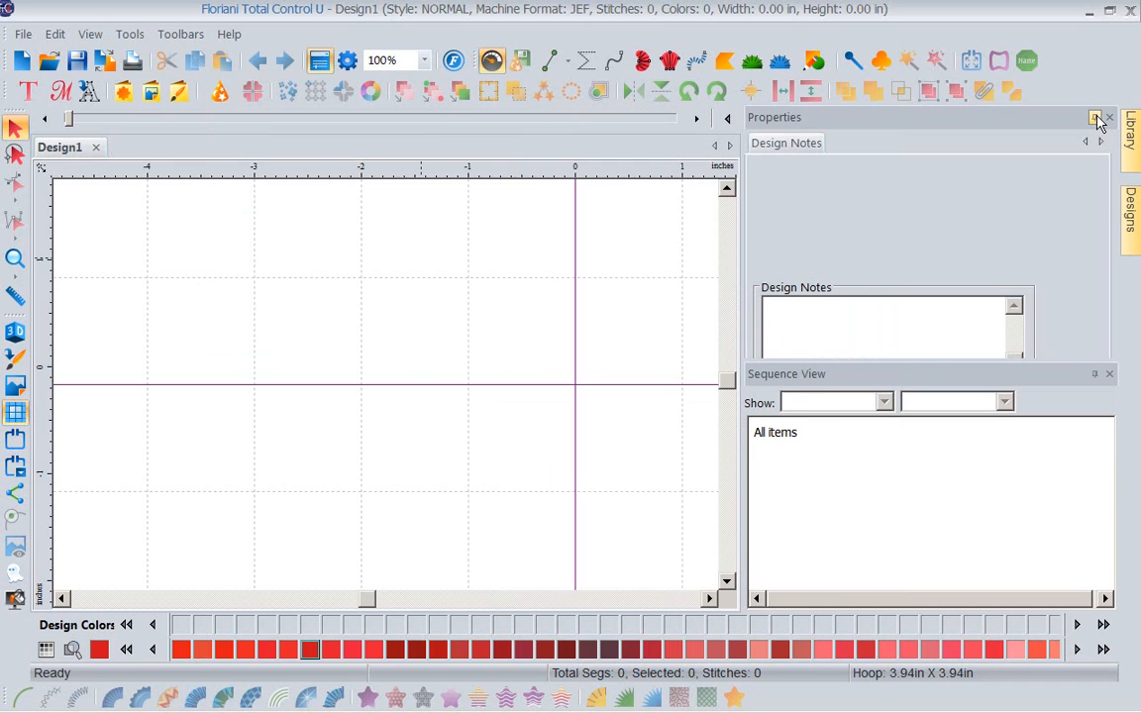
Hide the Sequence View and restore the Browser window beside Properties
{"action": "left_click", "coordinate": [195, 35]}
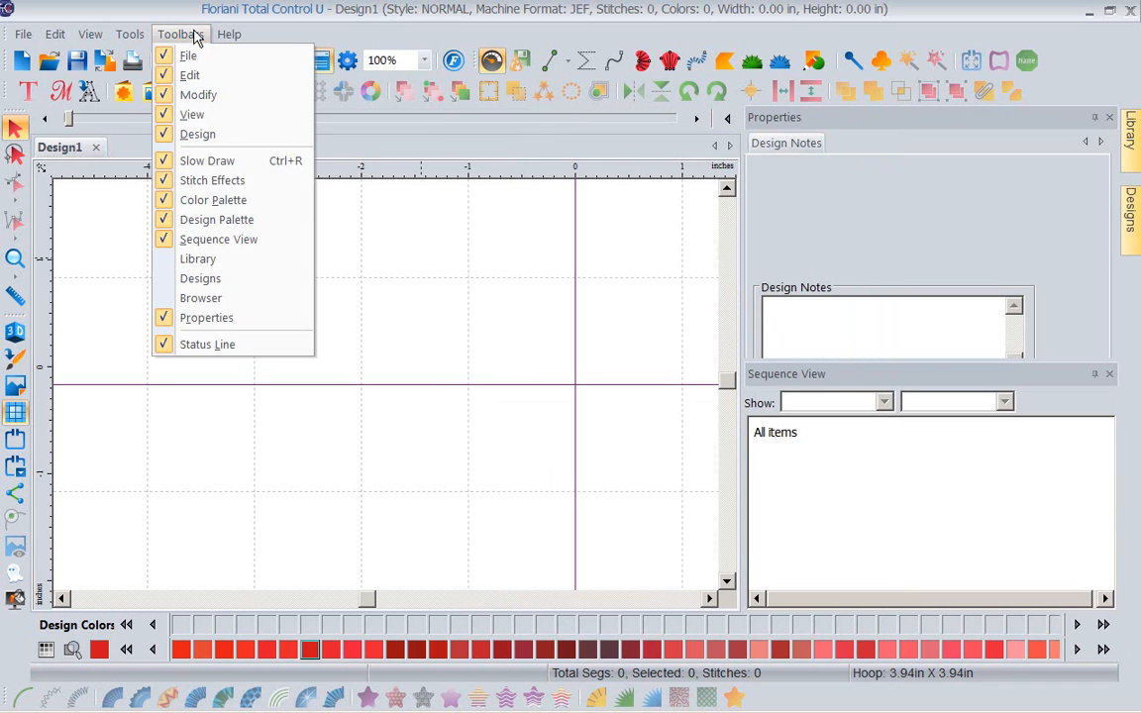
{"action": "left_click", "coordinate": [230, 222]}
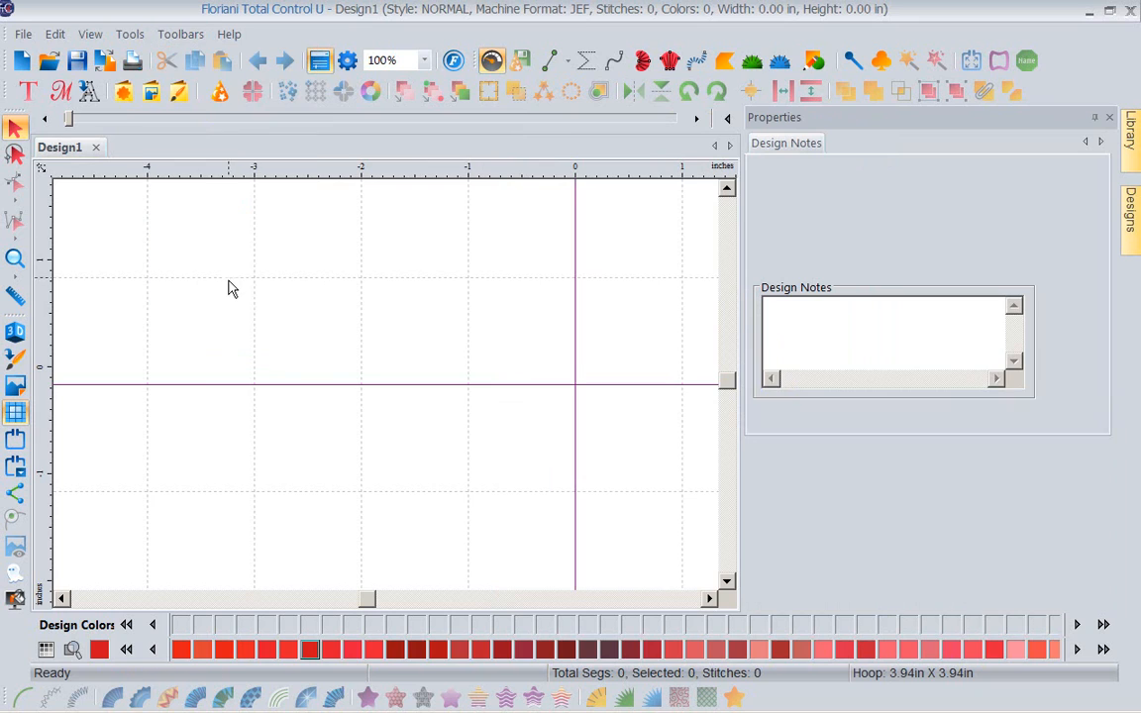
{"action": "left_click", "coordinate": [163, 35]}
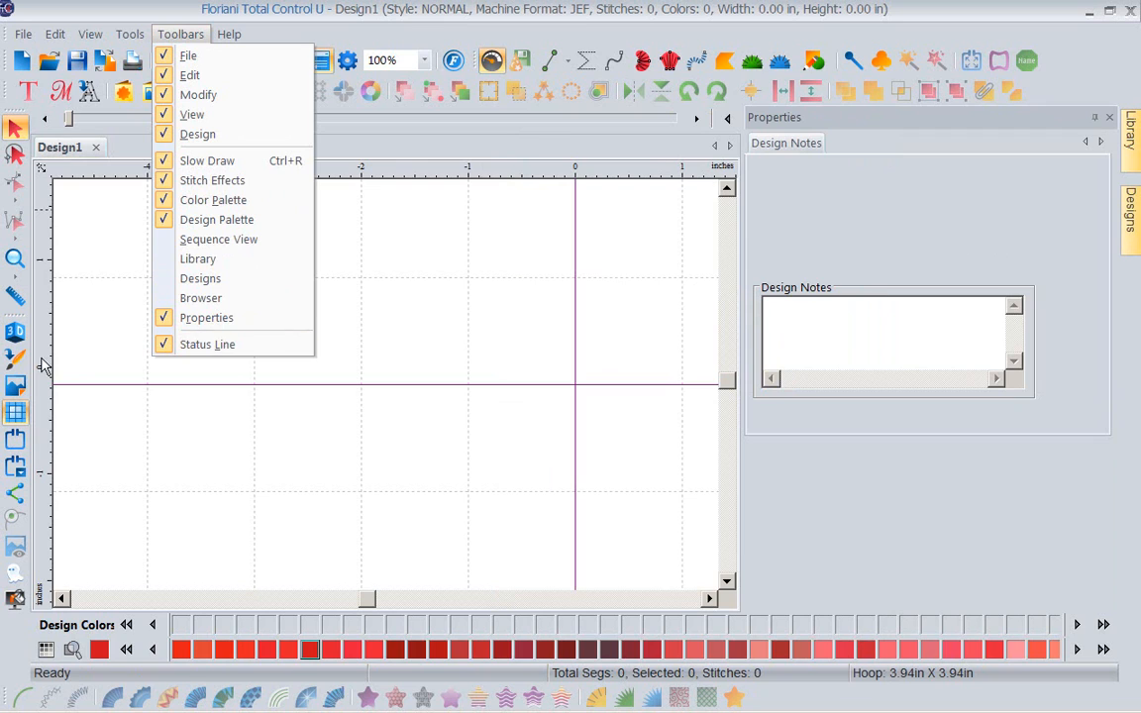
{"action": "left_click", "coordinate": [205, 299]}
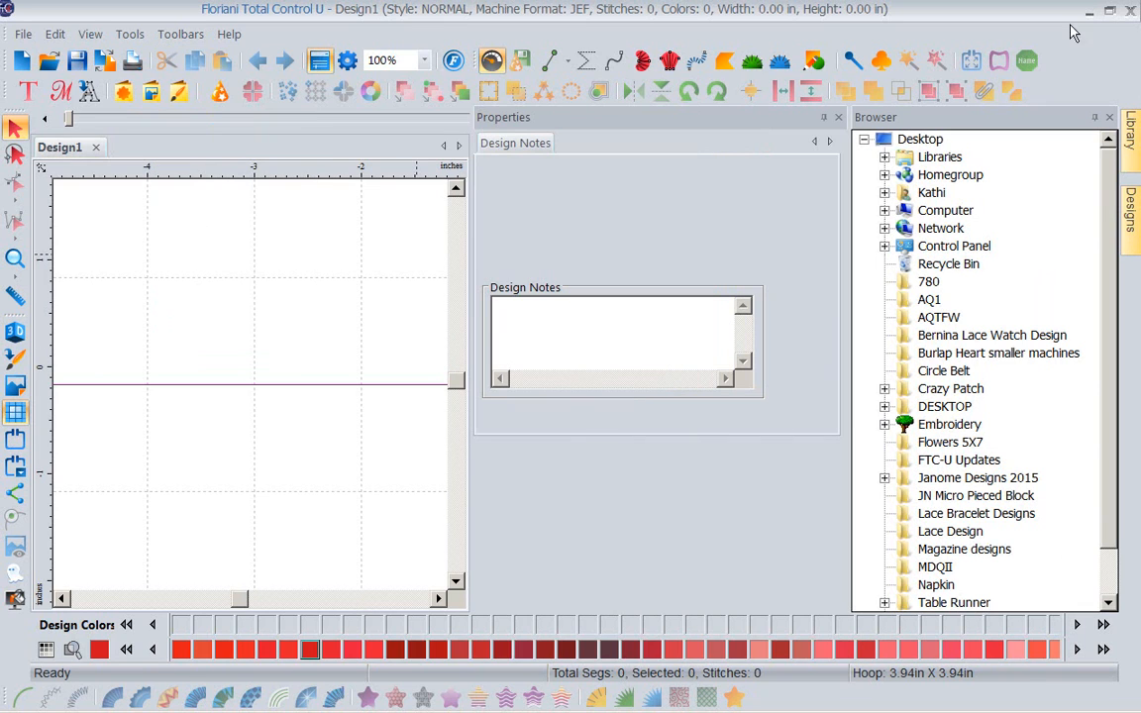
Set the Browser and Properties windows to auto-hide alongside the Library and Designs
{"action": "left_click", "coordinate": [1094, 119]}
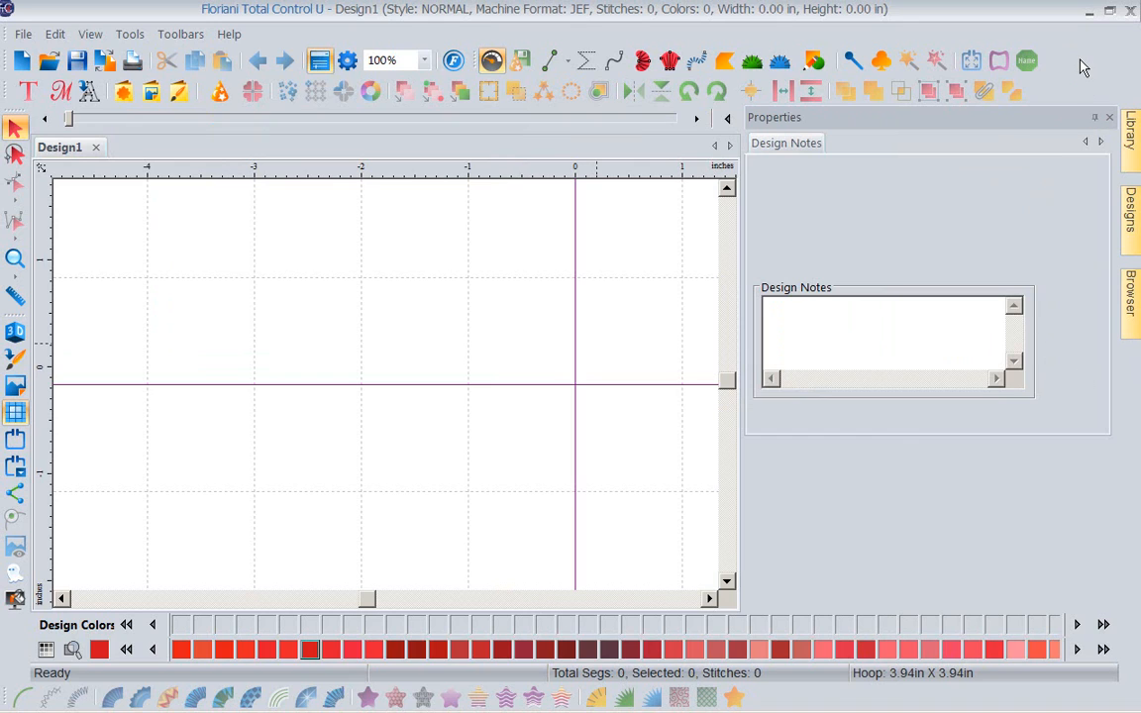
{"action": "left_click", "coordinate": [1096, 117]}
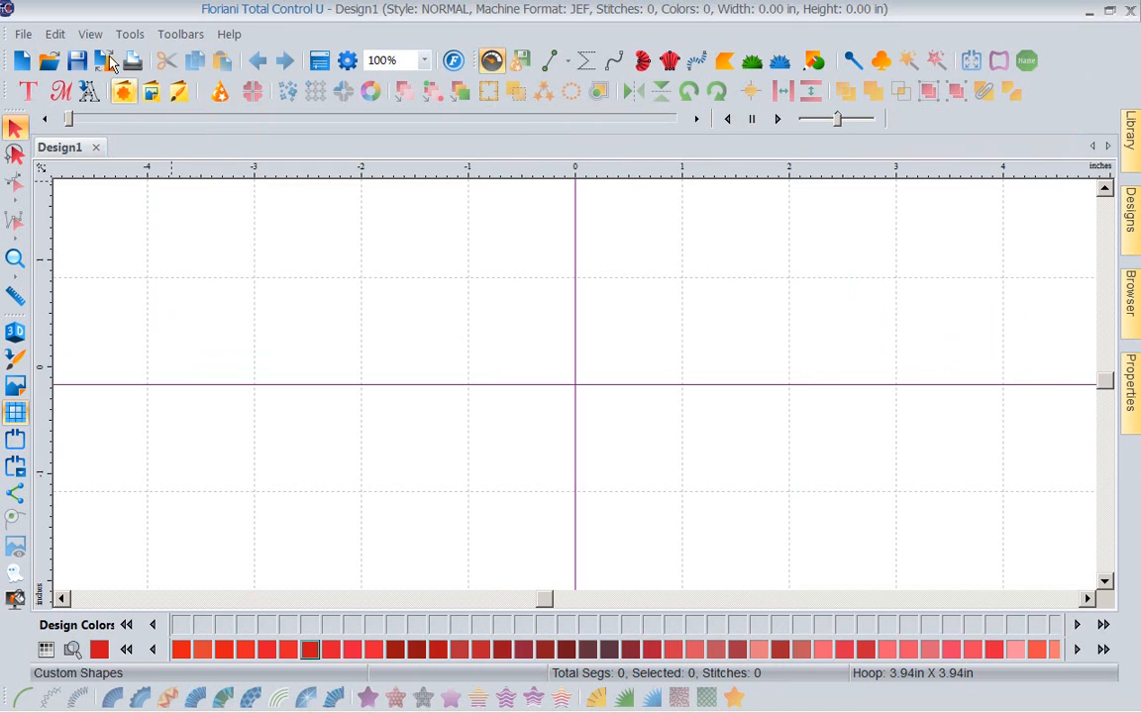
Restore the Sequence View window and set it to auto-hide, then check the collapsed Browser and Properties windows
{"action": "left_click", "coordinate": [199, 40]}
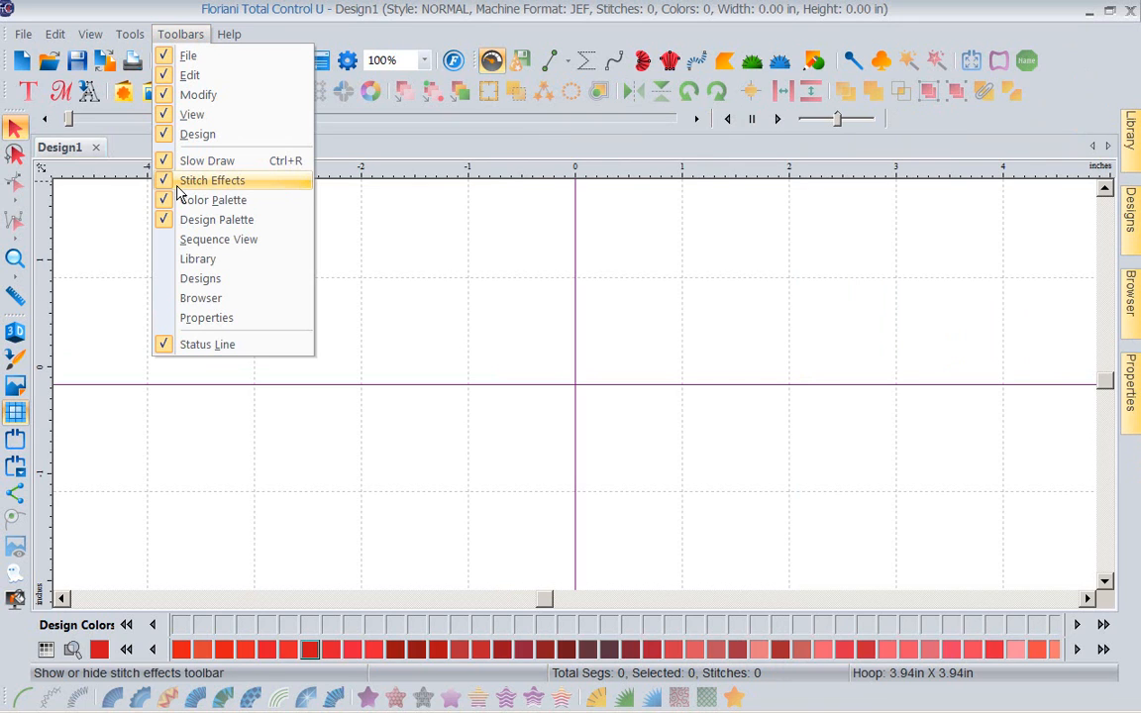
{"action": "left_click", "coordinate": [216, 243]}
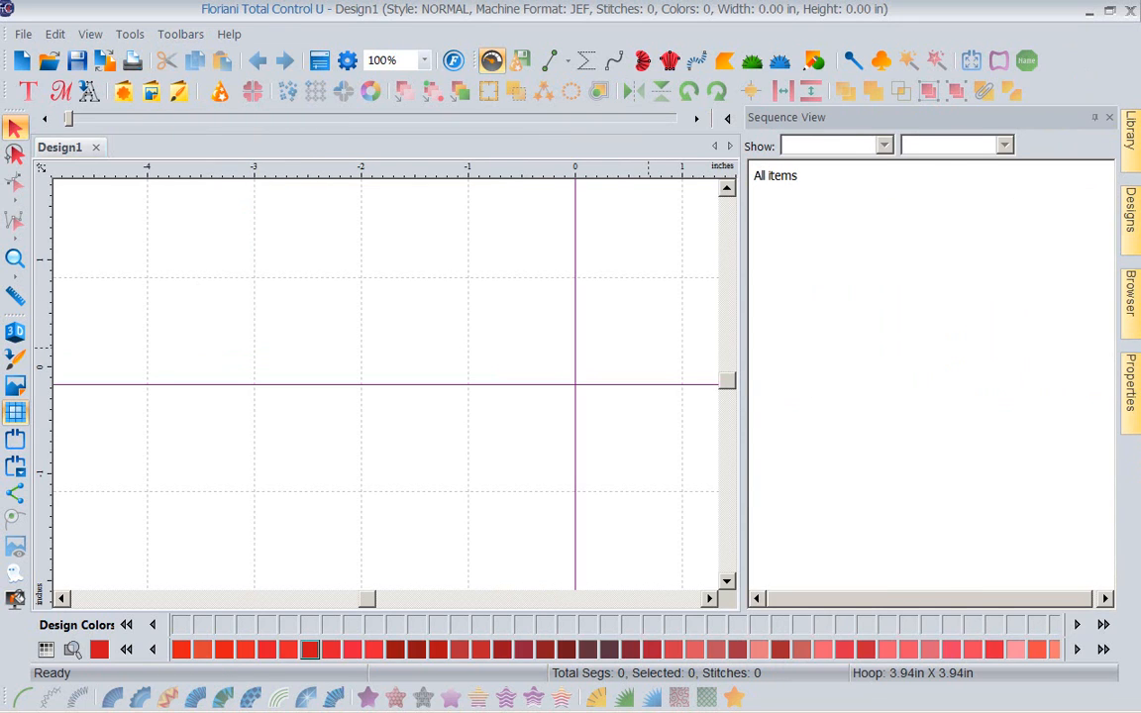
{"action": "mouse_move", "coordinate": [1136, 297]}
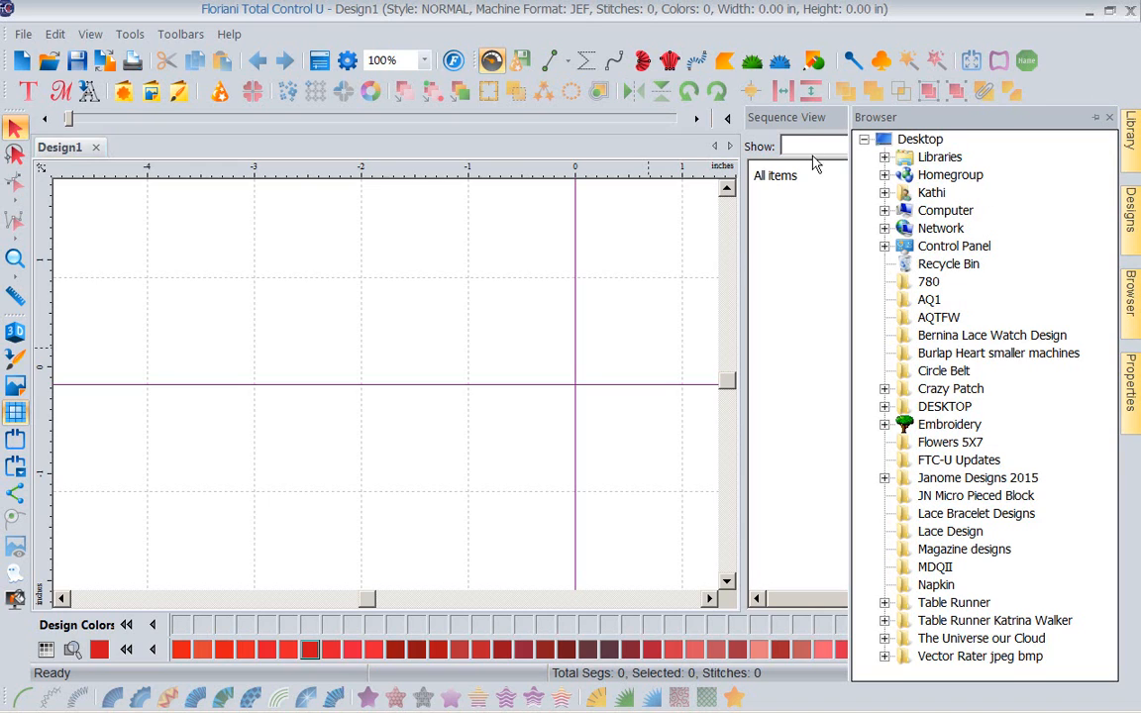
{"action": "left_click", "coordinate": [1094, 118]}
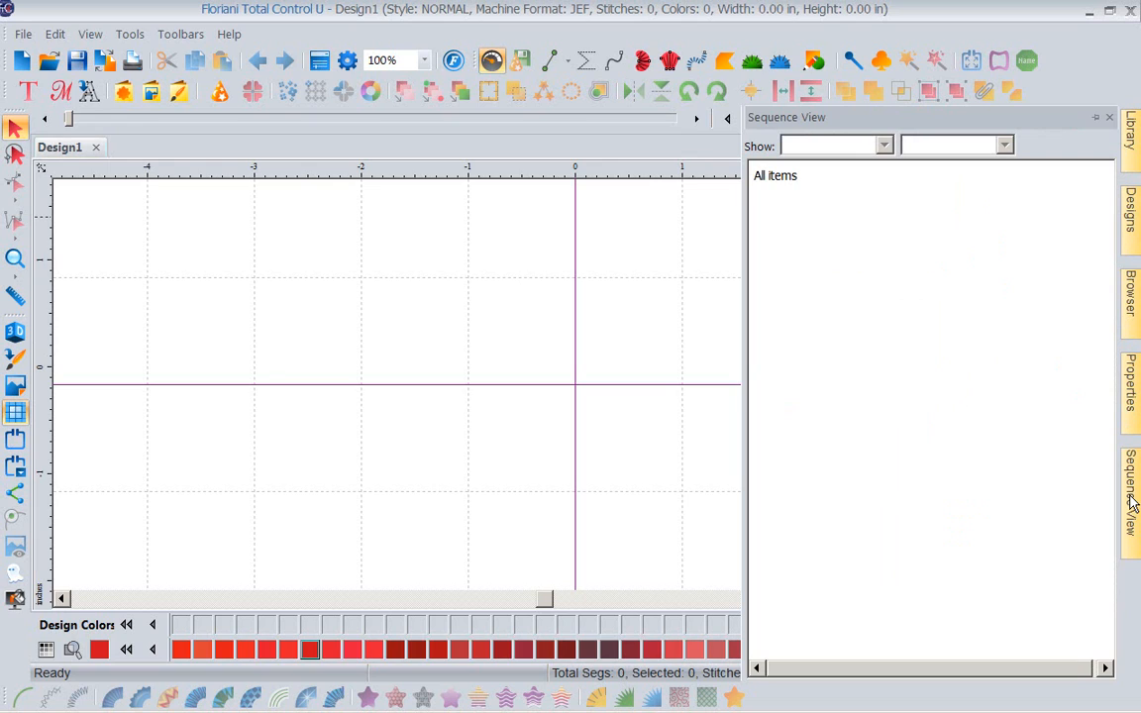
{"action": "left_click", "coordinate": [1129, 381]}
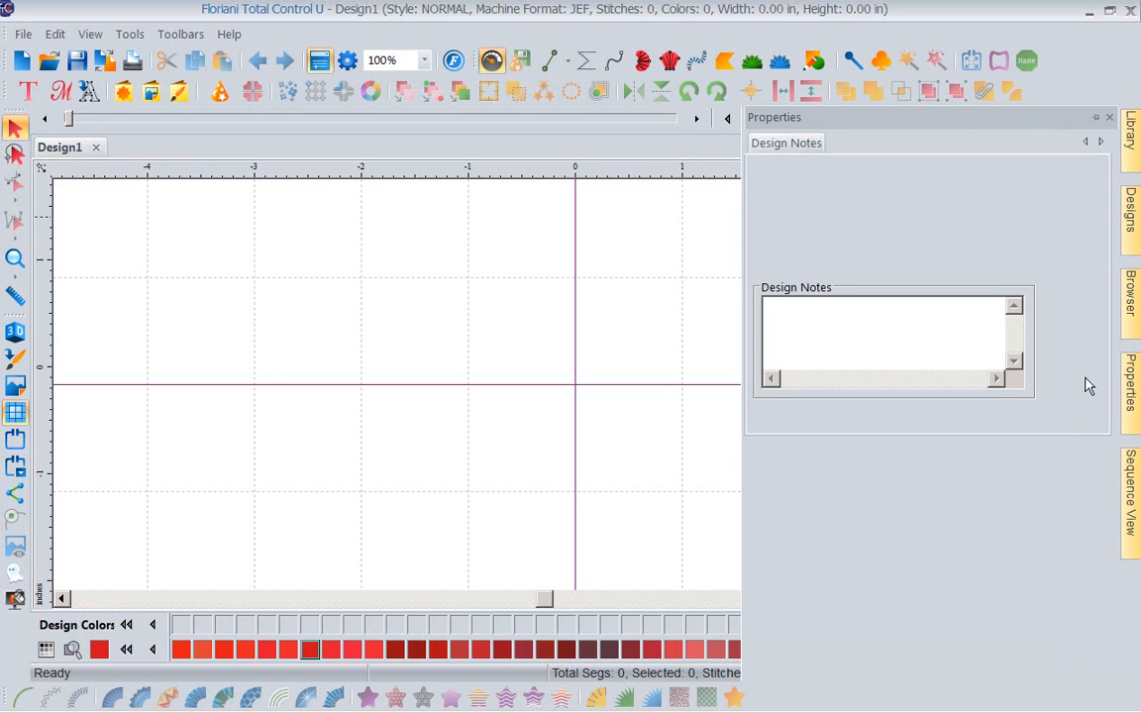
{"action": "left_click", "coordinate": [624, 365]}
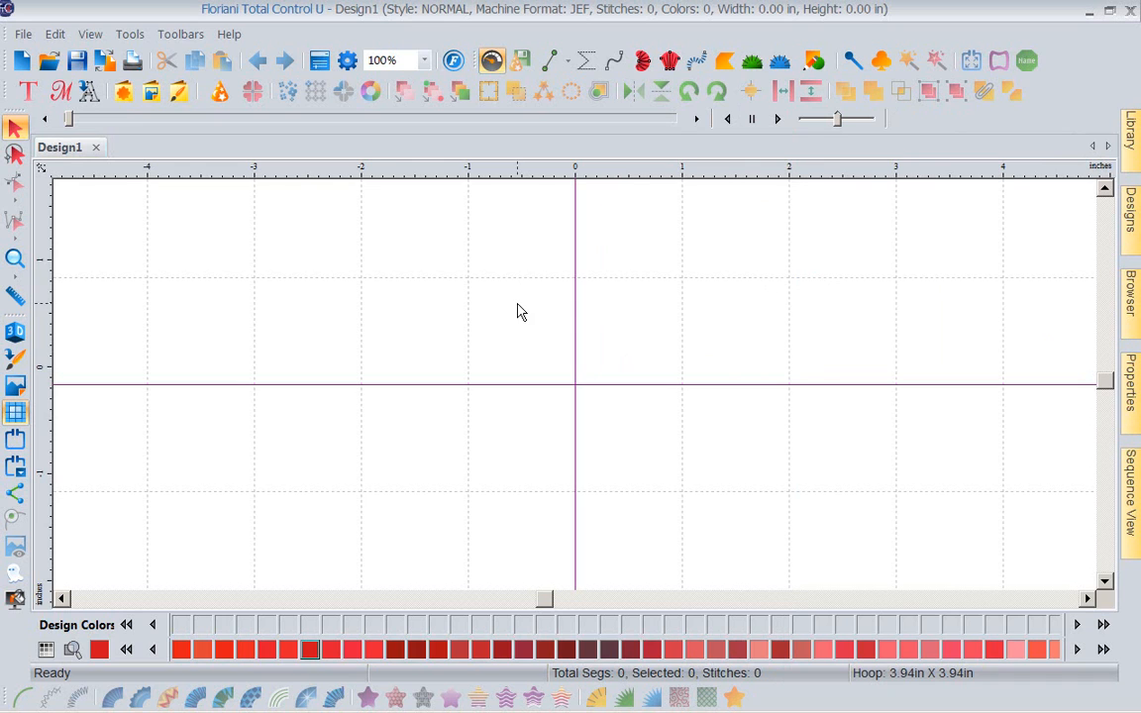
Expand Free Monthly Designs and SEPTEMBER in the Library, select September2014, and check the Designs window
{"action": "mouse_move", "coordinate": [1131, 153]}
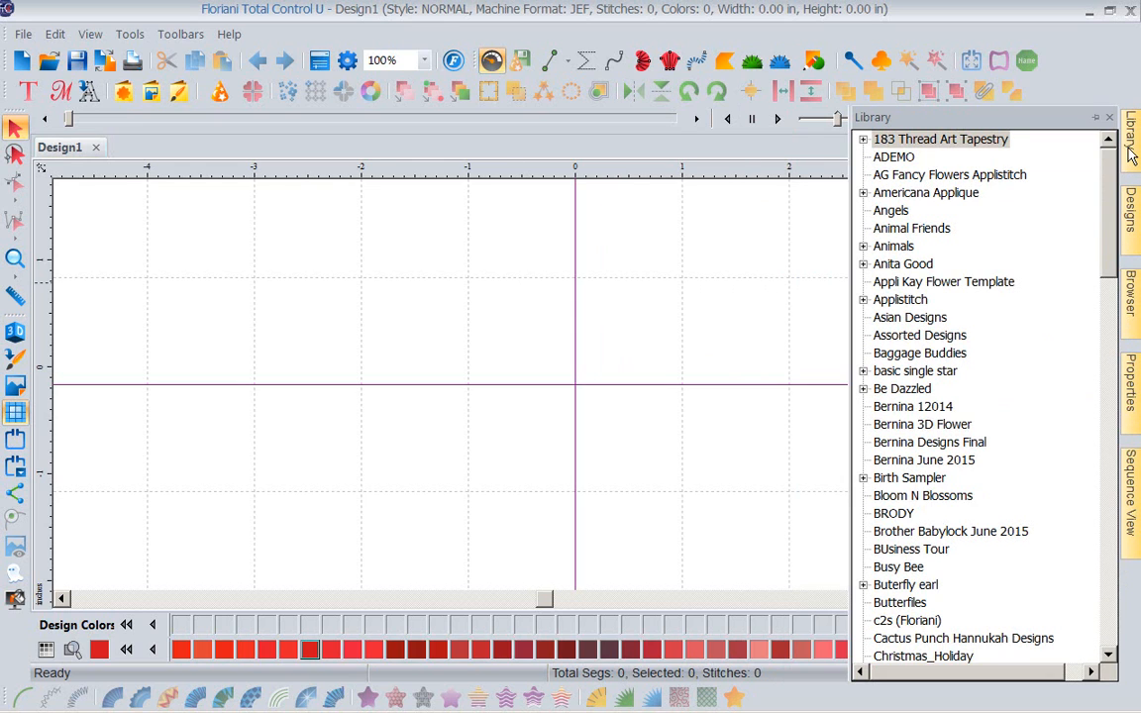
{"action": "left_click_drag", "start_coordinate": [1107, 186], "coordinate": [1084, 349]}
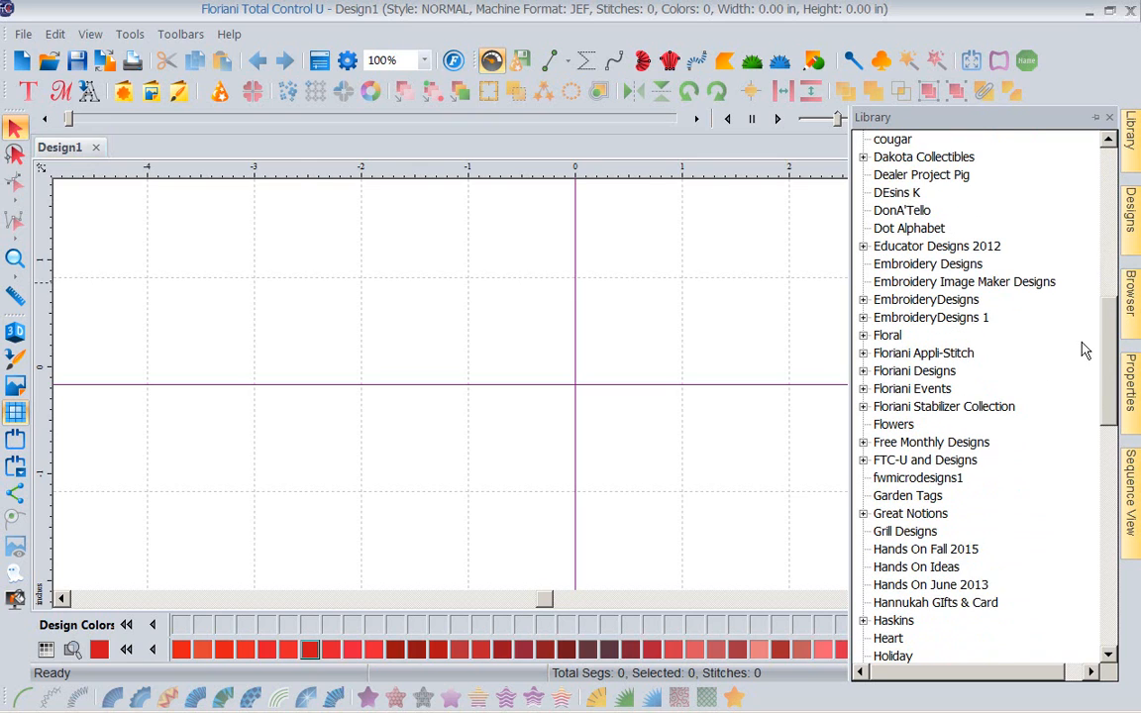
{"action": "left_click", "coordinate": [864, 444]}
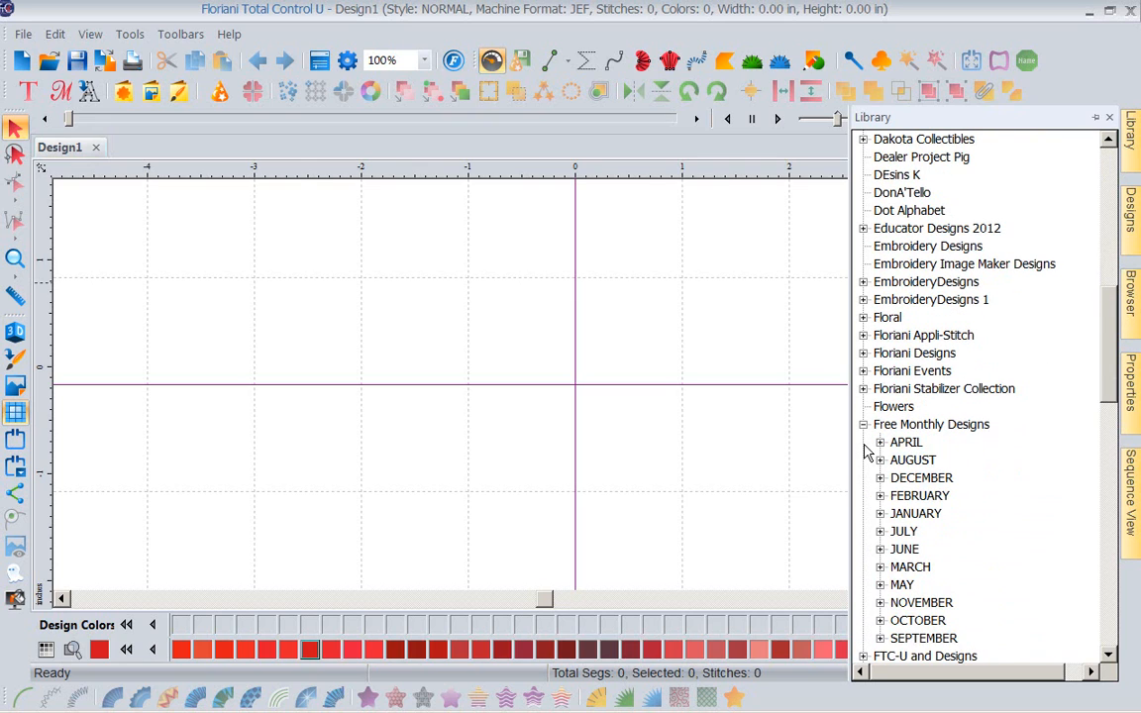
{"action": "left_click", "coordinate": [879, 638]}
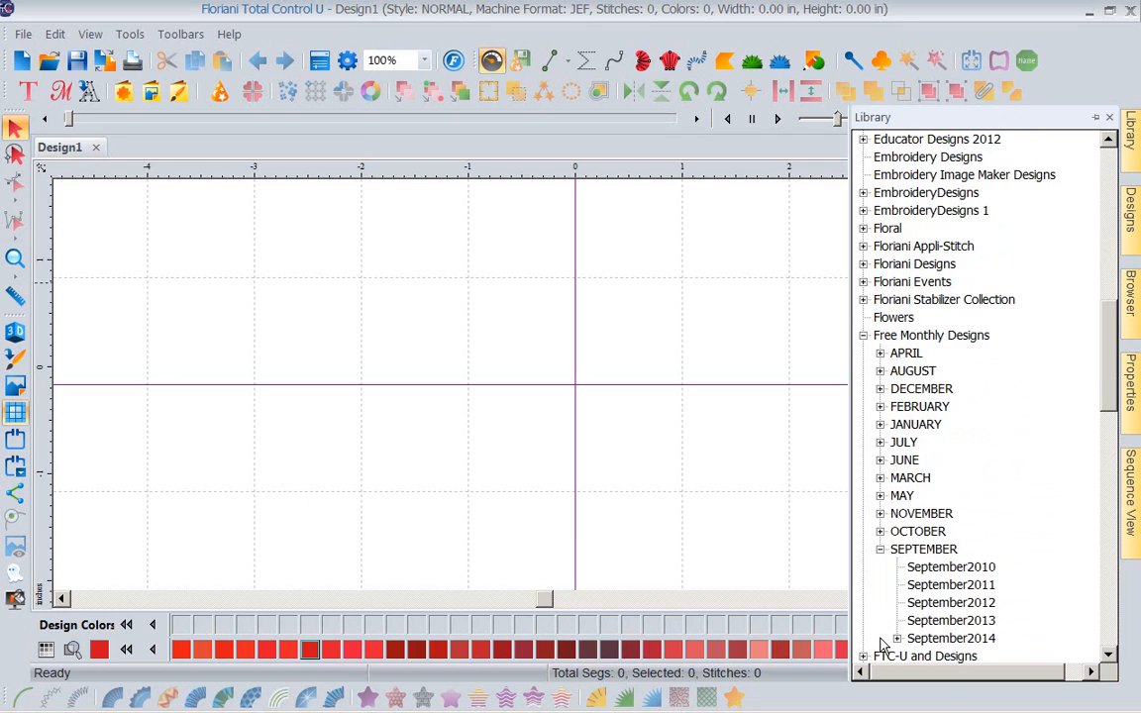
{"action": "left_click", "coordinate": [970, 640]}
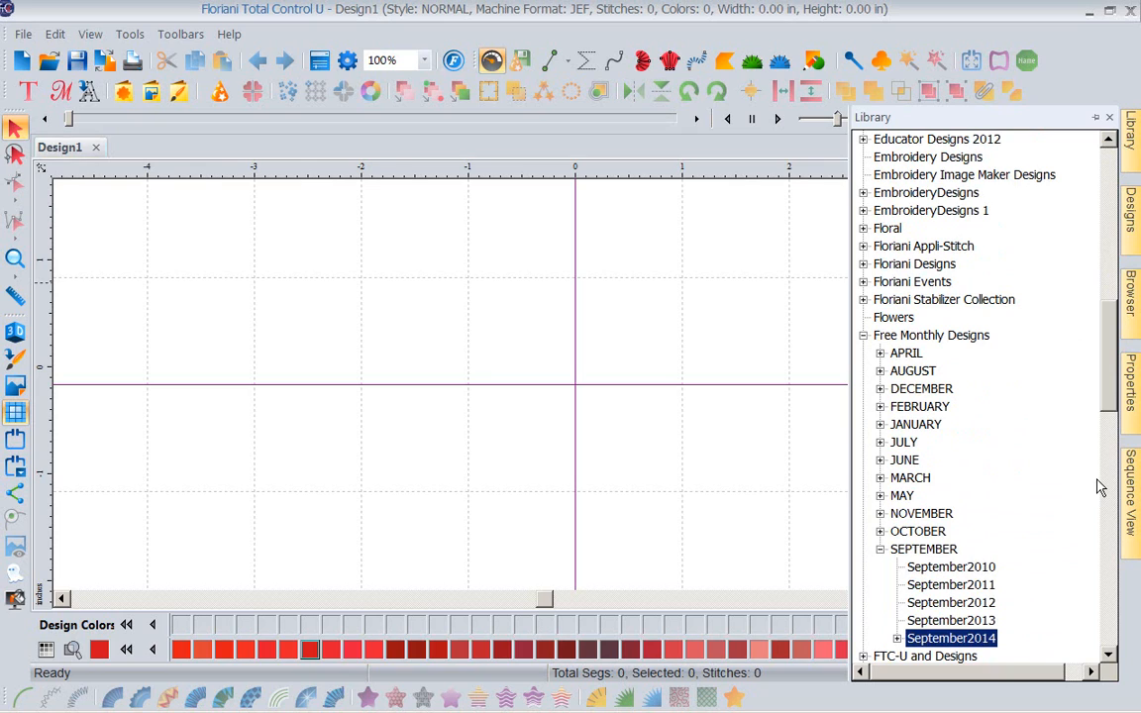
{"action": "left_click", "coordinate": [1129, 216]}
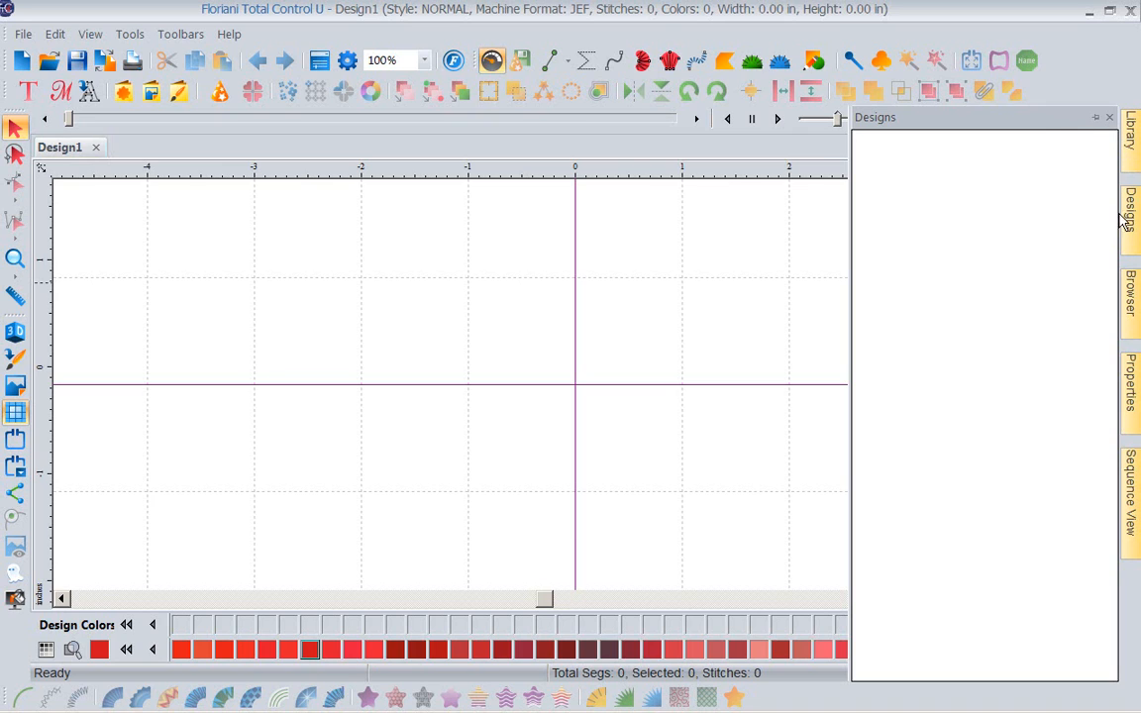
Expand the September2014 folder in the Library and select its WAF subfolder
{"action": "left_click", "coordinate": [1130, 149]}
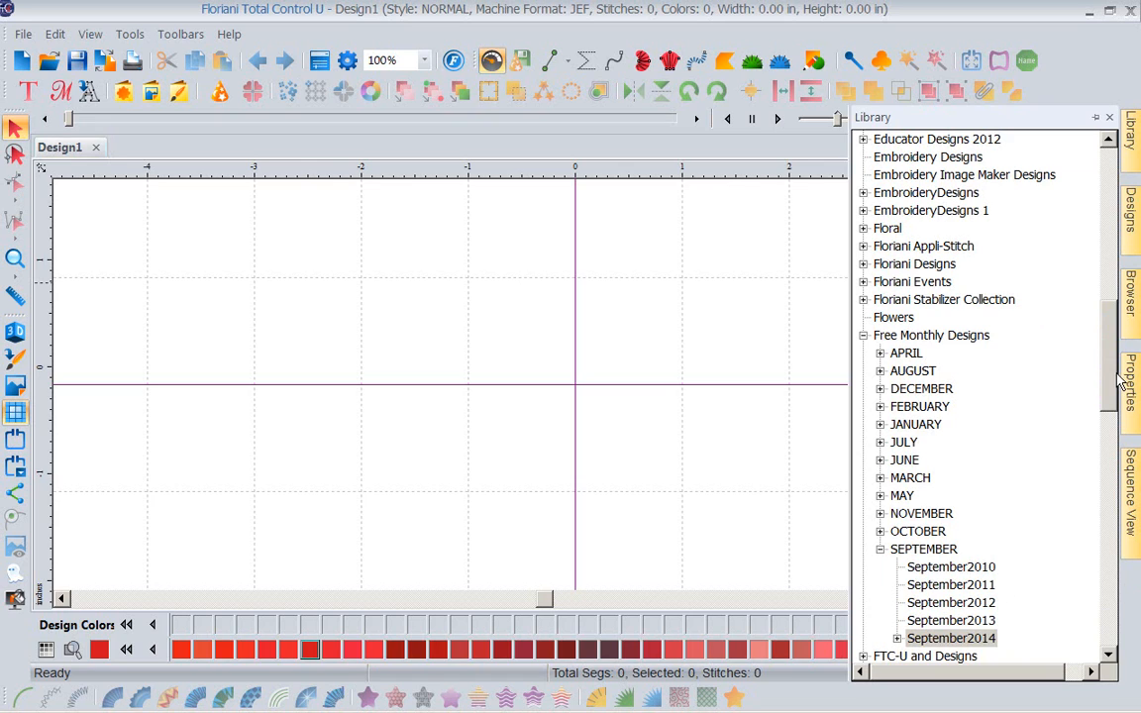
{"action": "left_click_drag", "start_coordinate": [1107, 376], "coordinate": [1107, 437]}
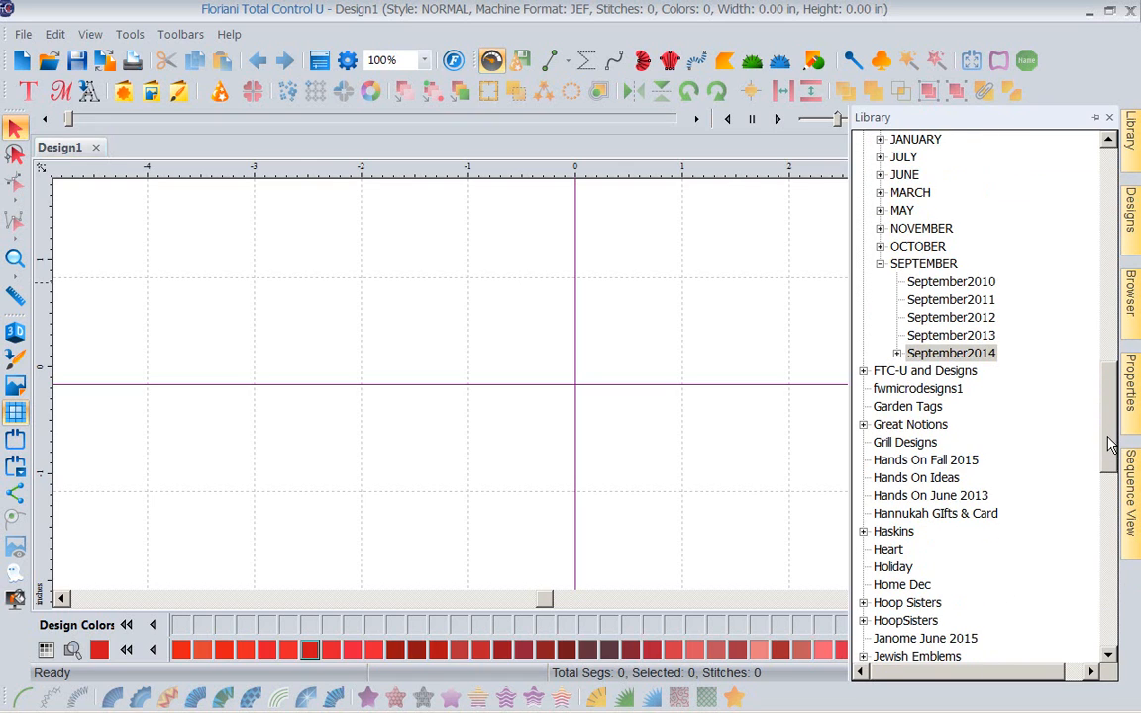
{"action": "left_click", "coordinate": [898, 355]}
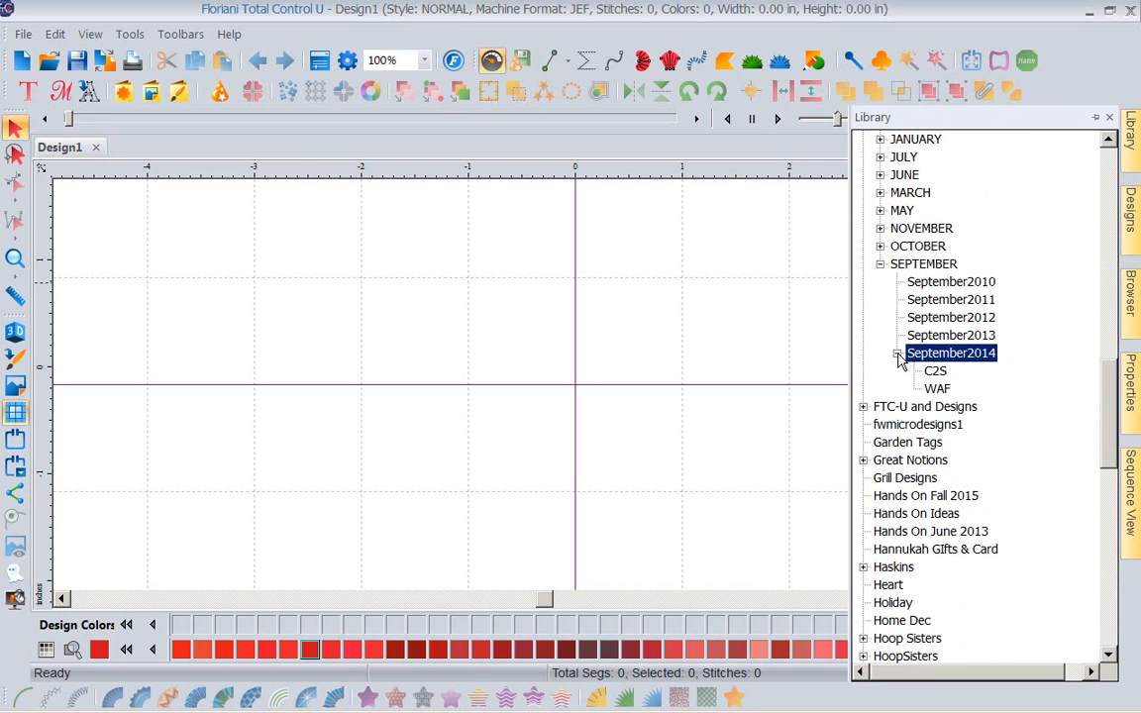
{"action": "left_click", "coordinate": [937, 389]}
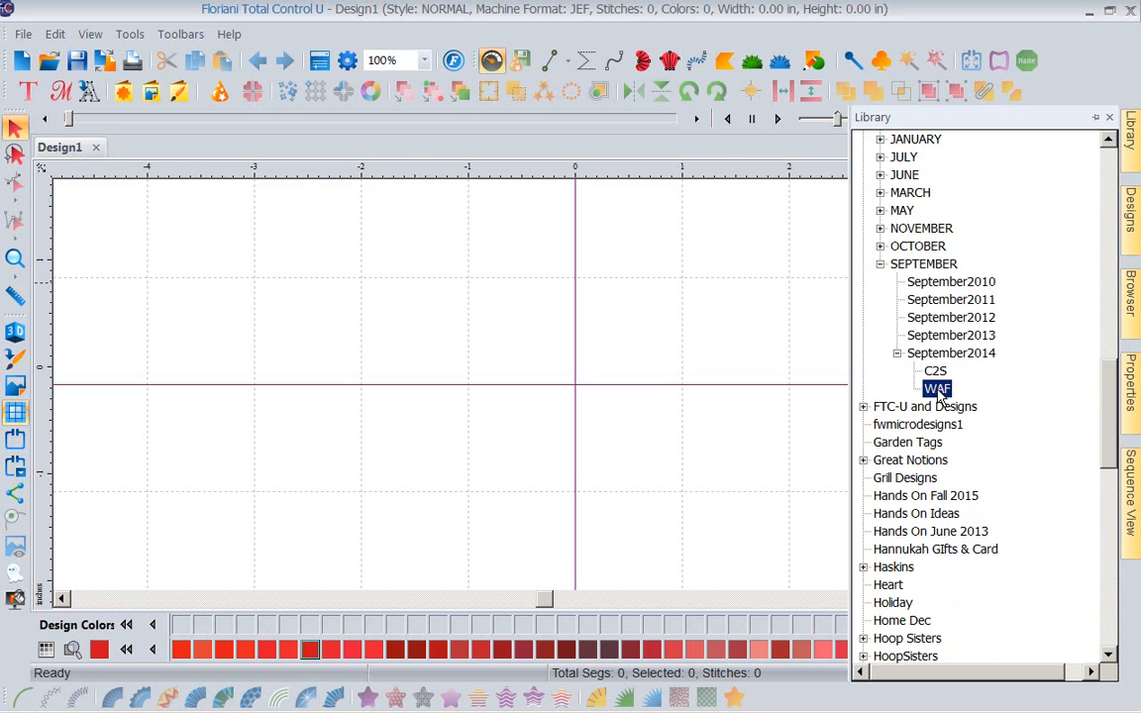
Place Leaf01.waf from the Designs window into the Design1 workspace
{"action": "left_click", "coordinate": [1132, 226]}
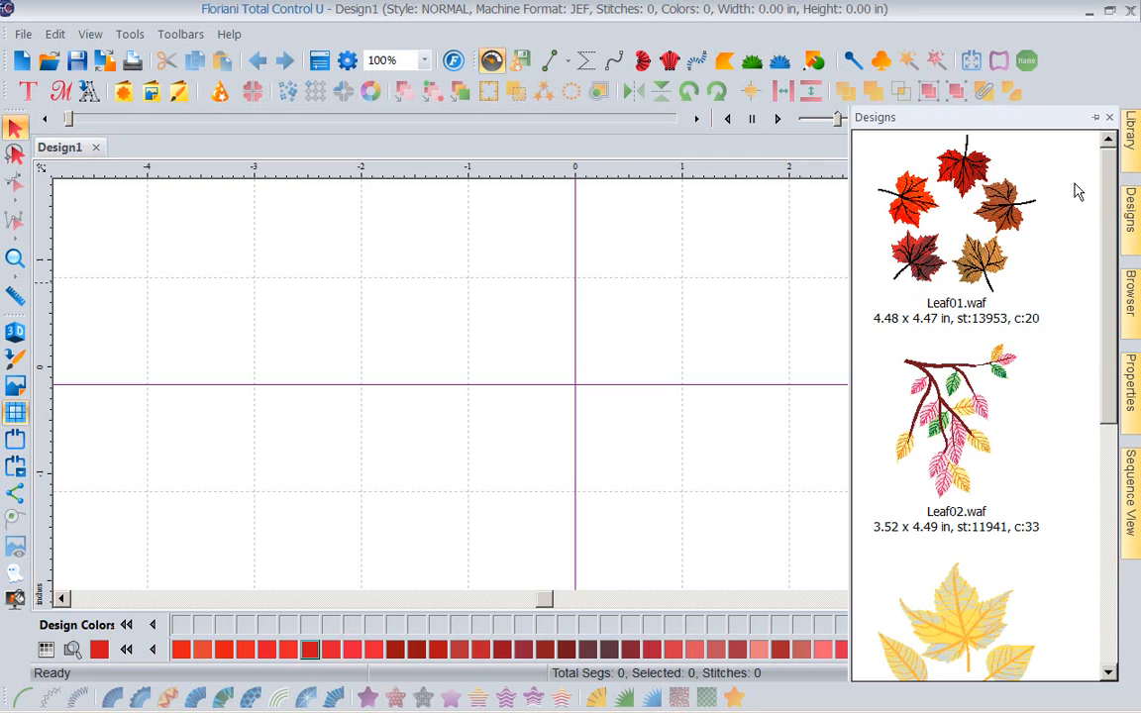
{"action": "left_click_drag", "start_coordinate": [1006, 254], "coordinate": [482, 380]}
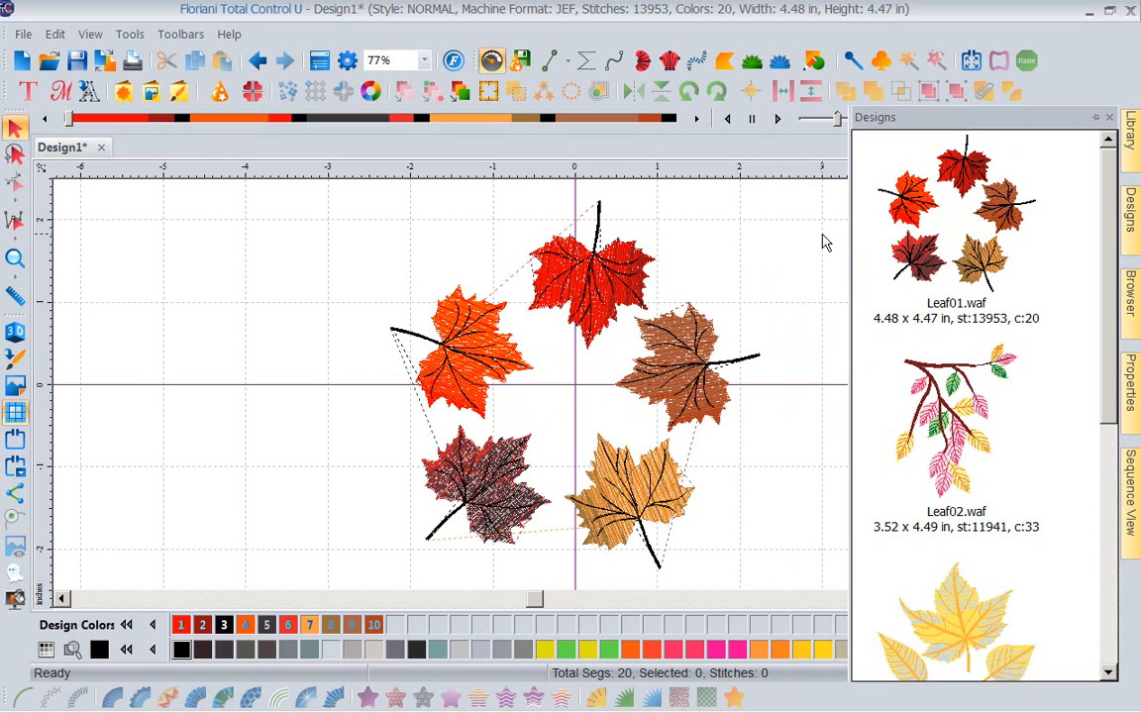
View the collapsed Browser window and look through the leaf design's colour segments in the Sequence View
{"action": "left_click", "coordinate": [1138, 289]}
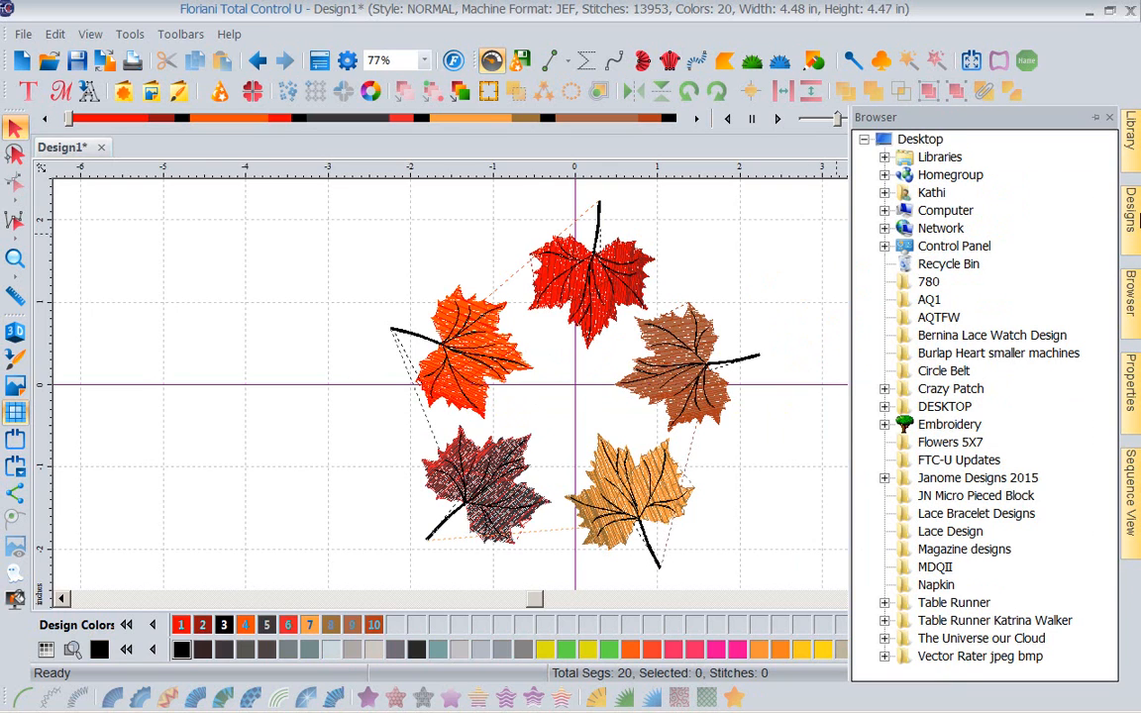
{"action": "left_click", "coordinate": [1127, 479]}
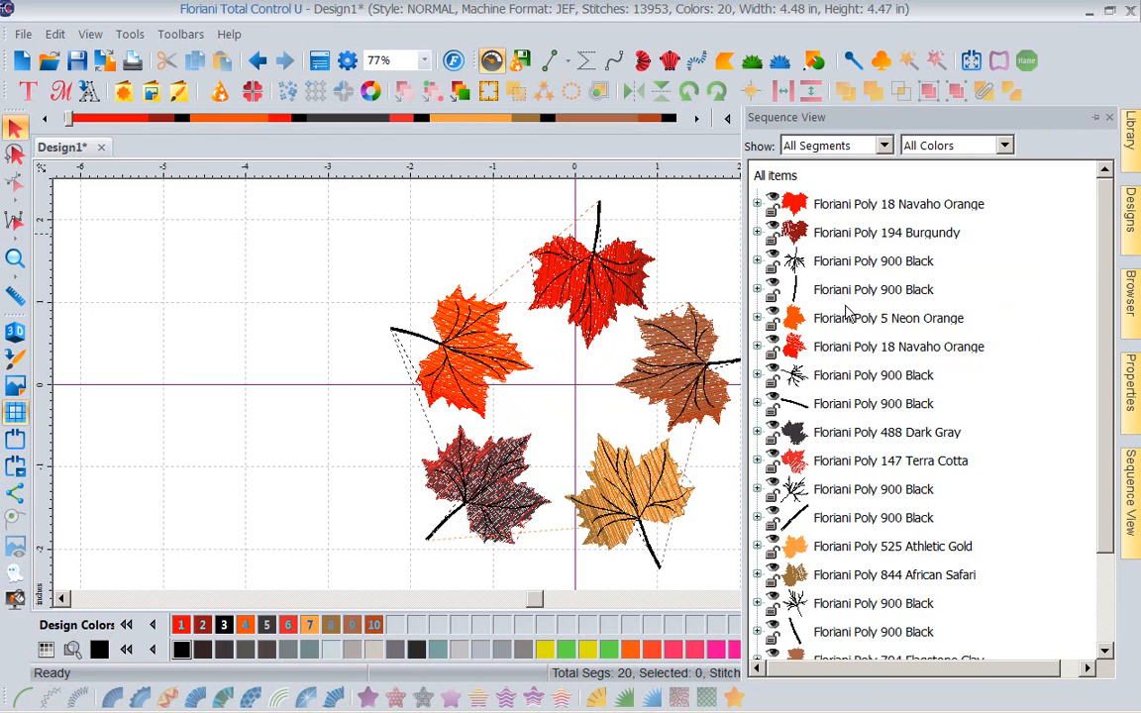
{"action": "scroll", "coordinate": [991, 252], "scroll_direction": "down", "scroll_amount": 2}
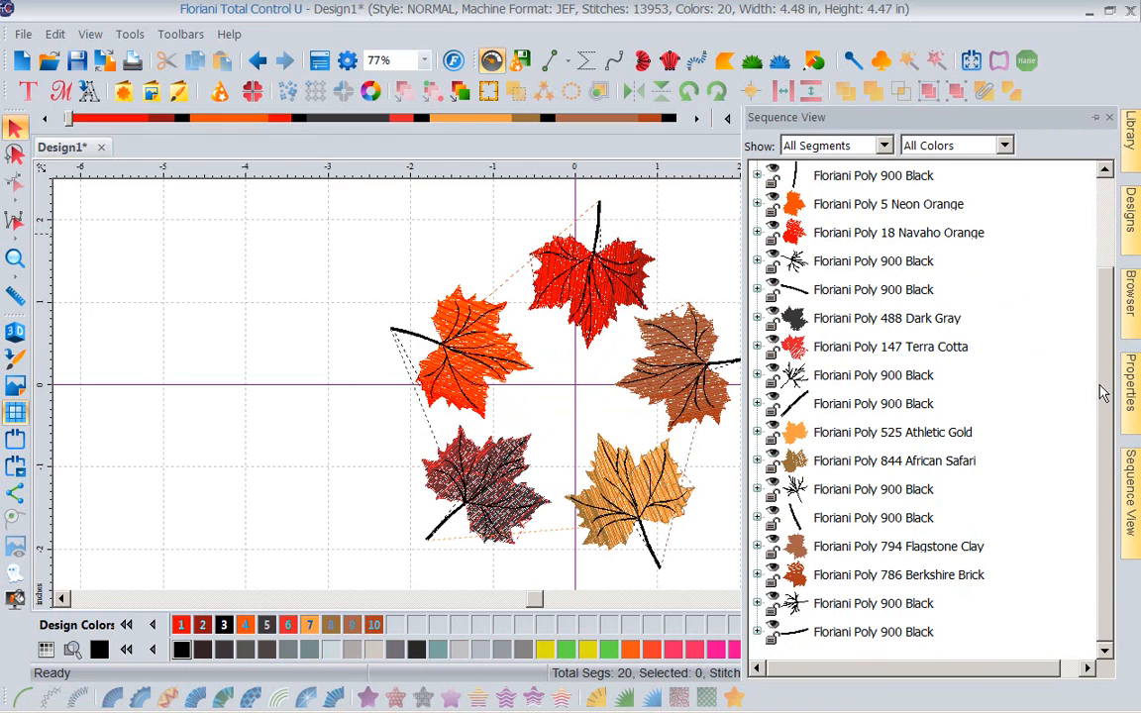
{"action": "left_click_drag", "start_coordinate": [1098, 406], "coordinate": [1106, 236]}
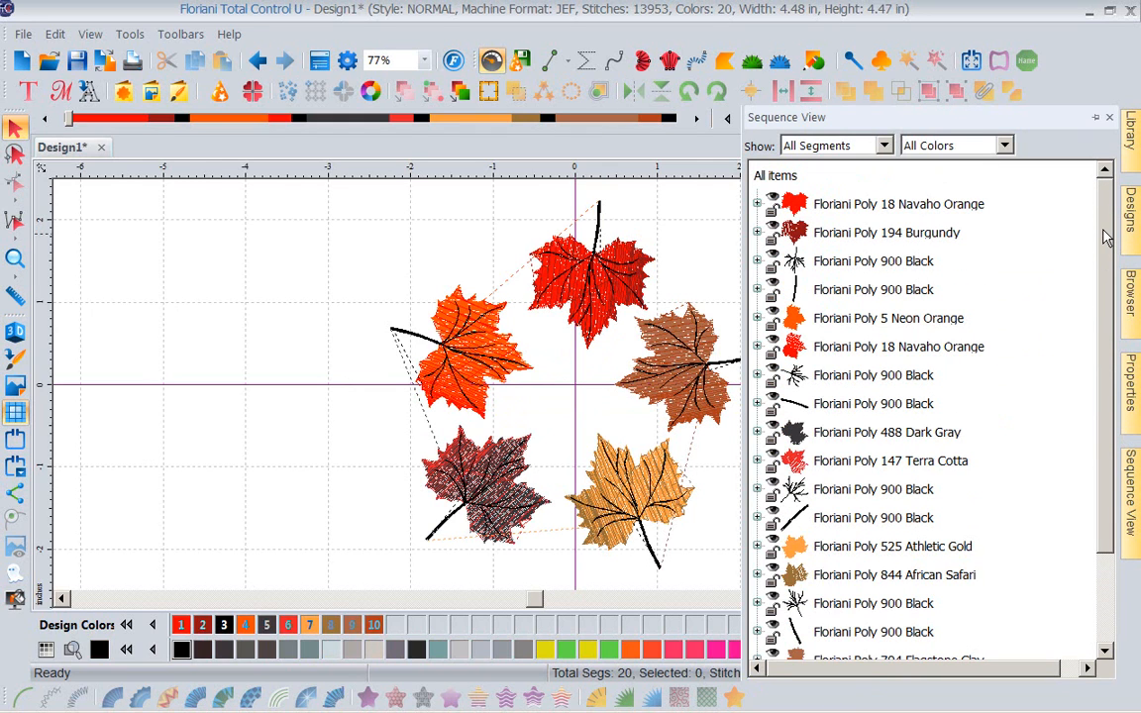
Pin the Sequence View and Properties windows so both stay docked together
{"action": "left_click", "coordinate": [1096, 119]}
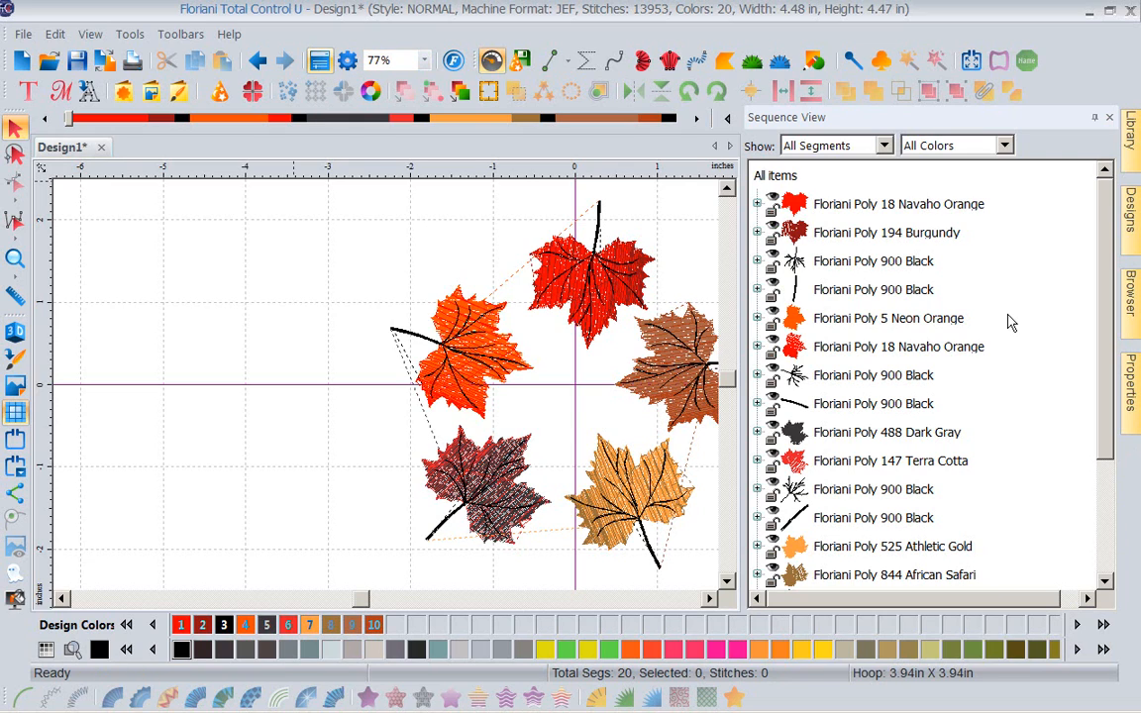
{"action": "left_click", "coordinate": [1131, 390]}
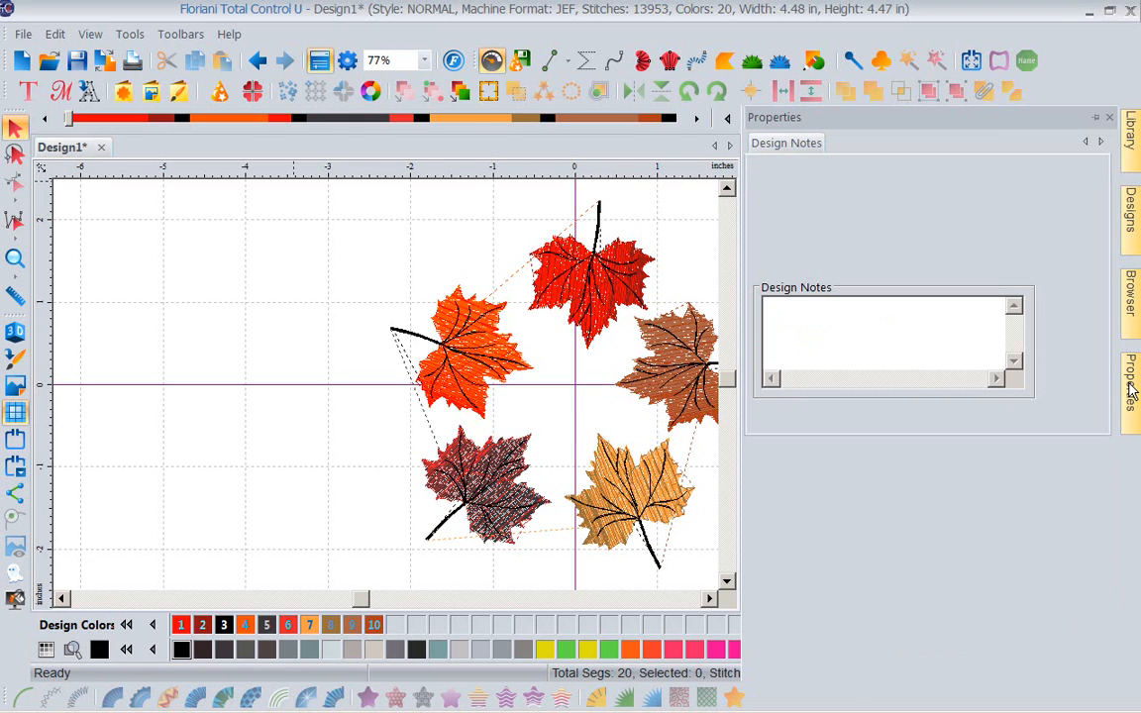
{"action": "left_click", "coordinate": [1095, 118]}
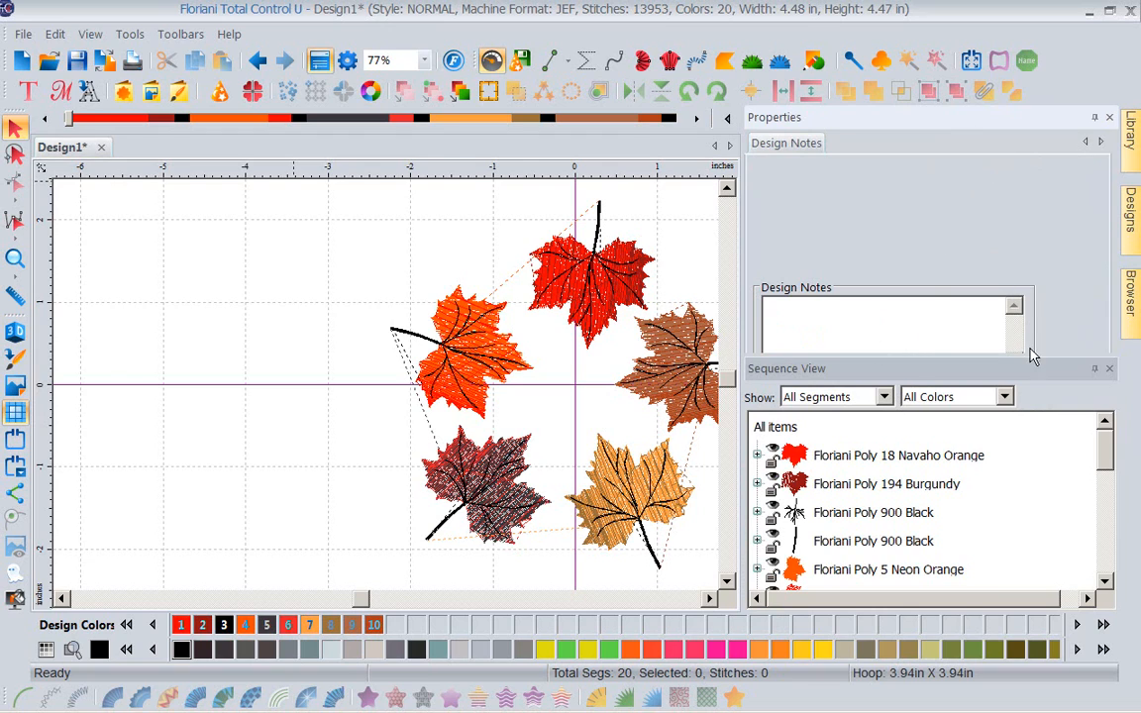
Select the first Navaho Orange segment and the first Black vein segment in the Sequence View to examine their stitch properties
{"action": "left_click", "coordinate": [818, 458]}
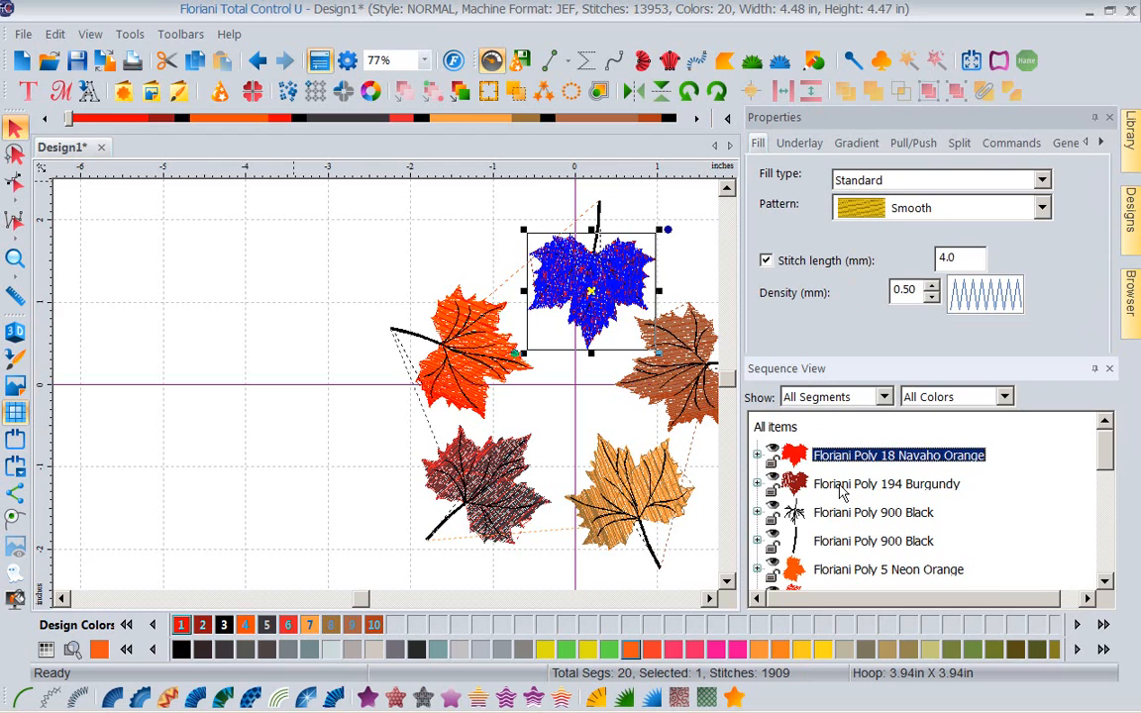
{"action": "left_click", "coordinate": [777, 487]}
{"action": "left_click", "coordinate": [843, 513]}
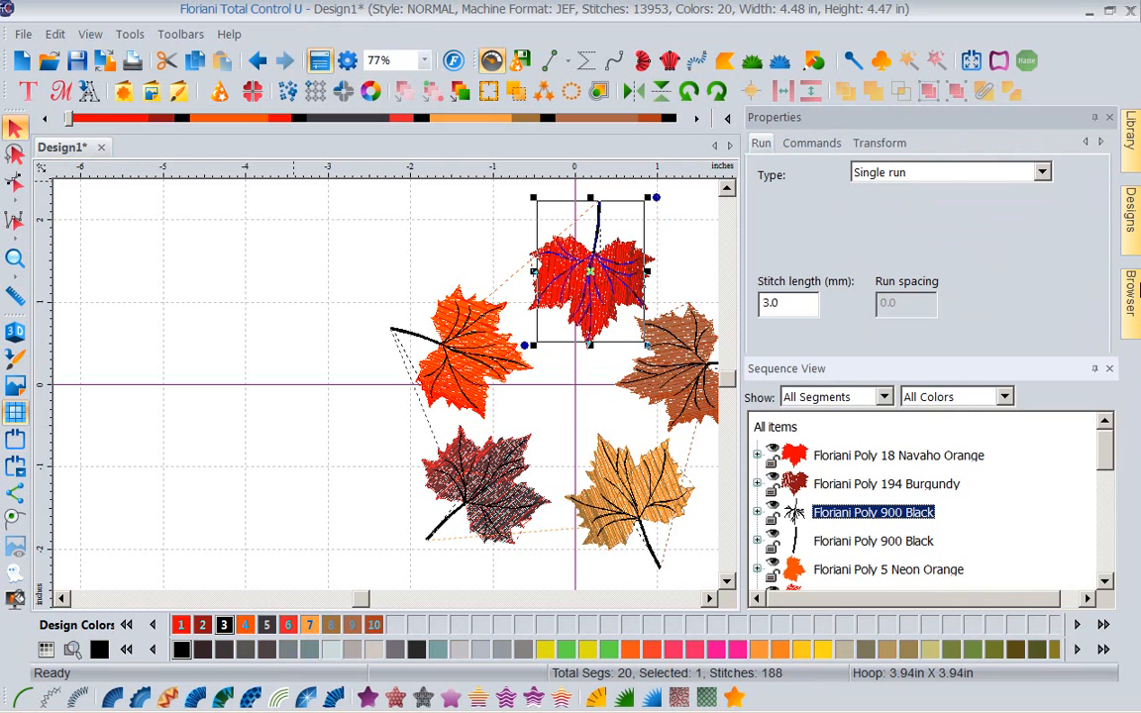
{"action": "left_click", "coordinate": [1130, 292]}
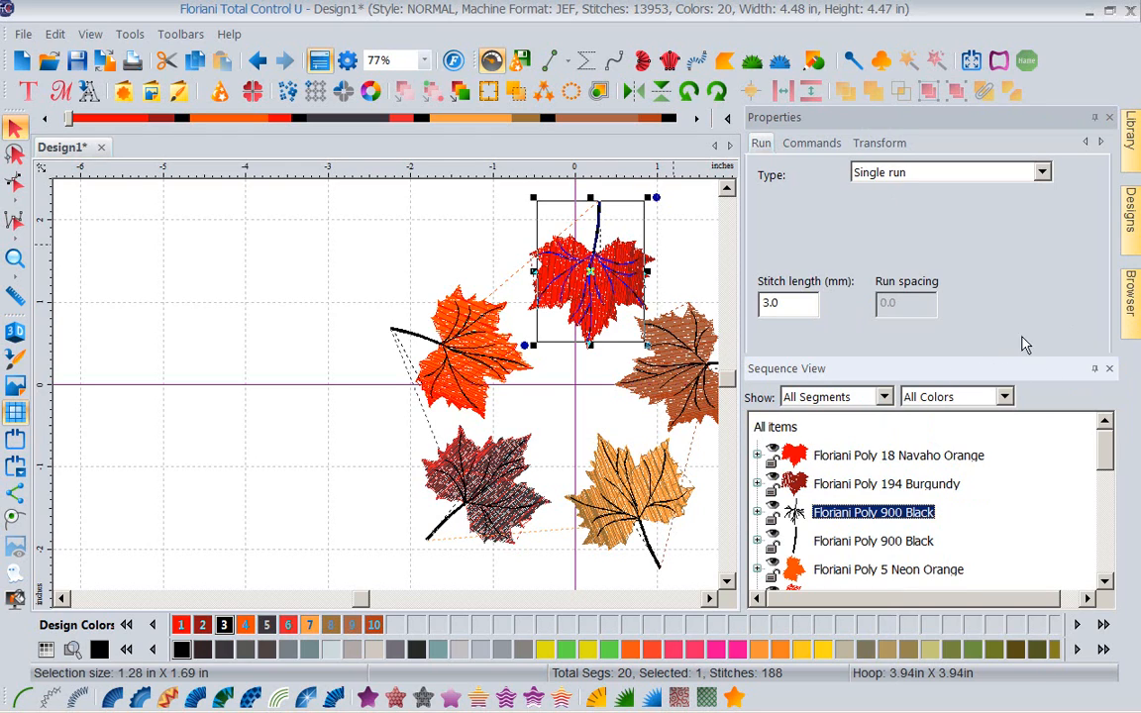
Undock the Sequence View as a floating window, reposition it slightly, and return it to its dock below Properties
{"action": "double_click", "coordinate": [1007, 376]}
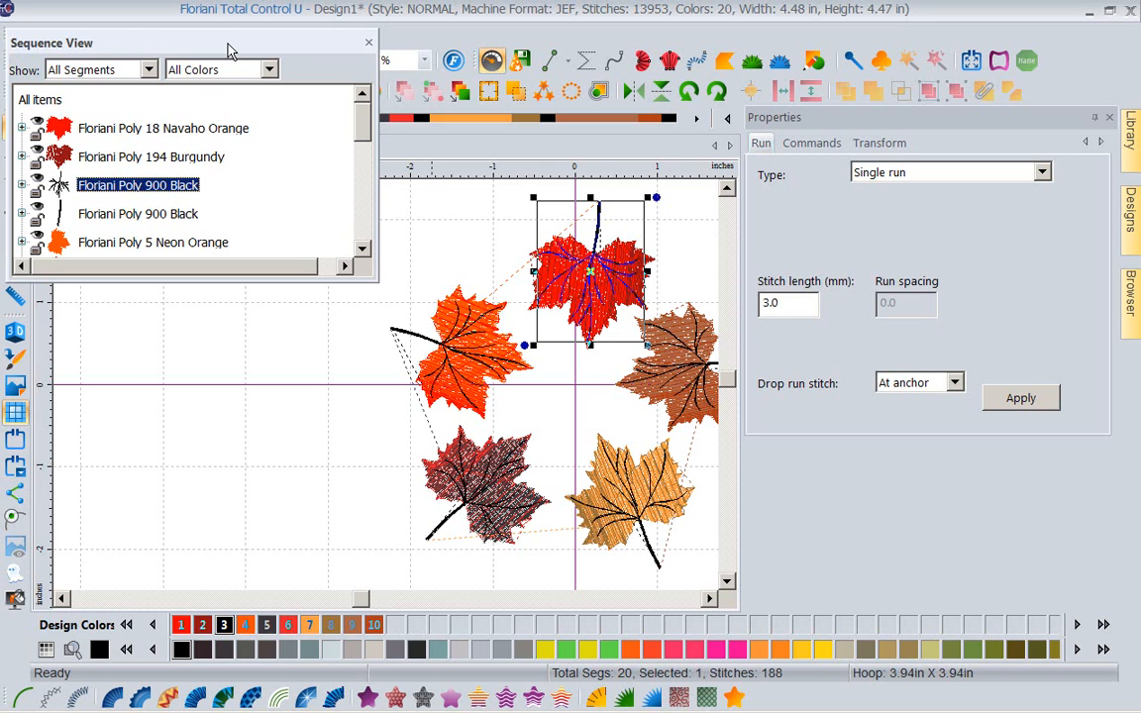
{"action": "mouse_move", "coordinate": [226, 50]}
{"action": "left_mouse_down"}
{"action": "mouse_move", "coordinate": [232, 223]}
{"action": "mouse_move", "coordinate": [447, 254]}
{"action": "mouse_move", "coordinate": [282, 89]}
{"action": "mouse_move", "coordinate": [205, 49]}
{"action": "left_mouse_up"}
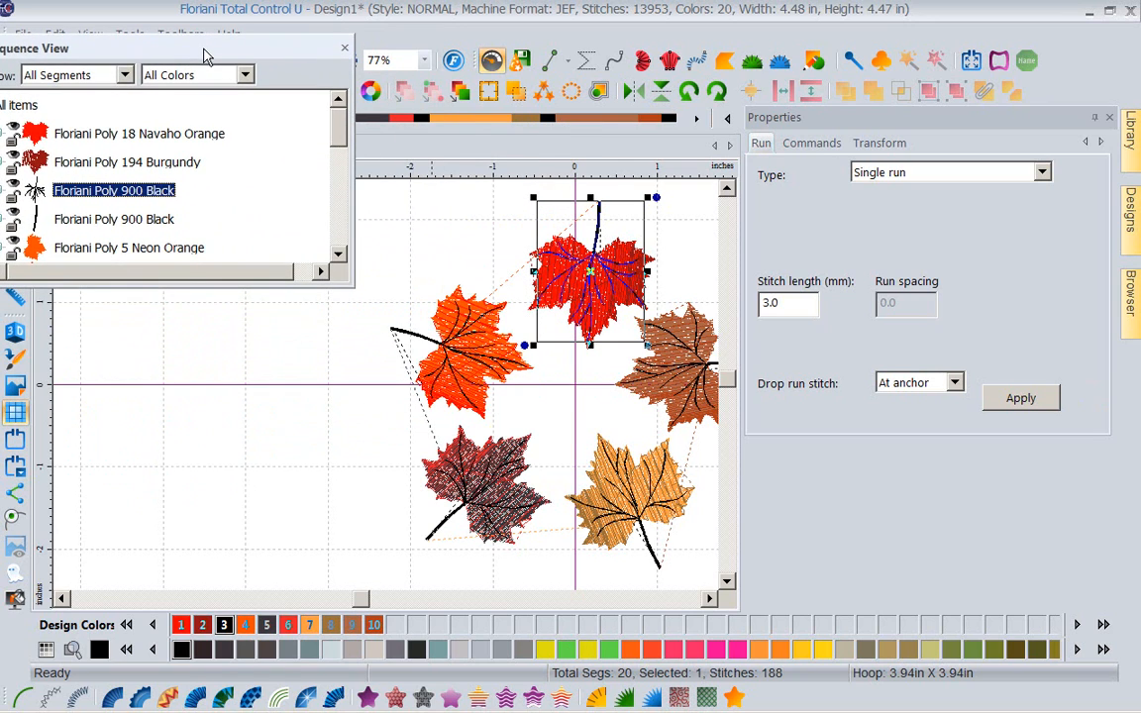
{"action": "double_click", "coordinate": [205, 54]}
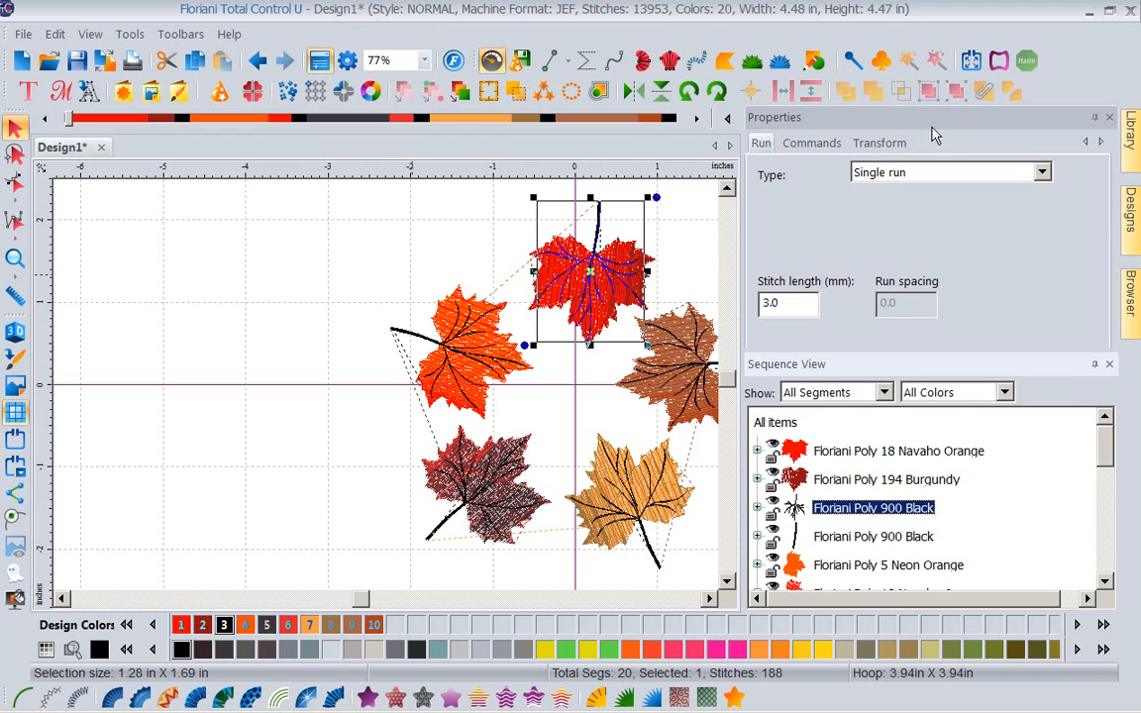
Undock the Sequence View again and move the floating window over the workspace beside the leaves
{"action": "double_click", "coordinate": [903, 373]}
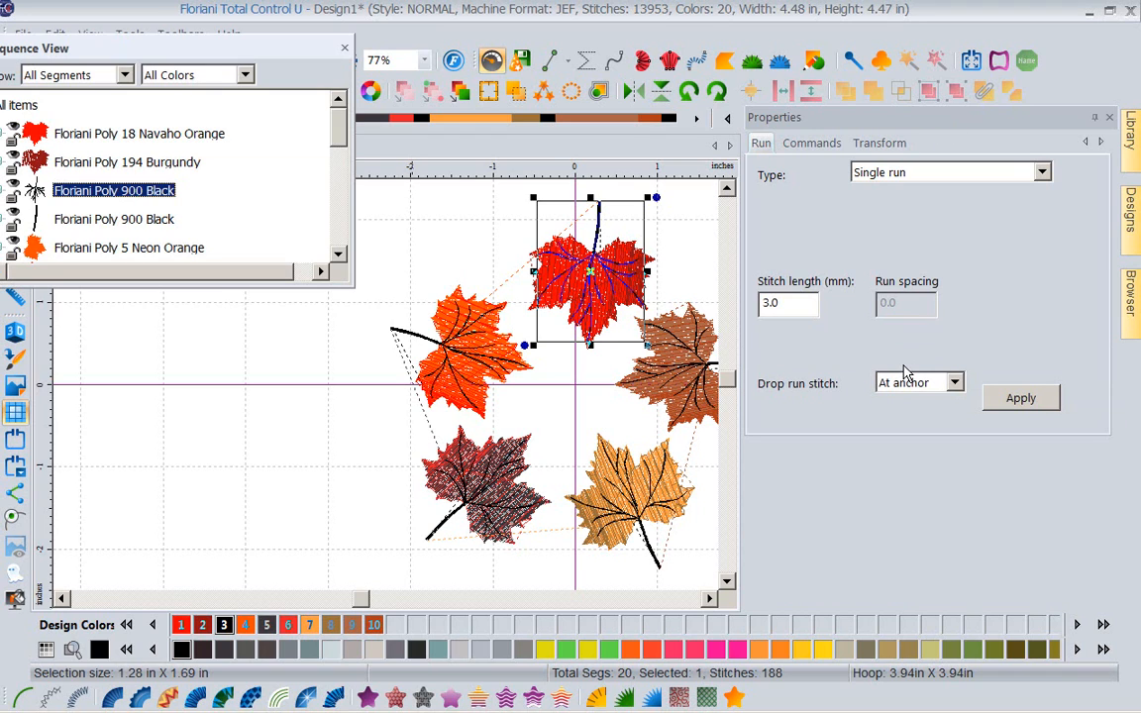
{"action": "left_click_drag", "start_coordinate": [241, 59], "coordinate": [288, 287]}
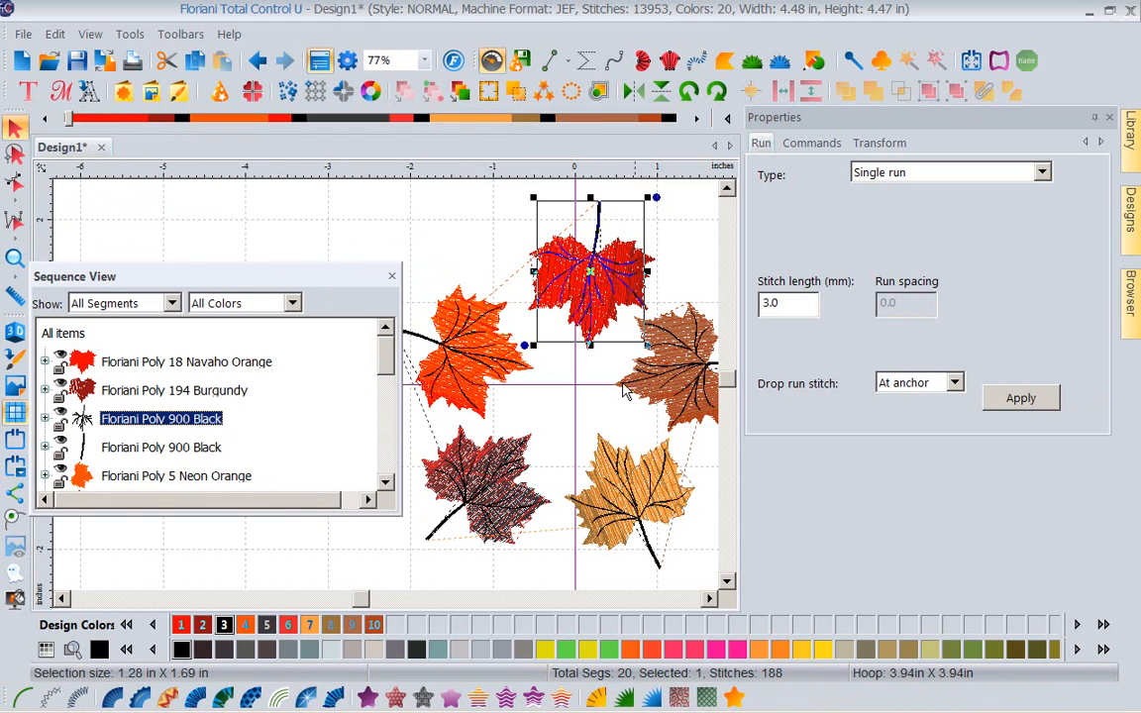
Dock the floating Sequence View back below Properties and bring the whole leaf wreath into the middle of the workspace
{"action": "double_click", "coordinate": [222, 284]}
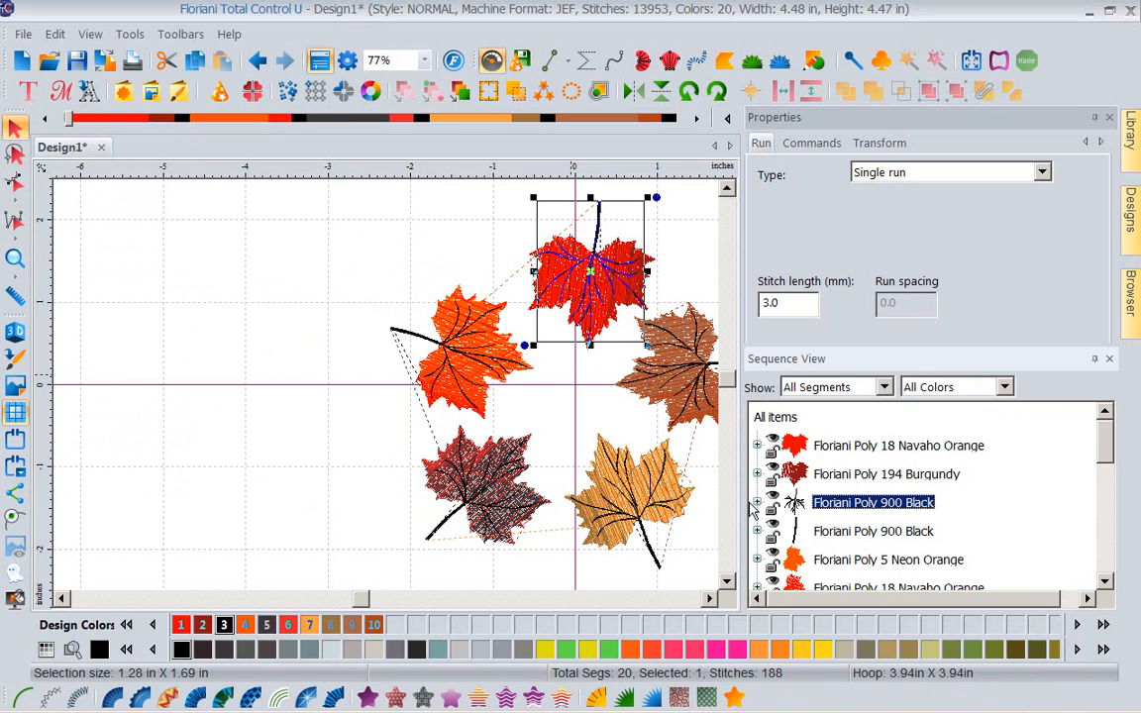
{"action": "left_click", "coordinate": [709, 600]}
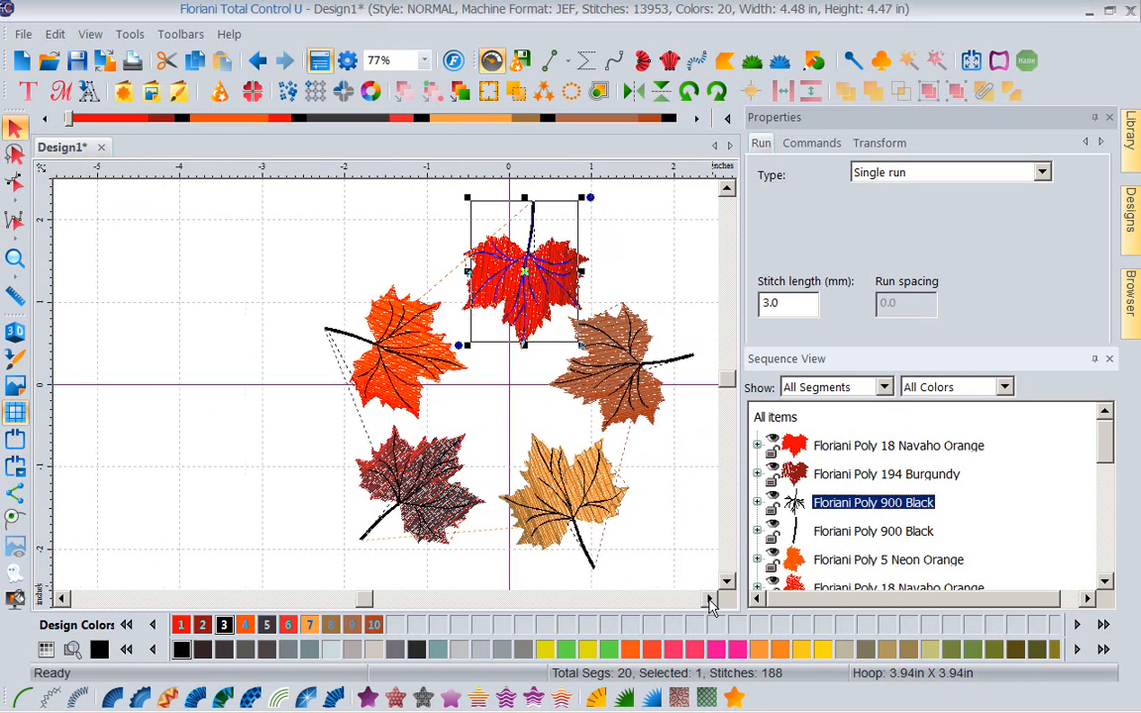
{"action": "left_click", "coordinate": [709, 600]}
{"action": "left_click", "coordinate": [709, 600]}
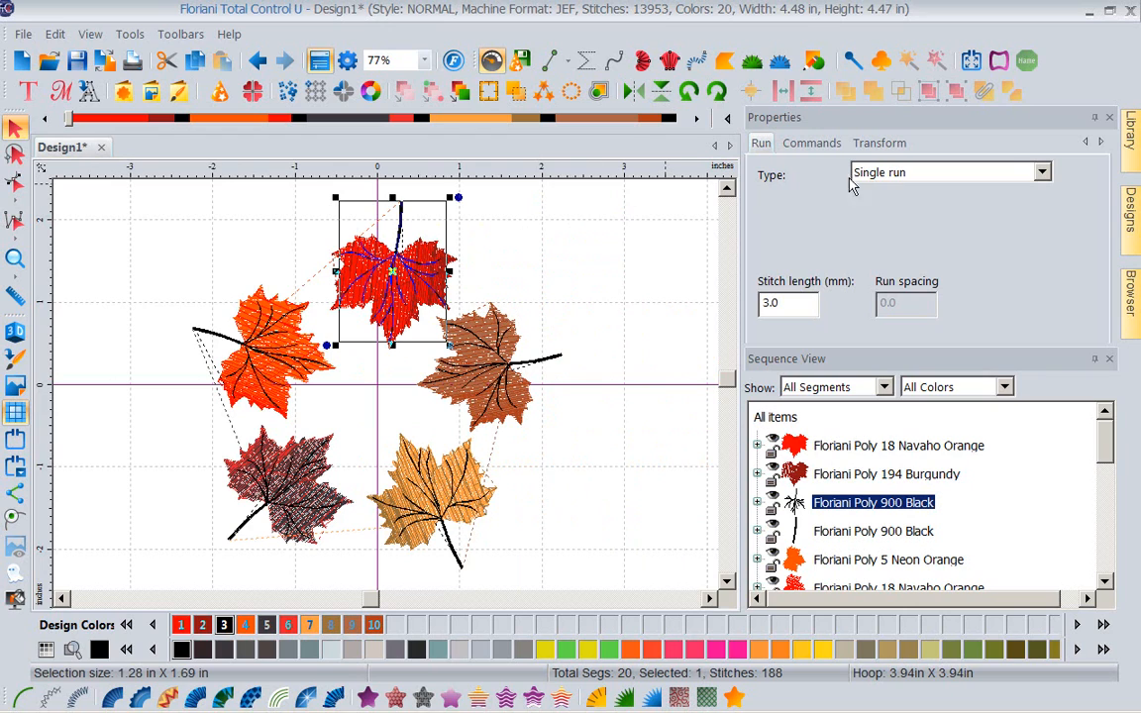
Close the Properties window, auto-hide the full-height Sequence View and pin it open again
{"action": "left_click", "coordinate": [1109, 119]}
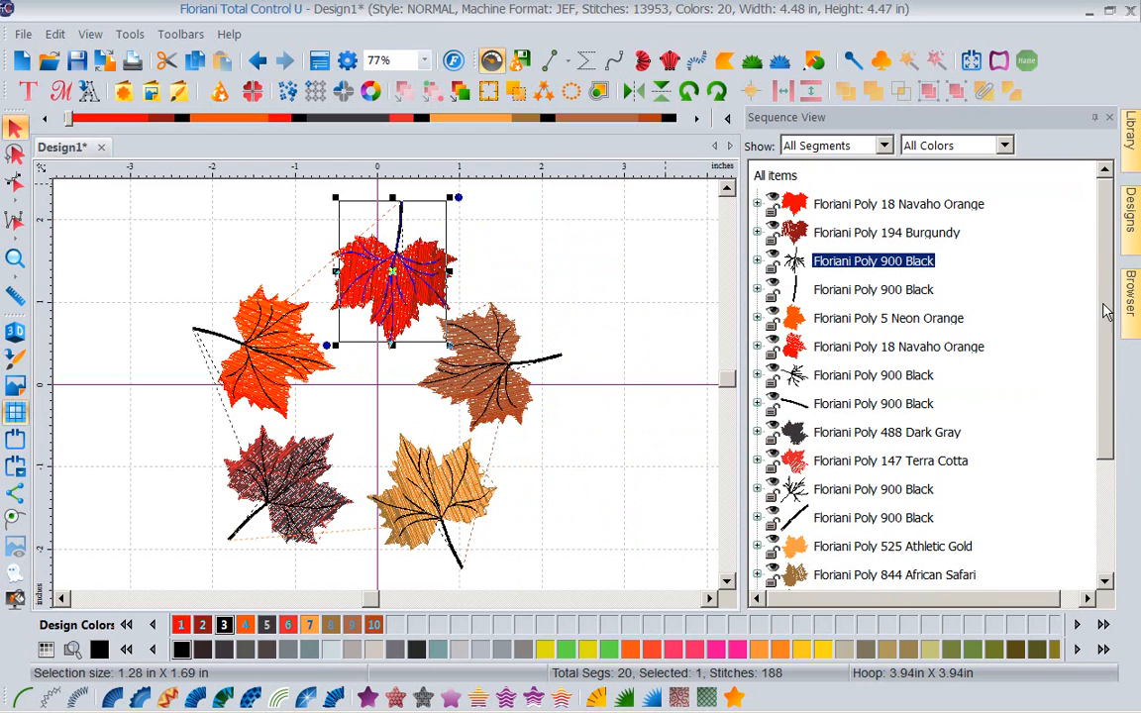
{"action": "left_click", "coordinate": [1095, 118]}
{"action": "mouse_move", "coordinate": [1125, 401]}
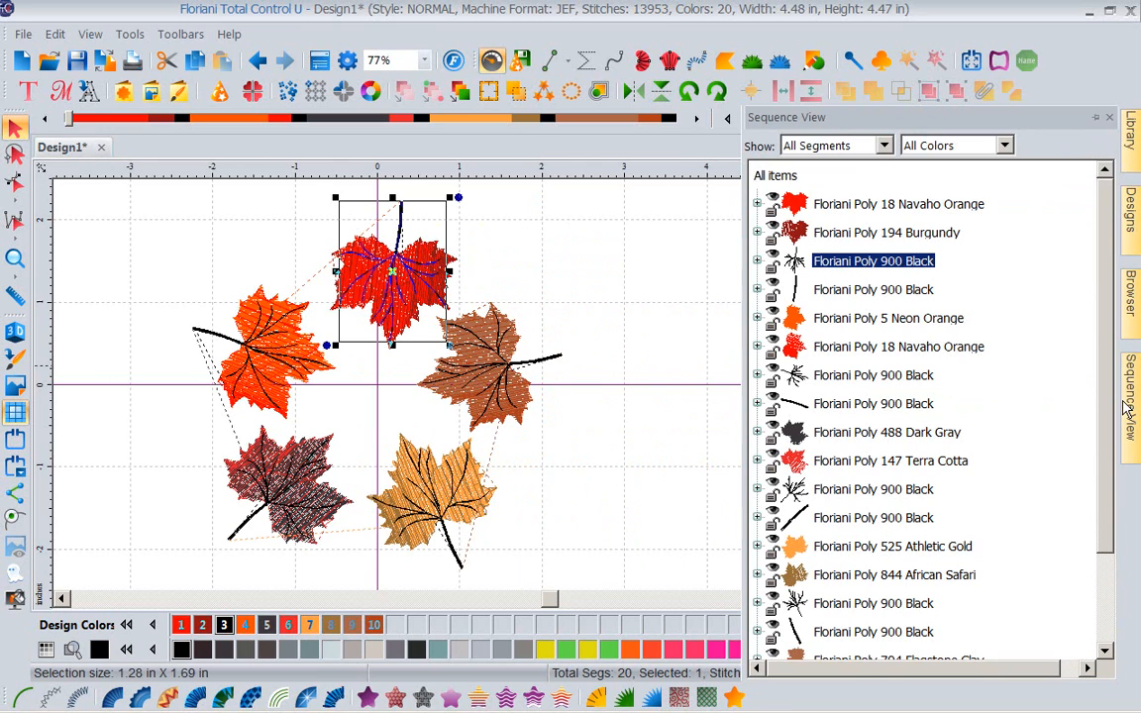
{"action": "left_click", "coordinate": [1095, 118]}
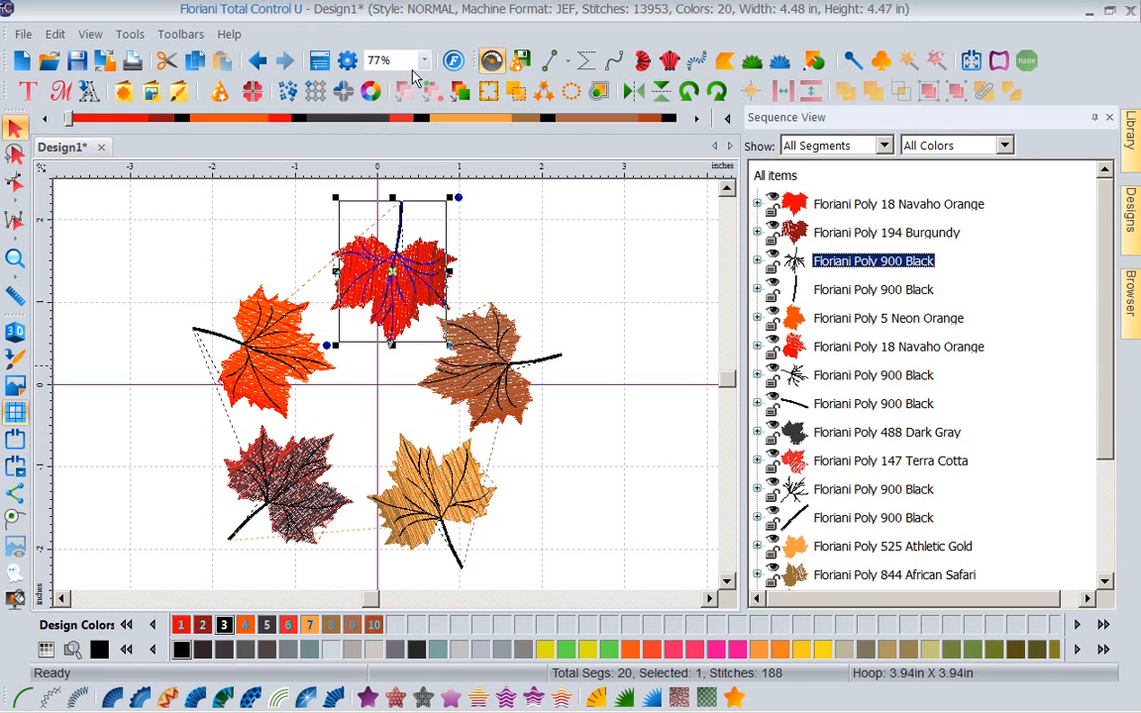
Reopen the Properties window and enlarge it by lowering its border with the Sequence View
{"action": "left_click", "coordinate": [320, 63]}
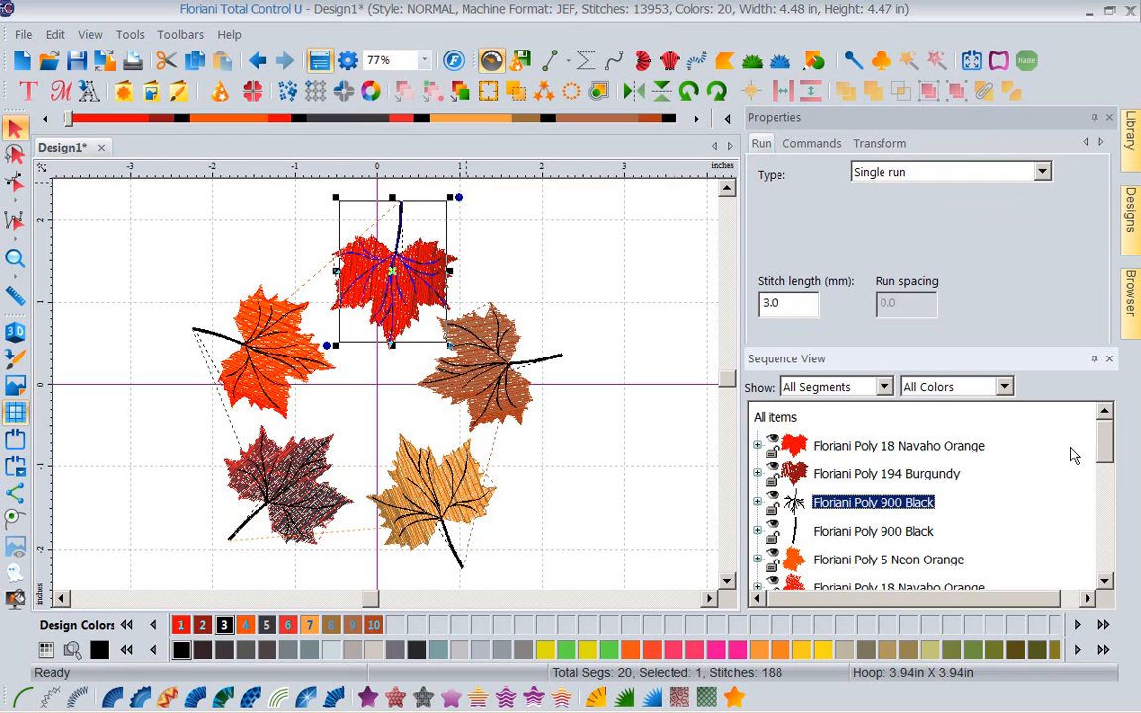
{"action": "left_click_drag", "start_coordinate": [1104, 508], "coordinate": [1107, 402]}
{"action": "left_click_drag", "start_coordinate": [967, 354], "coordinate": [971, 445]}
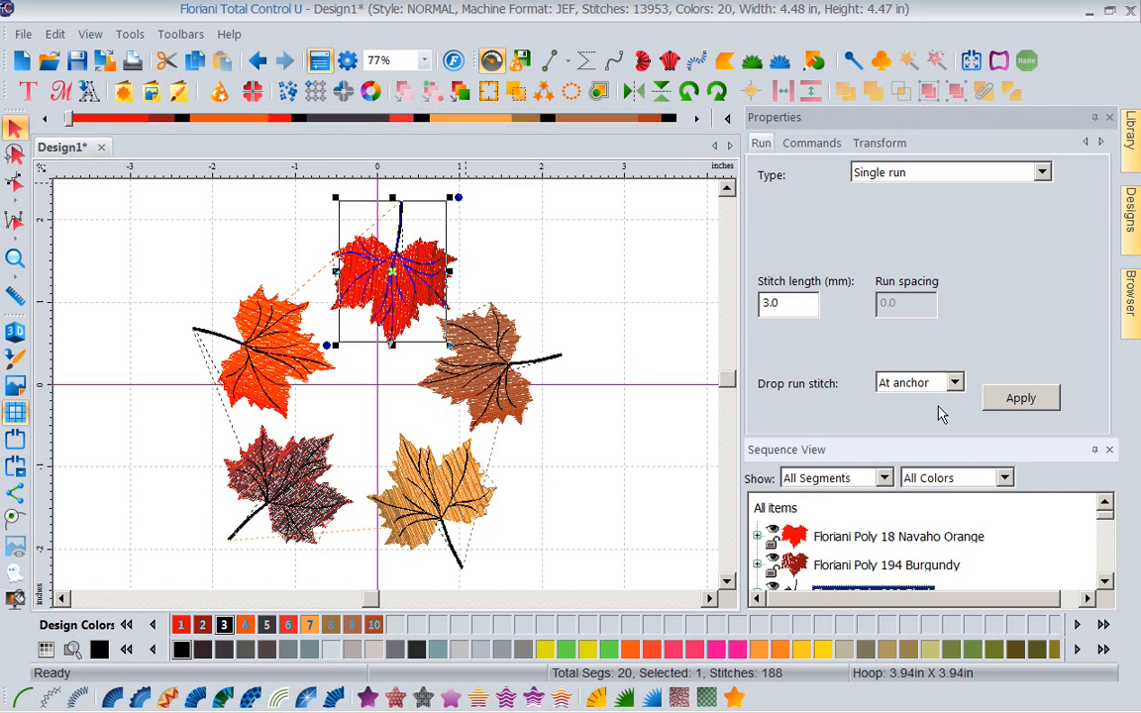
Look through the thread entries in the shortened Sequence View and expand 525 Athletic Gold to reveal its segment
{"action": "left_click", "coordinate": [1105, 583]}
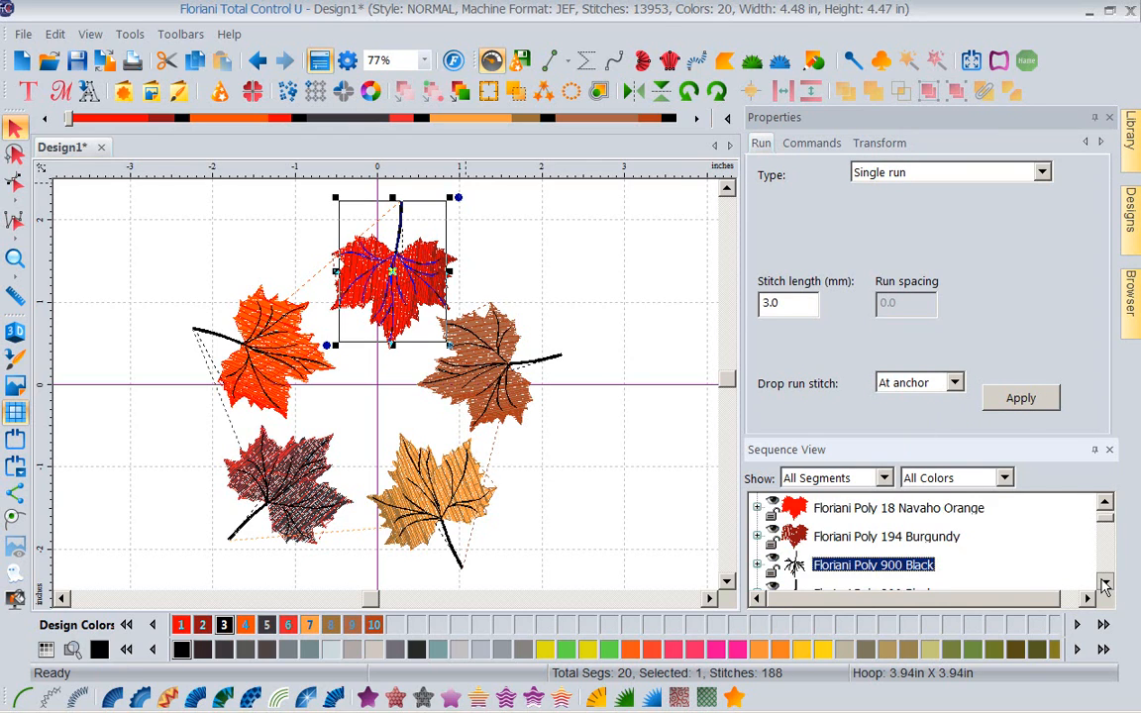
{"action": "left_click", "coordinate": [1104, 582]}
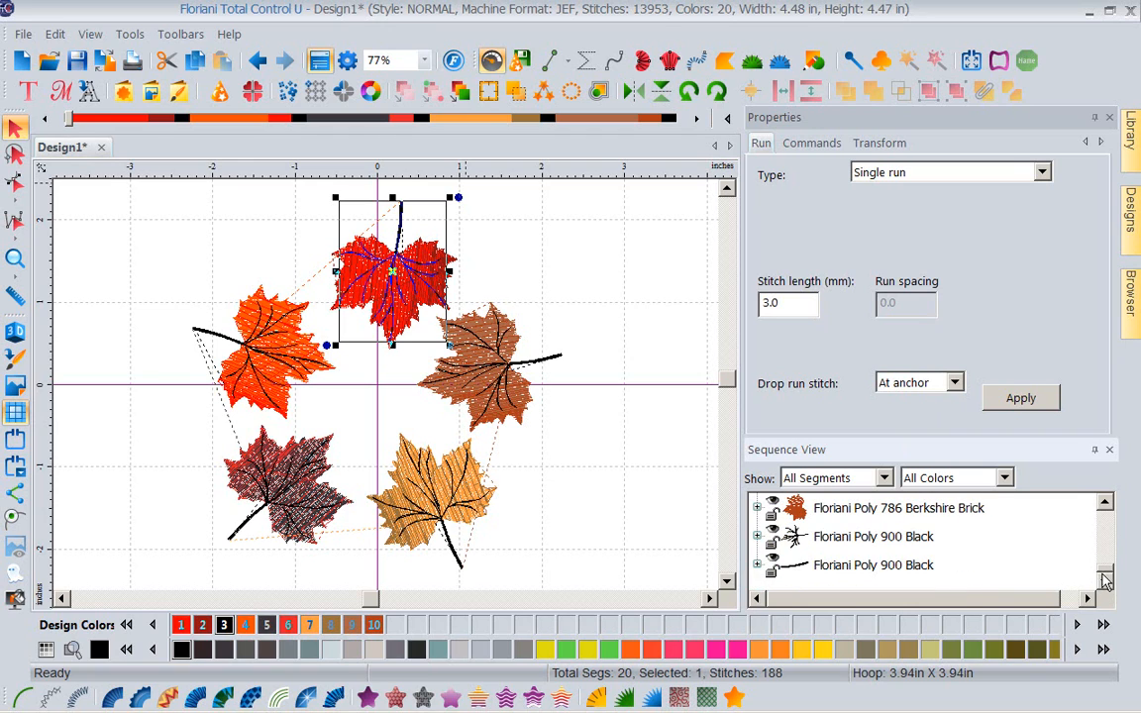
{"action": "left_click", "coordinate": [1104, 505]}
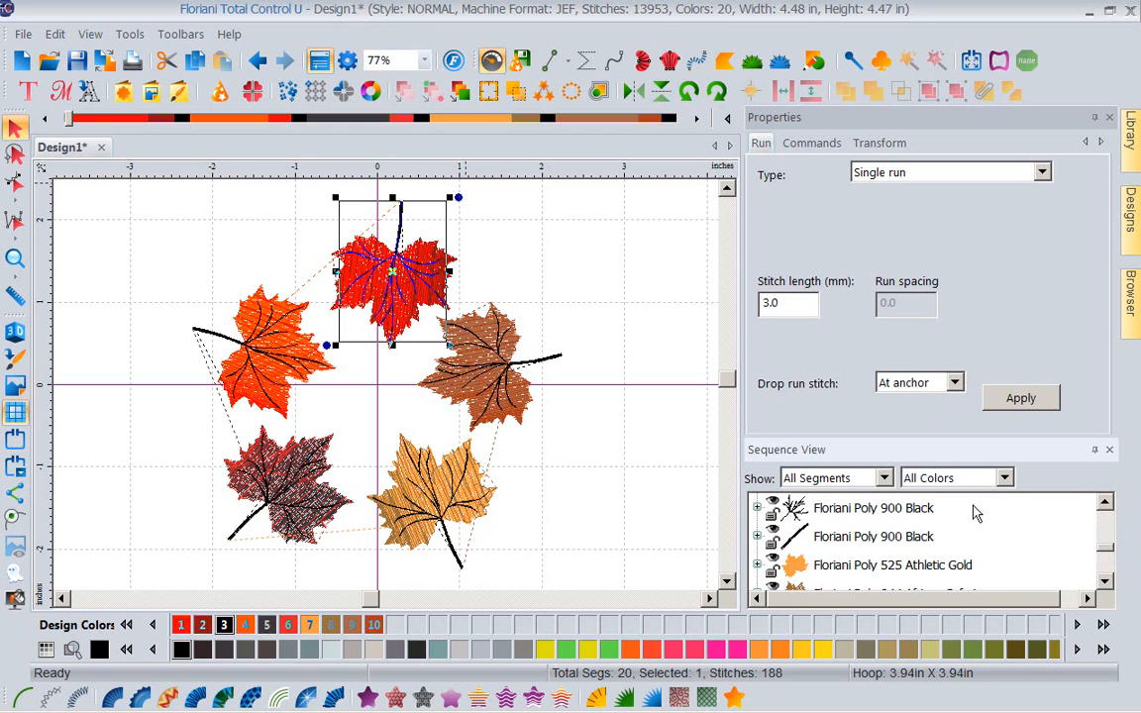
{"action": "left_click", "coordinate": [758, 564]}
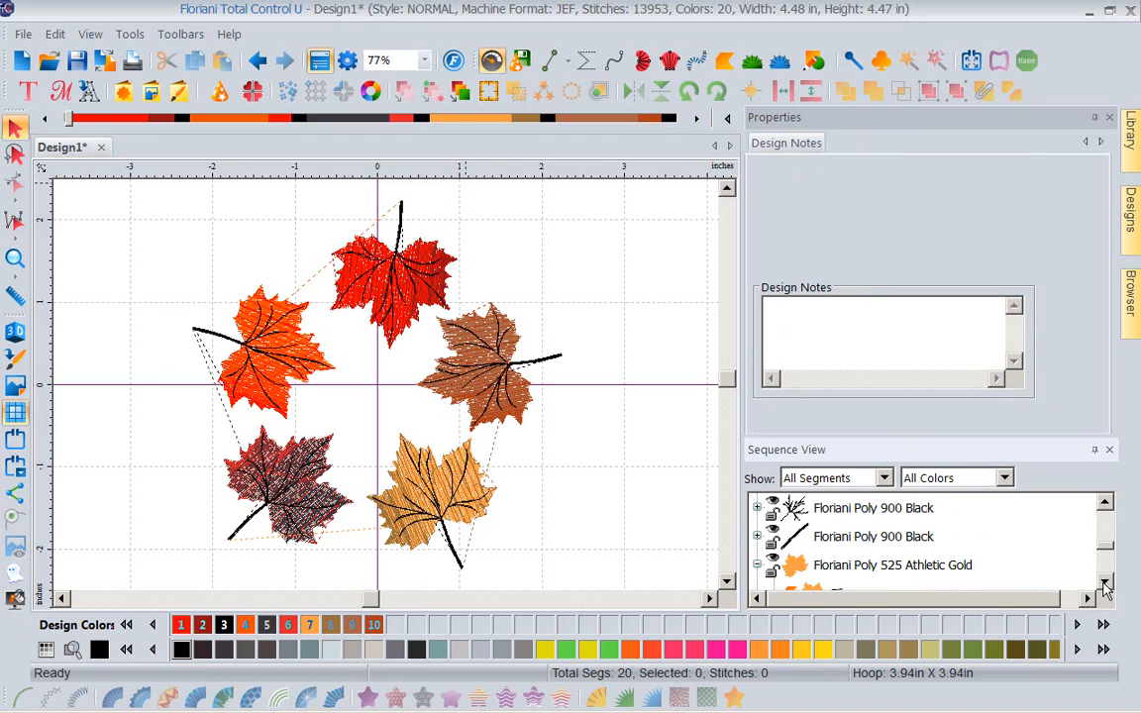
{"action": "left_click", "coordinate": [1105, 582]}
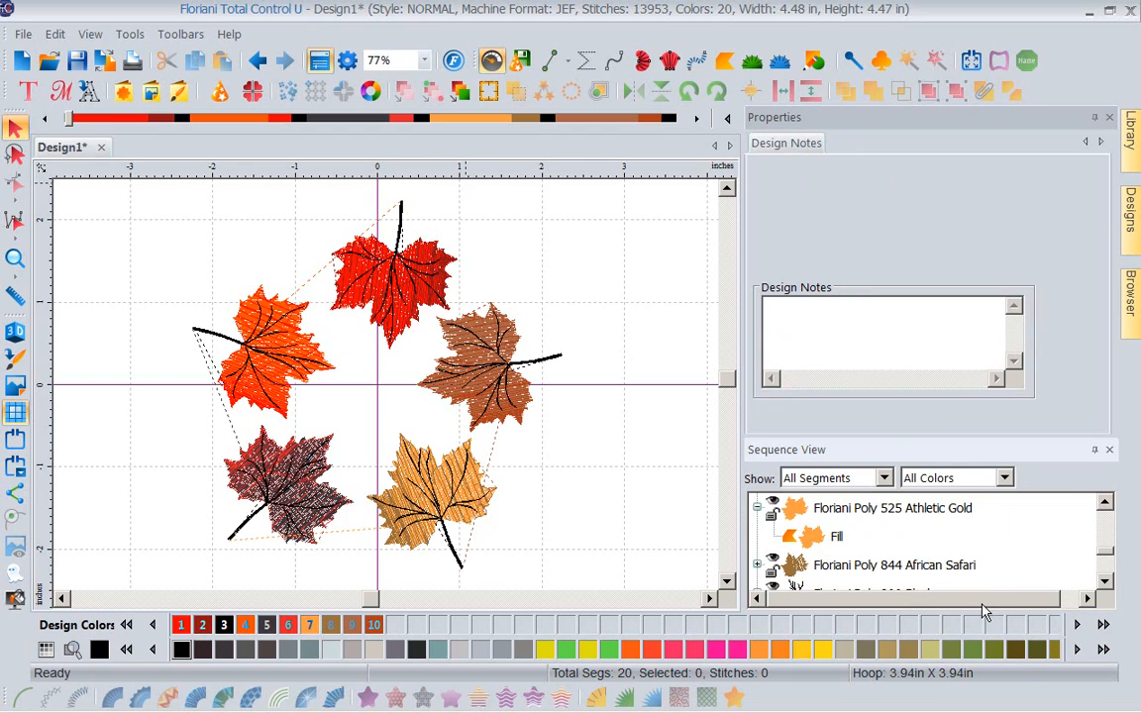
Close Properties to give the Sequence View full height, and expand 194 Burgundy and the first 900 Black to examine their segments
{"action": "left_click", "coordinate": [1109, 120]}
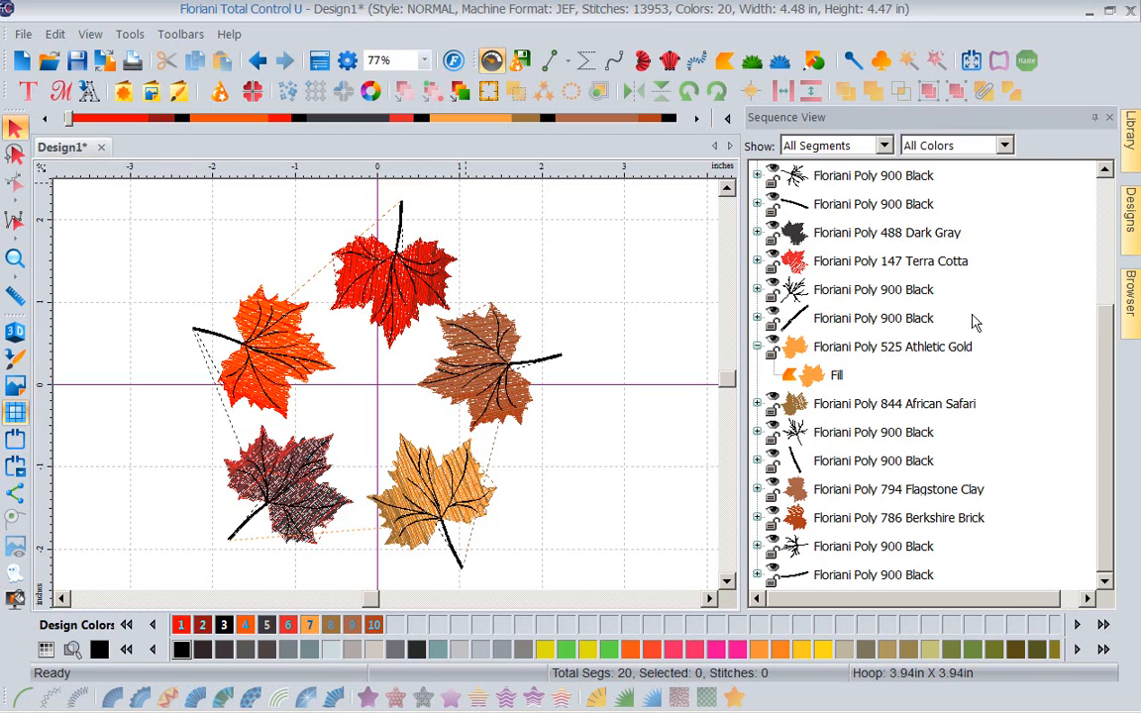
{"action": "scroll", "coordinate": [1110, 364], "scroll_direction": "up", "scroll_amount": 3}
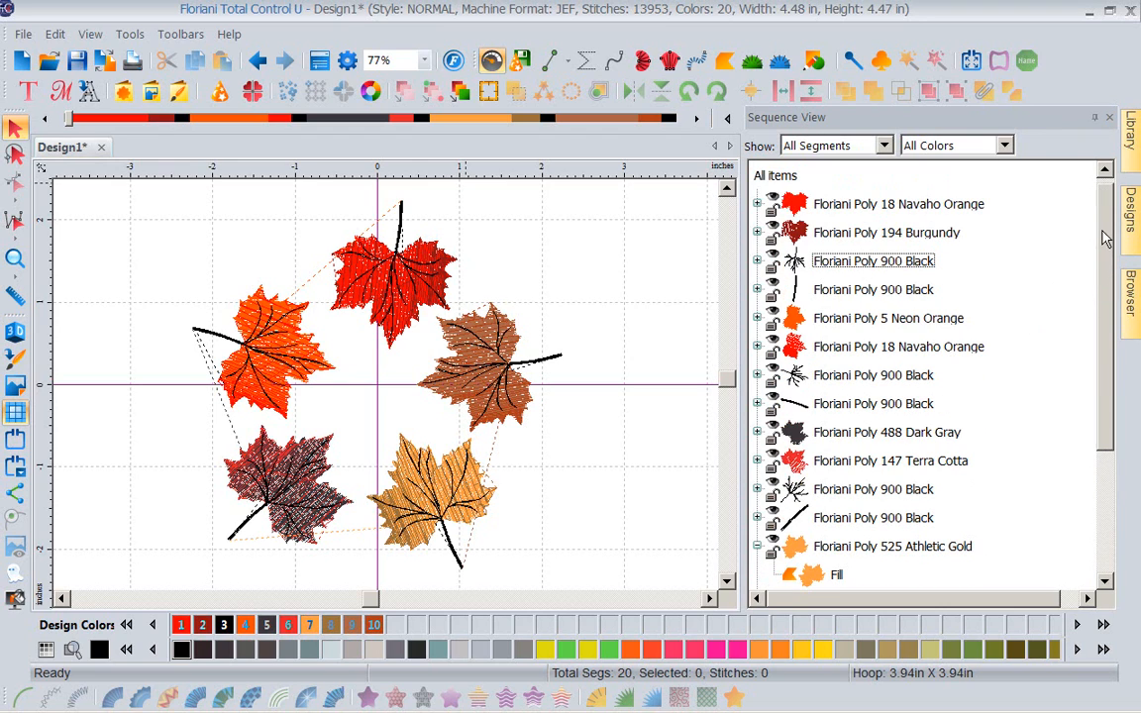
{"action": "left_click", "coordinate": [757, 233]}
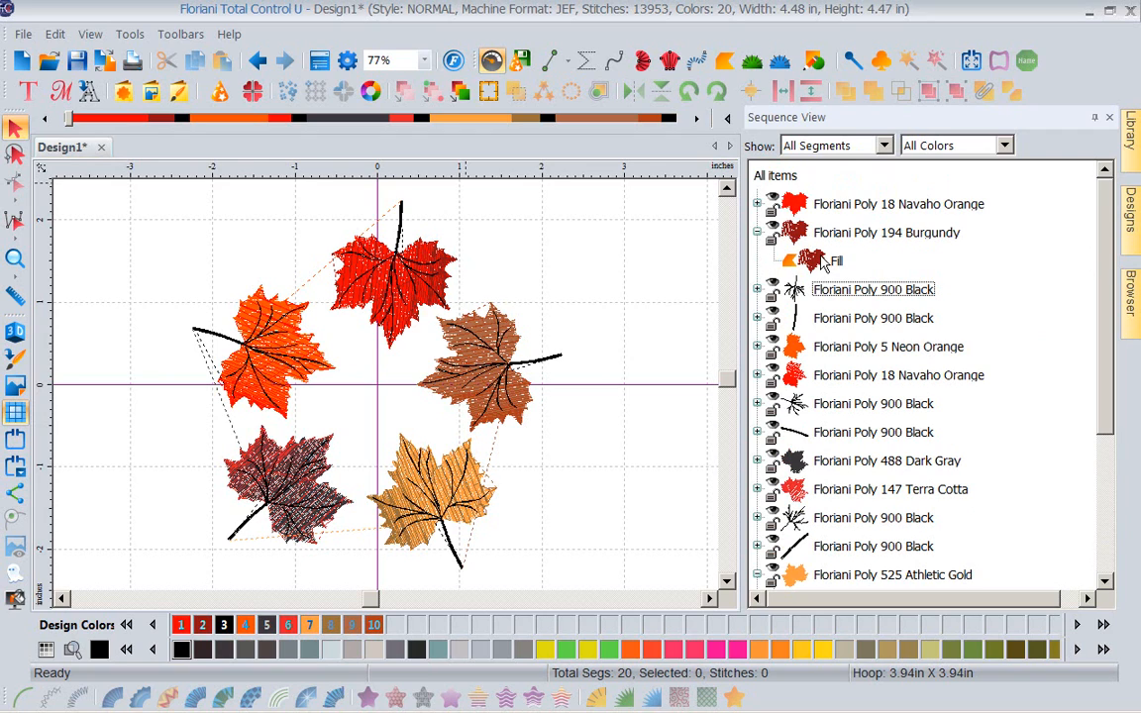
{"action": "left_click", "coordinate": [758, 290]}
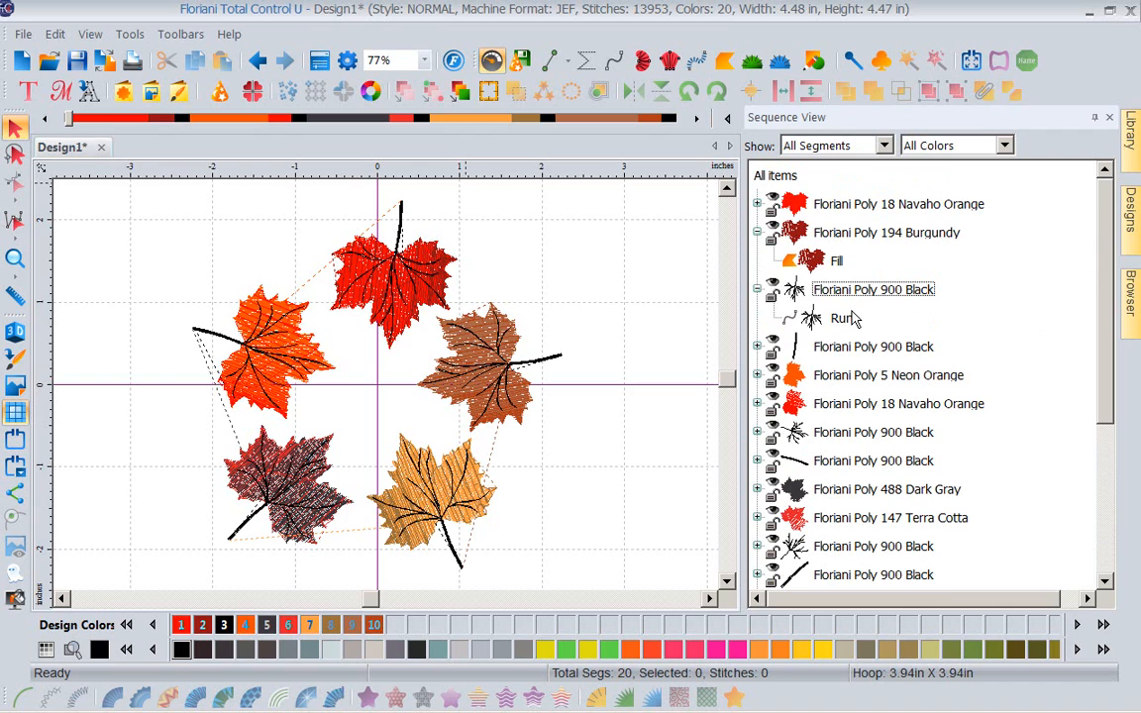
{"action": "scroll", "coordinate": [1095, 473], "scroll_direction": "down", "scroll_amount": 3}
{"action": "scroll", "coordinate": [1094, 474], "scroll_direction": "up", "scroll_amount": 3}
Reopen and enlarge Properties, and select the Fill segment under the first 18 Navaho Orange entry to examine its settings
{"action": "left_click", "coordinate": [319, 62]}
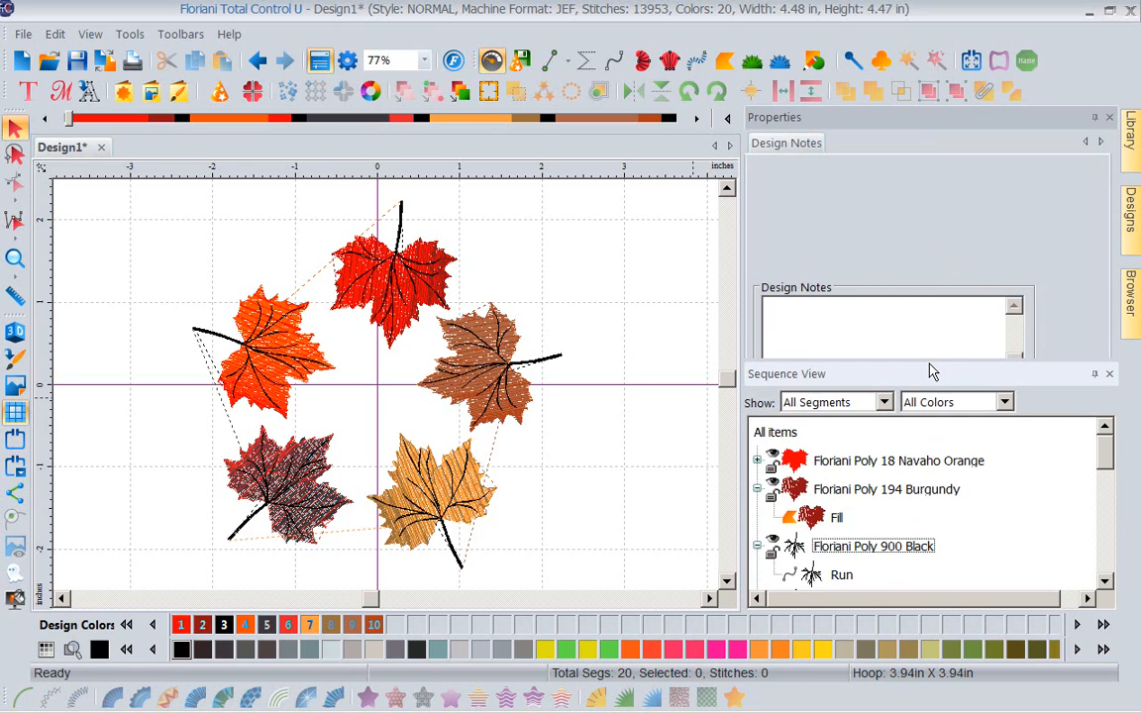
{"action": "left_click_drag", "start_coordinate": [928, 357], "coordinate": [980, 475]}
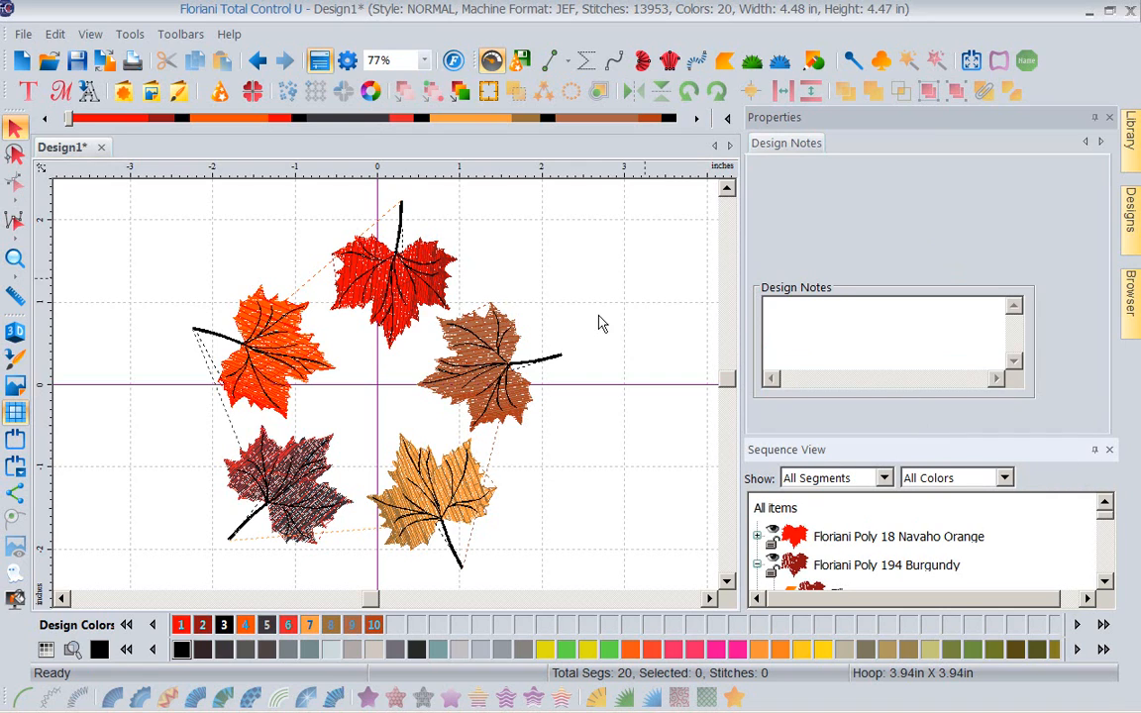
{"action": "left_click", "coordinate": [758, 537]}
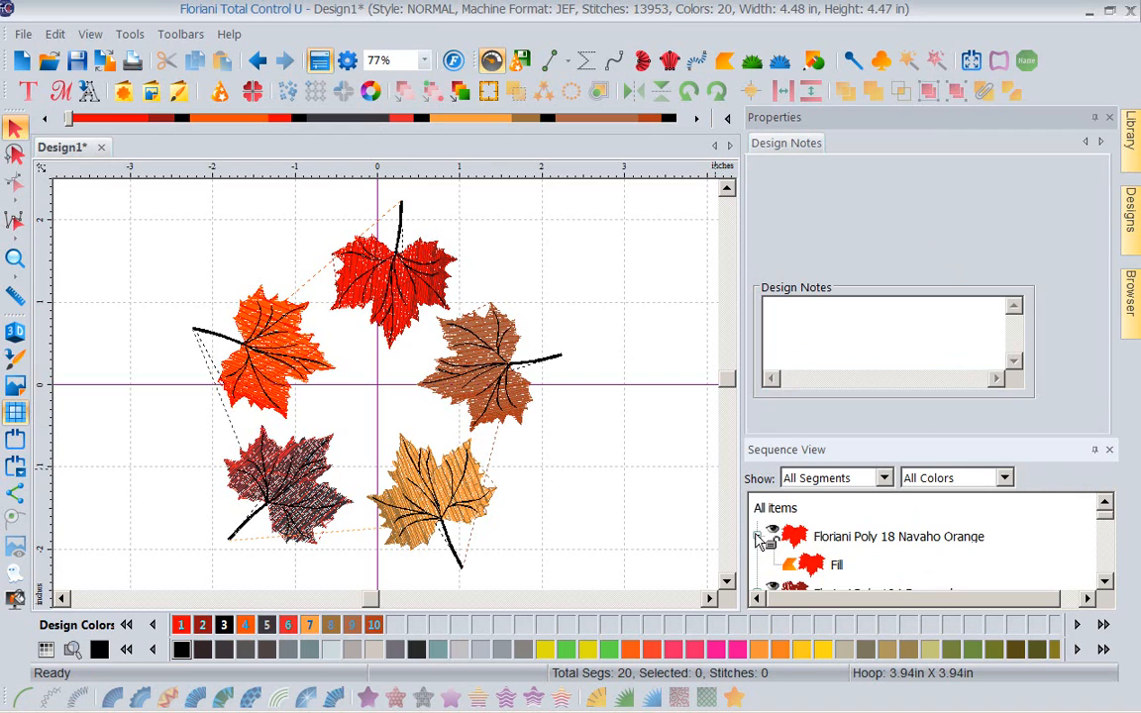
{"action": "left_click", "coordinate": [822, 564]}
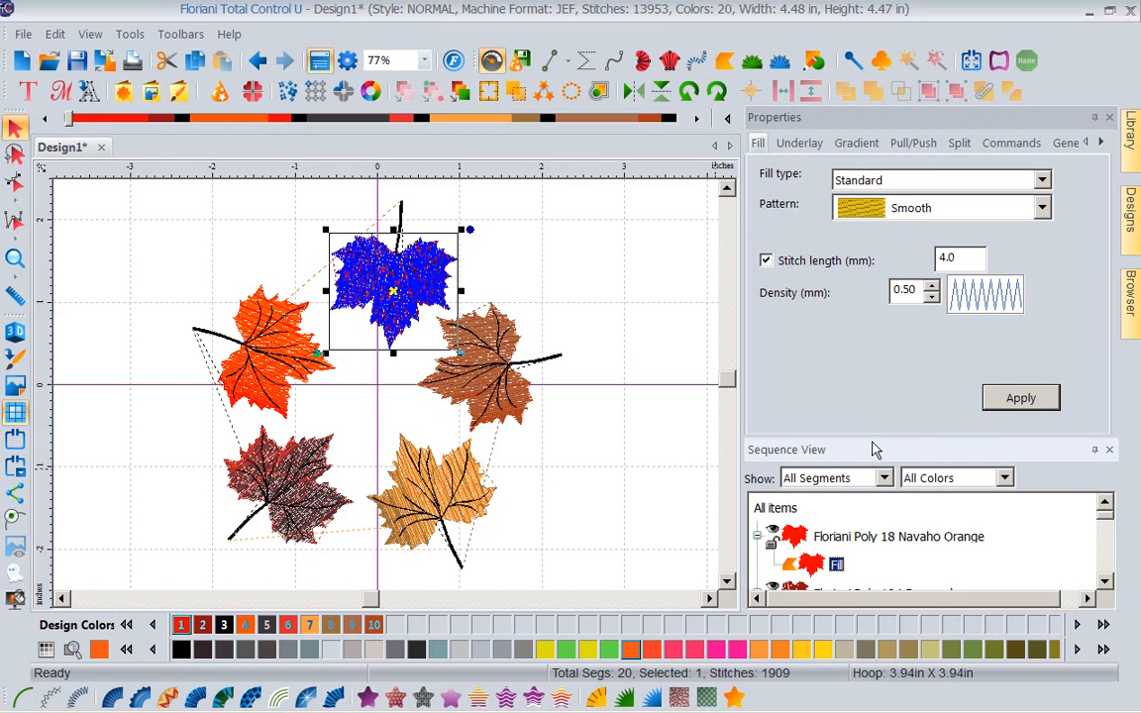
Close Properties and collapse the first Navaho Orange, Burgundy and Black entries in the Sequence View
{"action": "left_click", "coordinate": [1109, 118]}
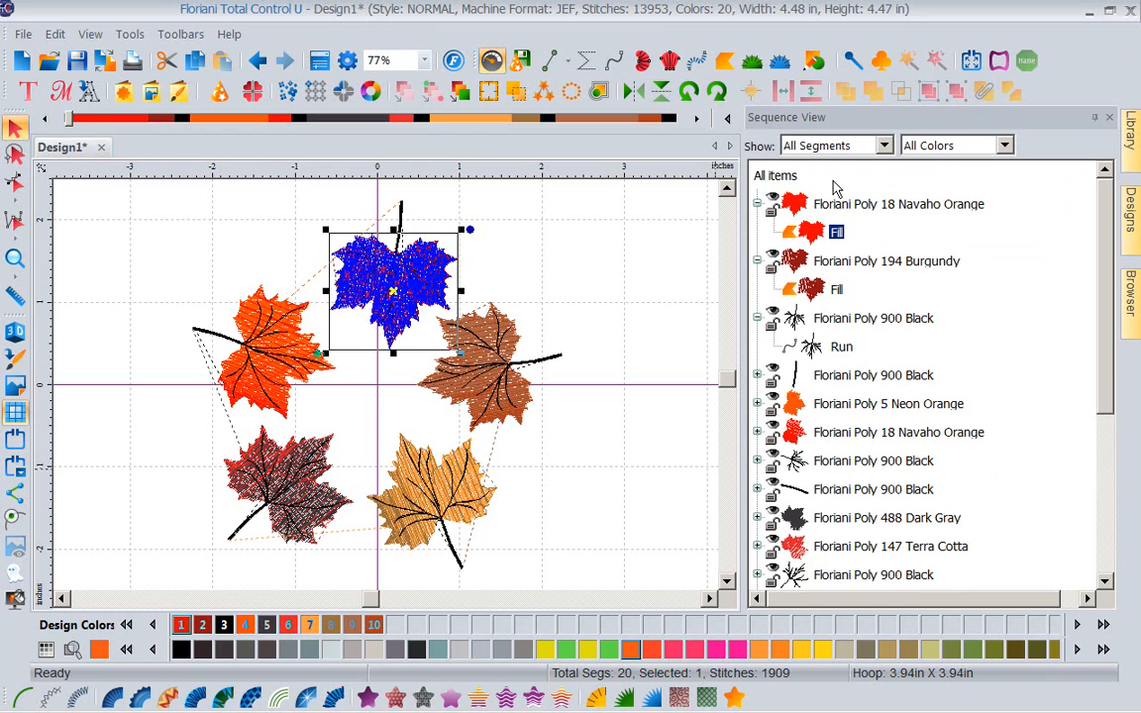
{"action": "left_click", "coordinate": [758, 204]}
{"action": "left_click", "coordinate": [758, 234]}
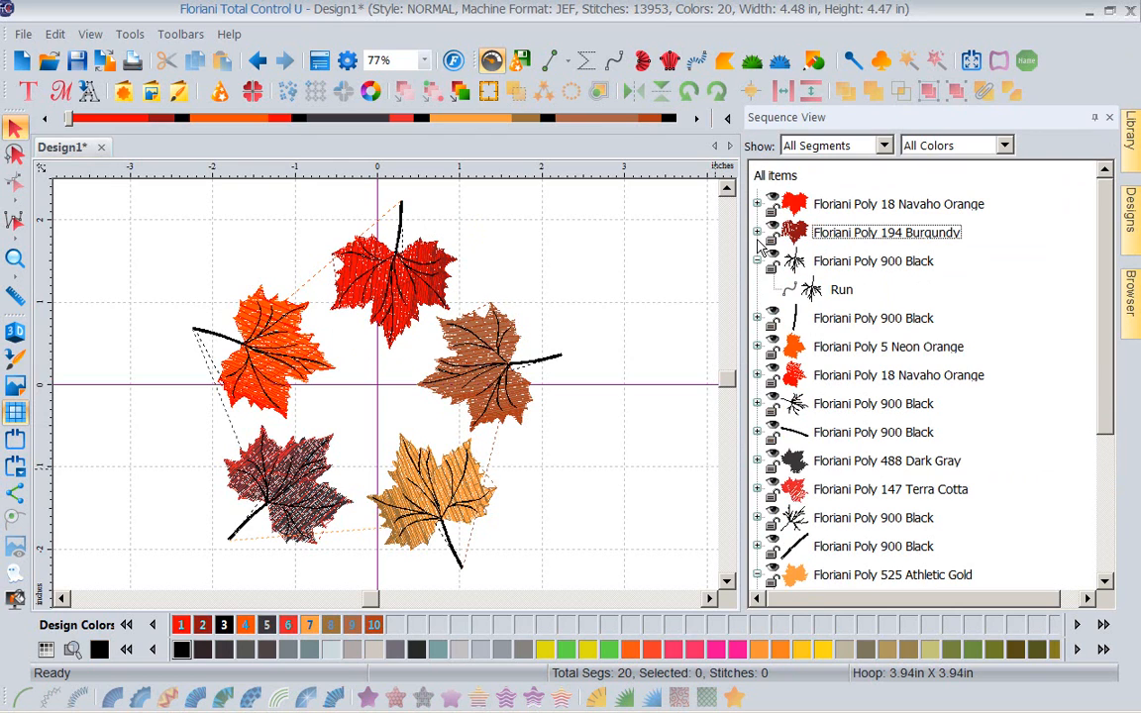
{"action": "left_click", "coordinate": [758, 260]}
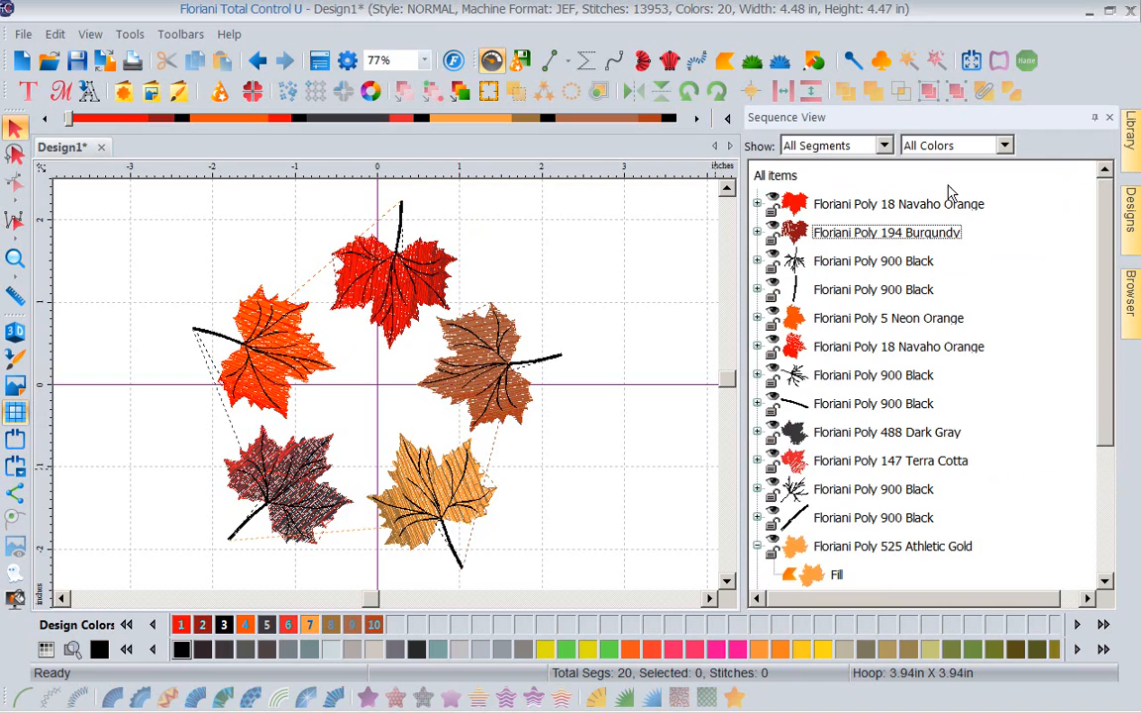
Filter the Sequence View to 194 Burgundy and recolor that leaf segment with the Floriani Poly Harvest (565) thread
{"action": "left_click", "coordinate": [1006, 147]}
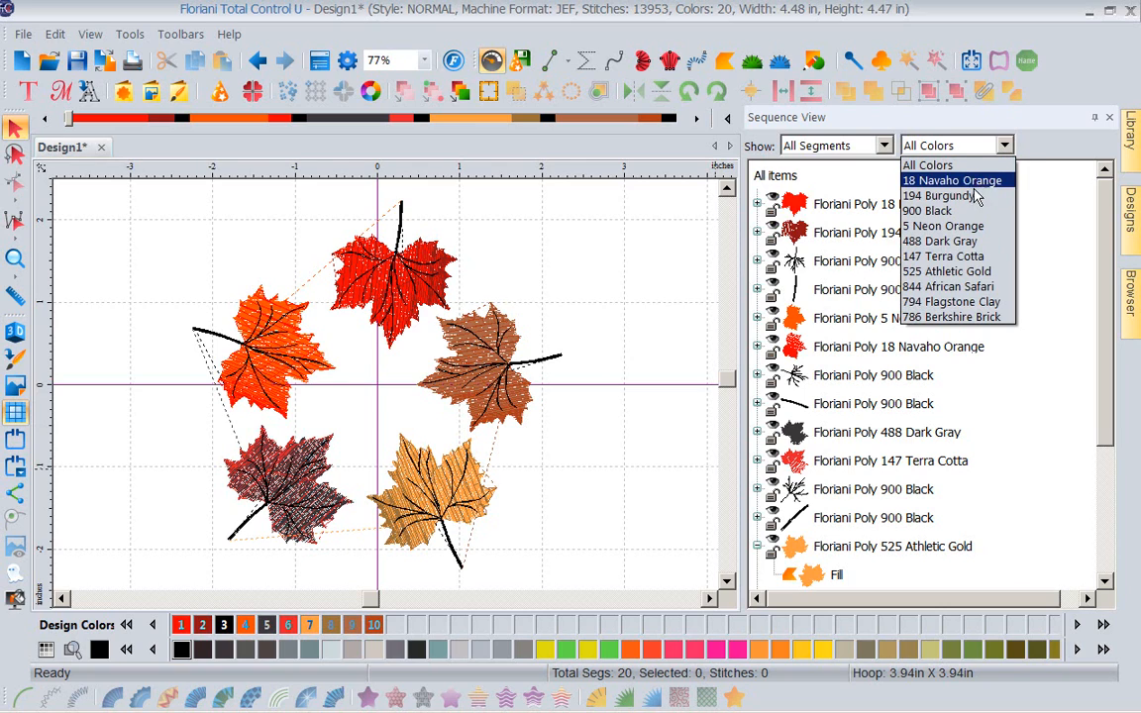
{"action": "left_click", "coordinate": [976, 198]}
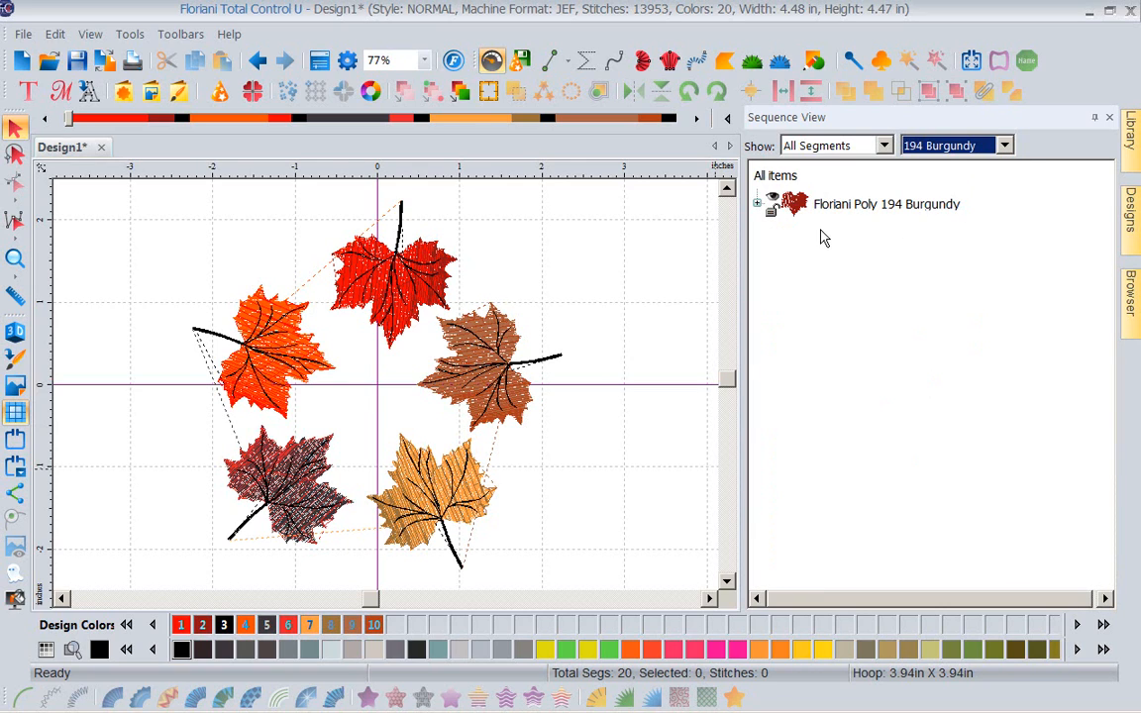
{"action": "left_click", "coordinate": [857, 214]}
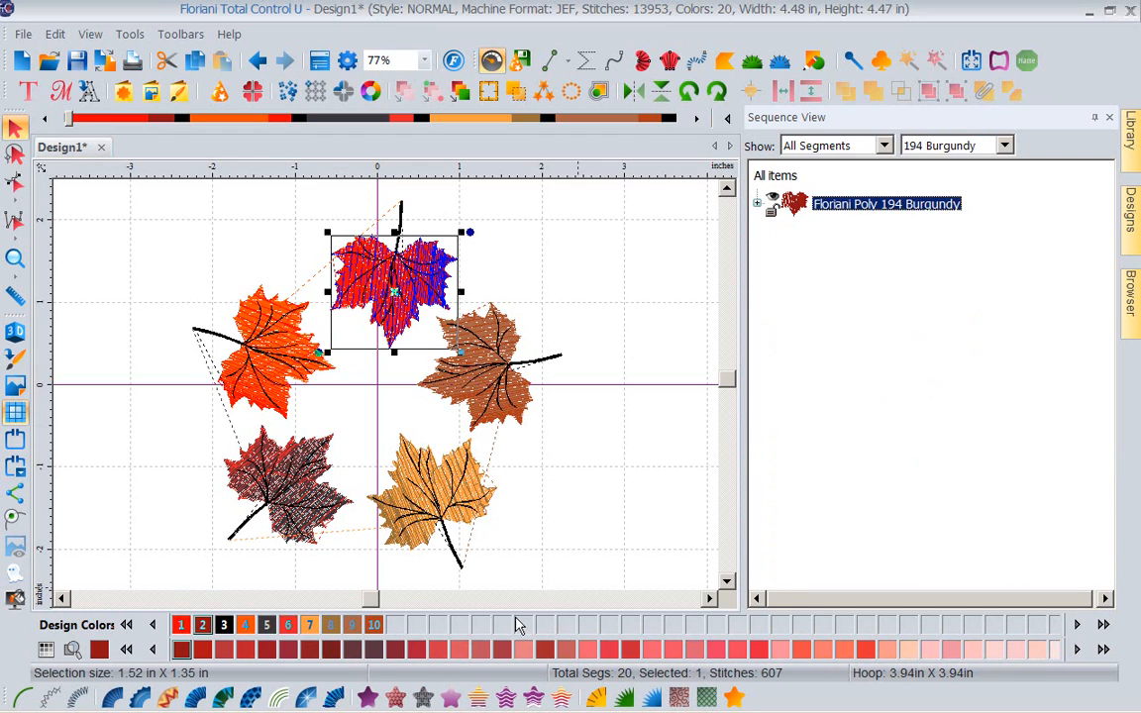
{"action": "left_click", "coordinate": [126, 649]}
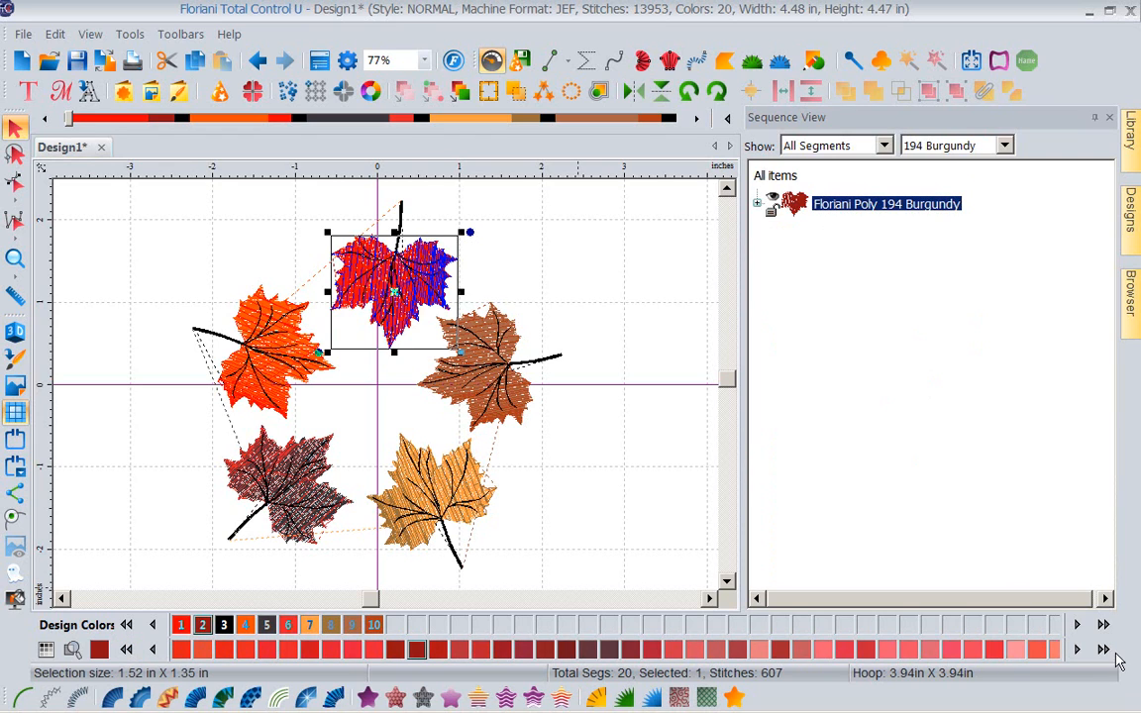
{"action": "left_click", "coordinate": [1102, 649]}
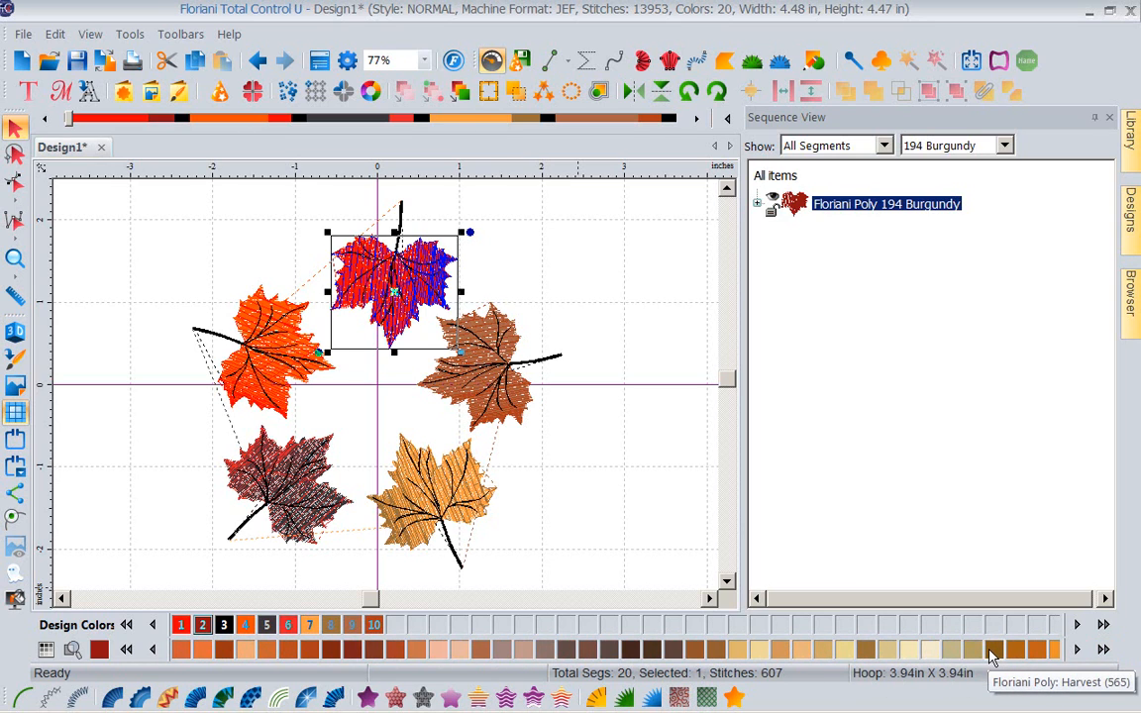
{"action": "left_click", "coordinate": [993, 652]}
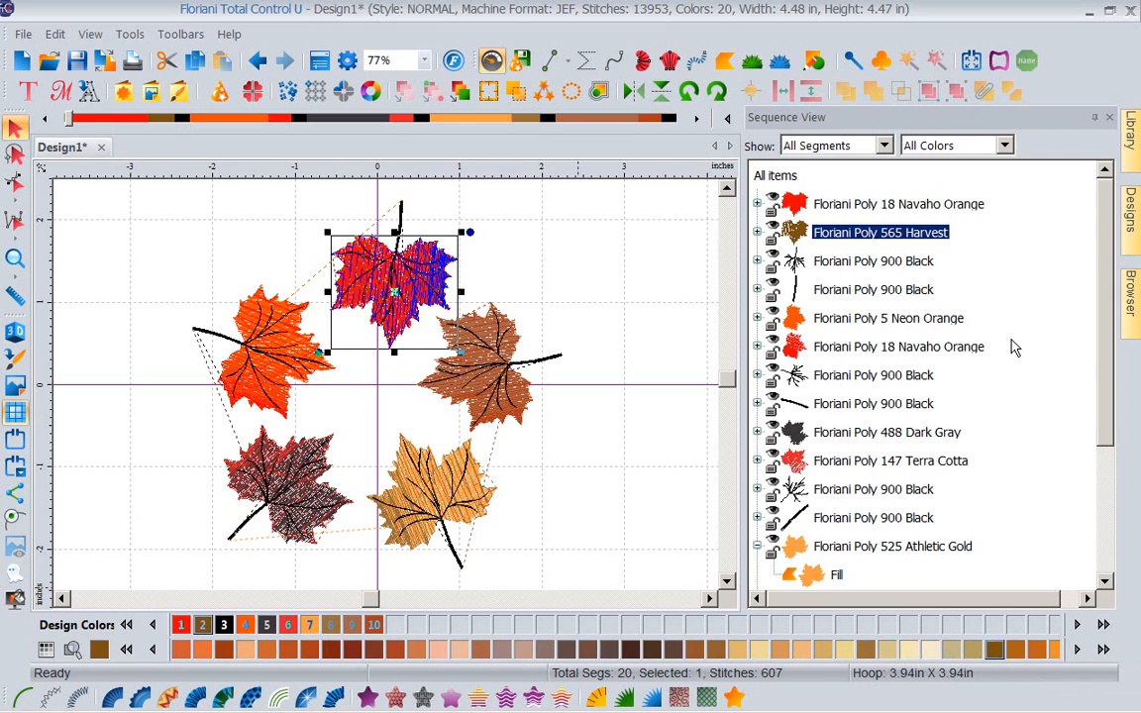
Filter the Sequence View to 844 African Safari to view its segment, and restore the filter to All Colors
{"action": "left_click", "coordinate": [1005, 145]}
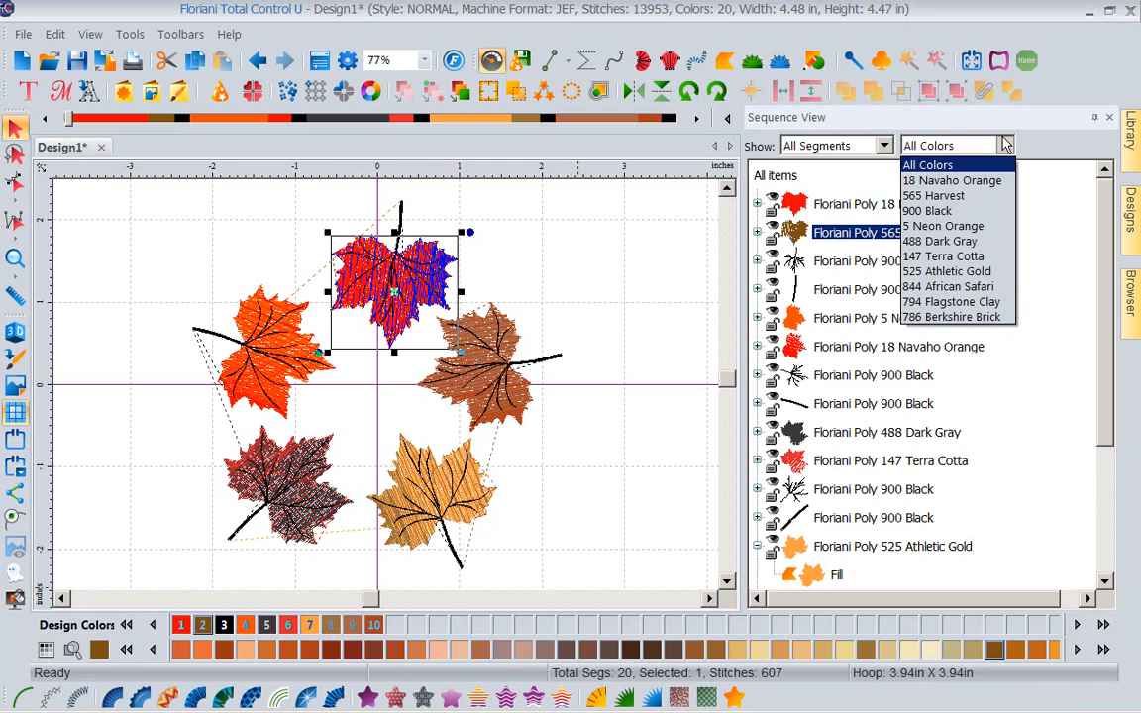
{"action": "left_click", "coordinate": [940, 287]}
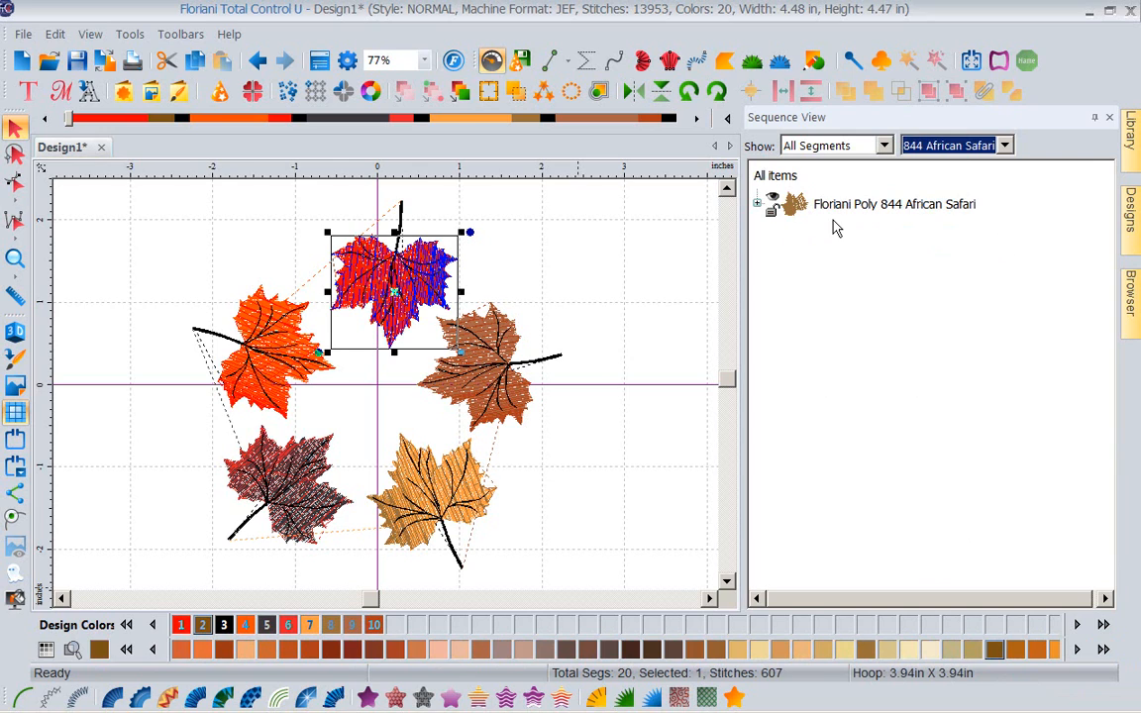
{"action": "left_click", "coordinate": [1006, 146]}
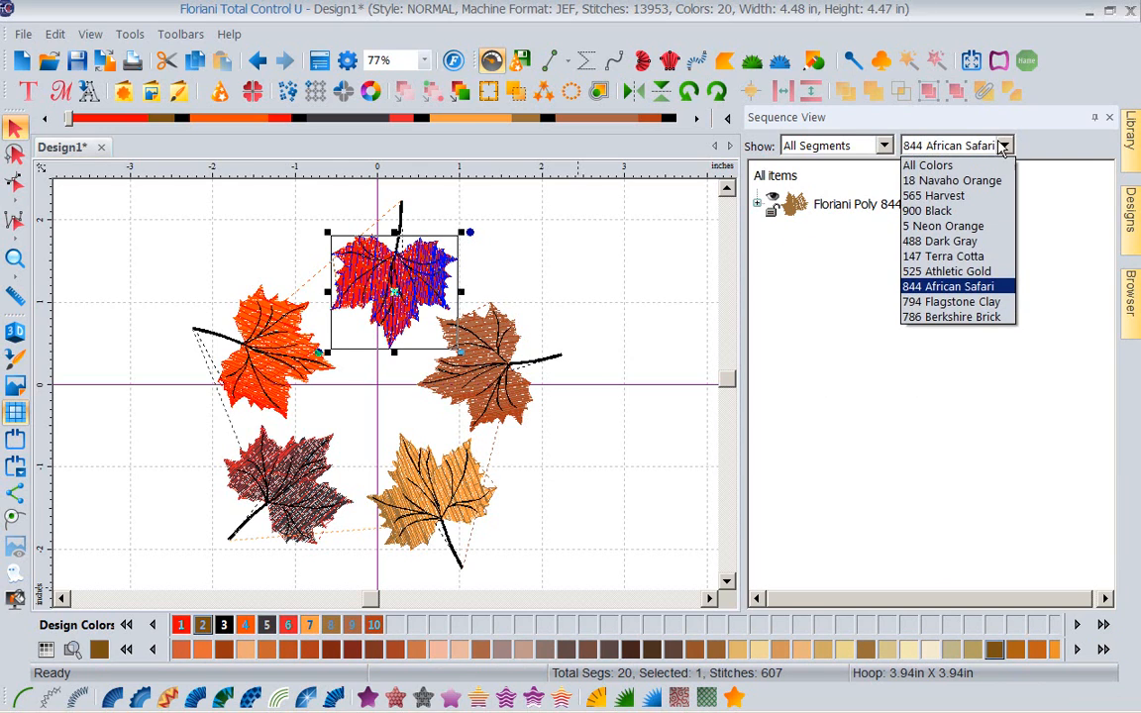
{"action": "left_click", "coordinate": [949, 167]}
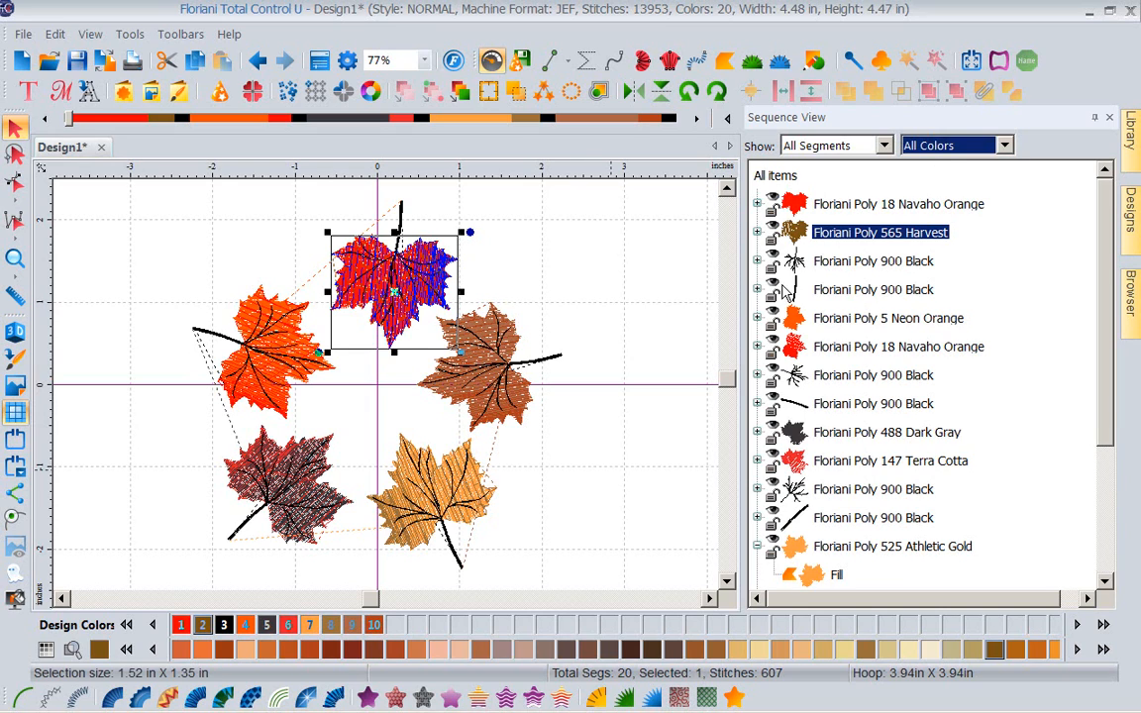
Expand the 565 Harvest entry and the two 900 Black entries below it in the Sequence View to examine their segment types
{"action": "left_click", "coordinate": [886, 147]}
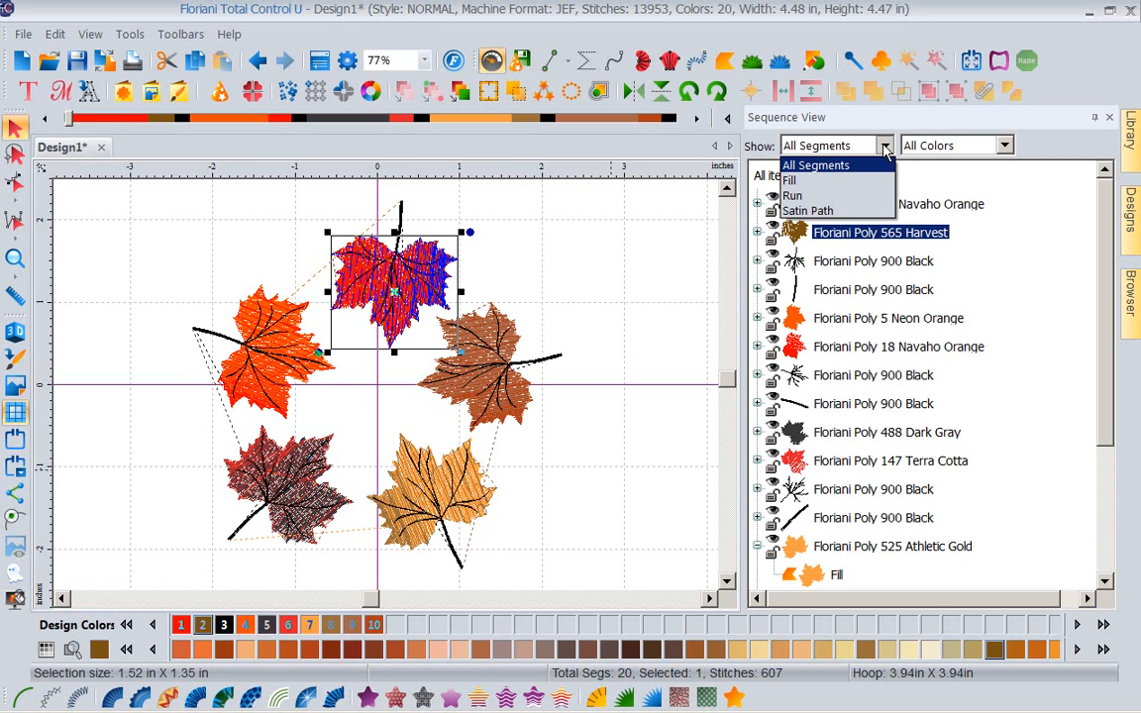
{"action": "left_click", "coordinate": [817, 166]}
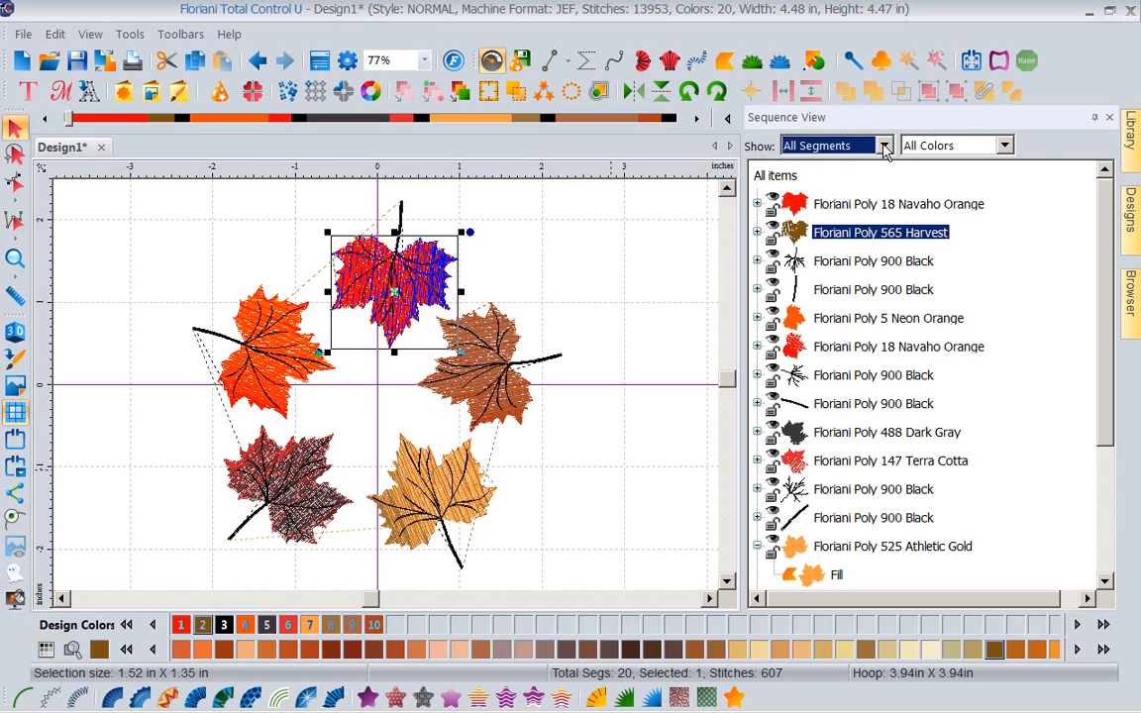
{"action": "left_click", "coordinate": [757, 233]}
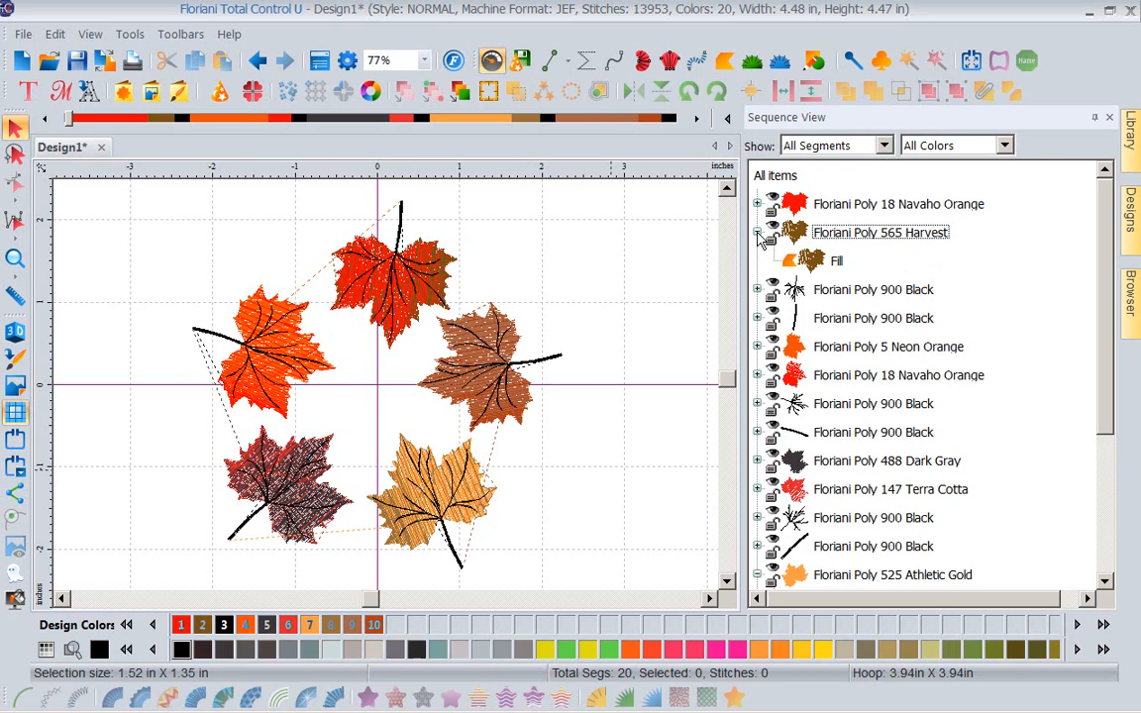
{"action": "left_click", "coordinate": [758, 289]}
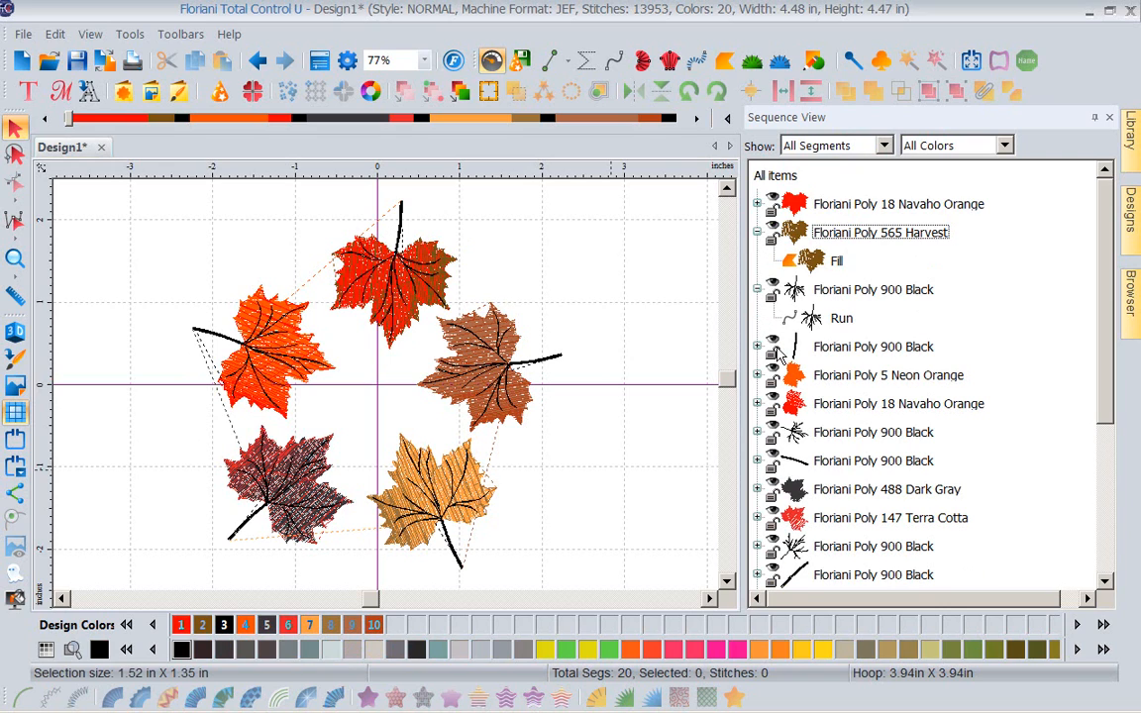
{"action": "left_click", "coordinate": [757, 346]}
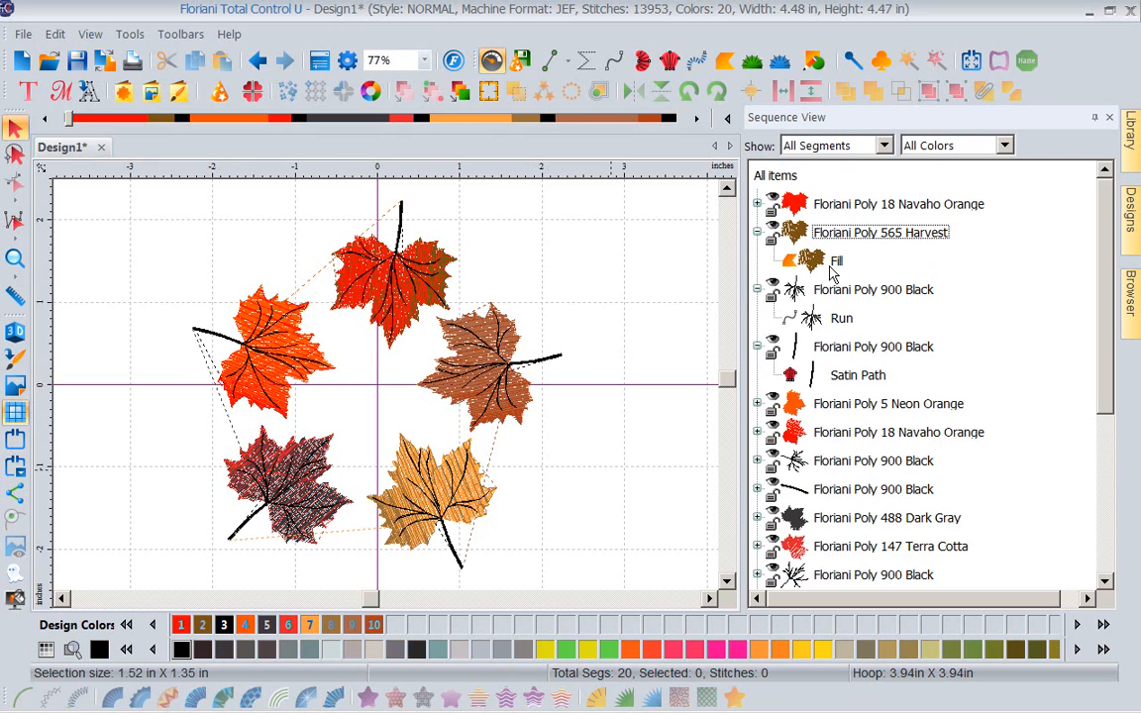
Filter the Sequence View to Run segments and then to Satin Path, and select the Satin Path segment under the first 900 Black entry
{"action": "left_click", "coordinate": [884, 146]}
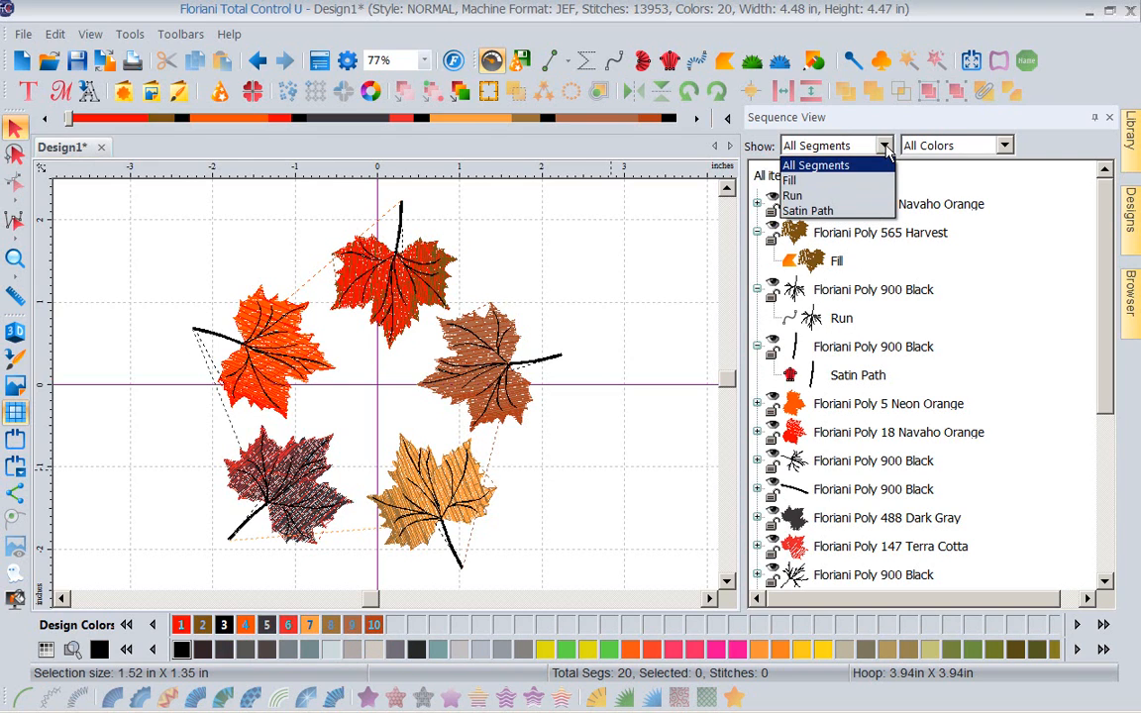
{"action": "left_click", "coordinate": [823, 197]}
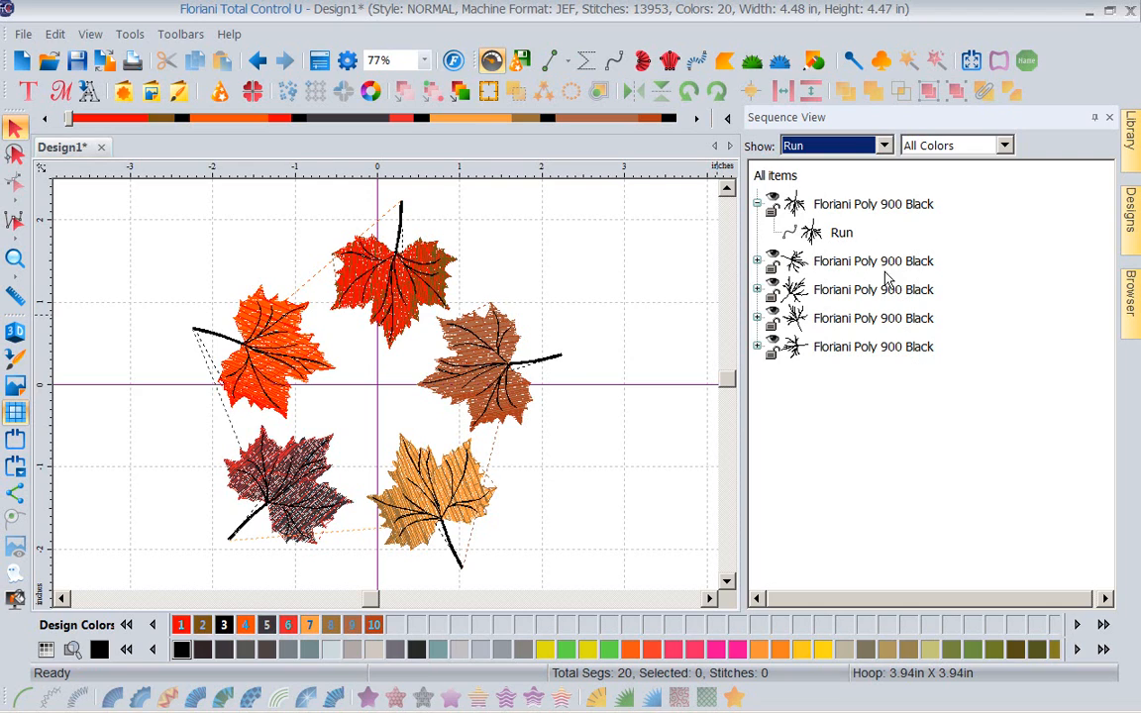
{"action": "left_click", "coordinate": [885, 145]}
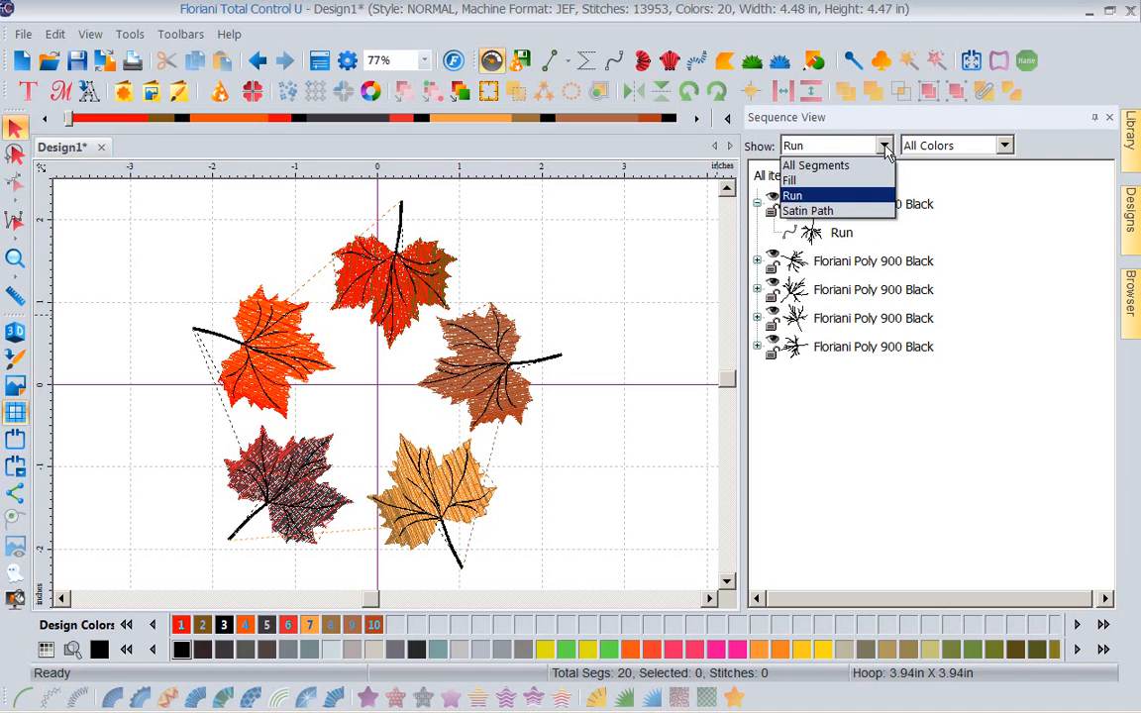
{"action": "left_click", "coordinate": [837, 212]}
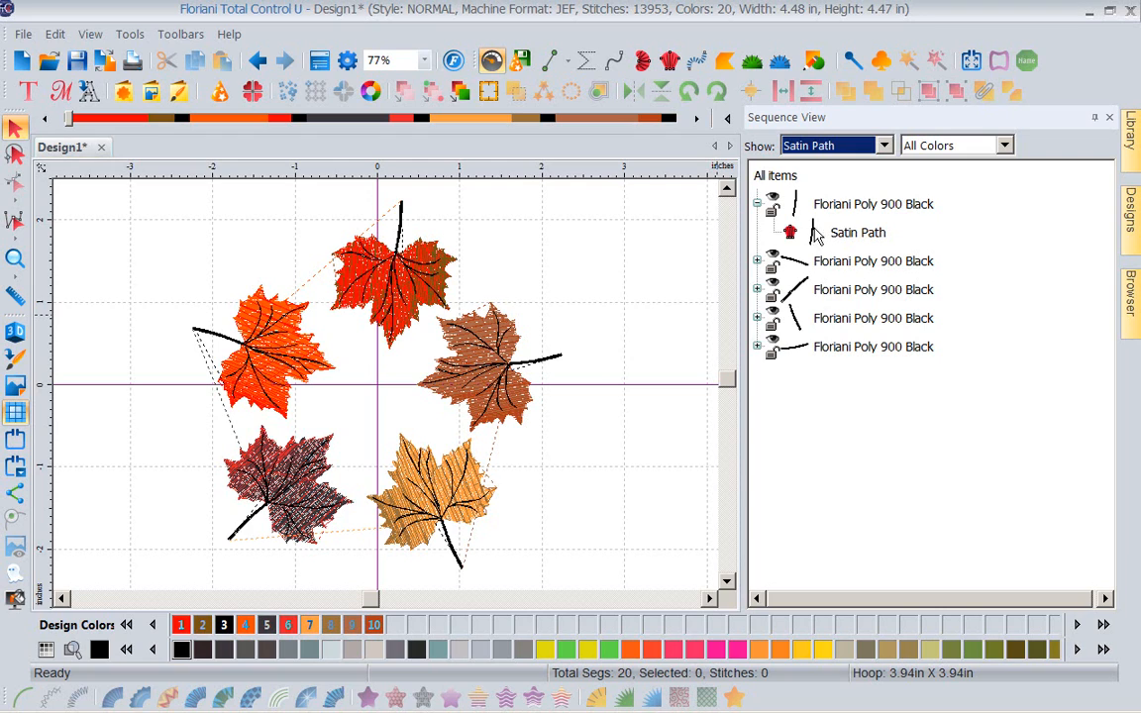
{"action": "left_click", "coordinate": [838, 236]}
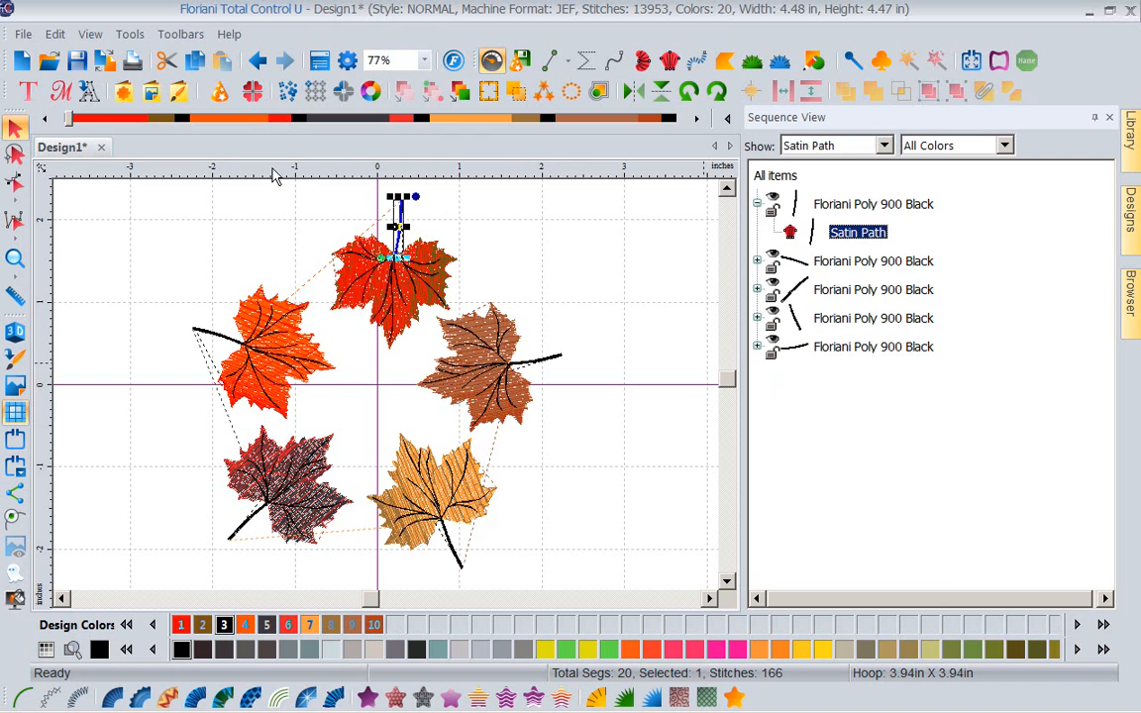
{"action": "left_click", "coordinate": [48, 60]}
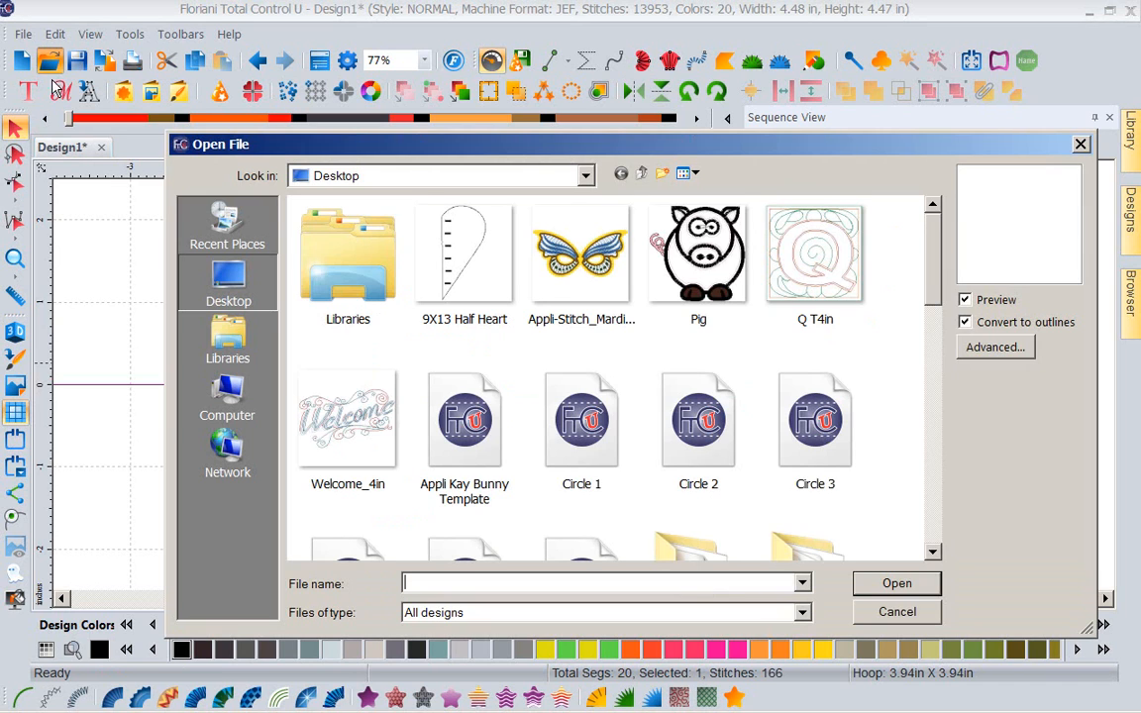
{"action": "left_click", "coordinate": [1080, 147]}
{"action": "mouse_move", "coordinate": [1134, 174]}
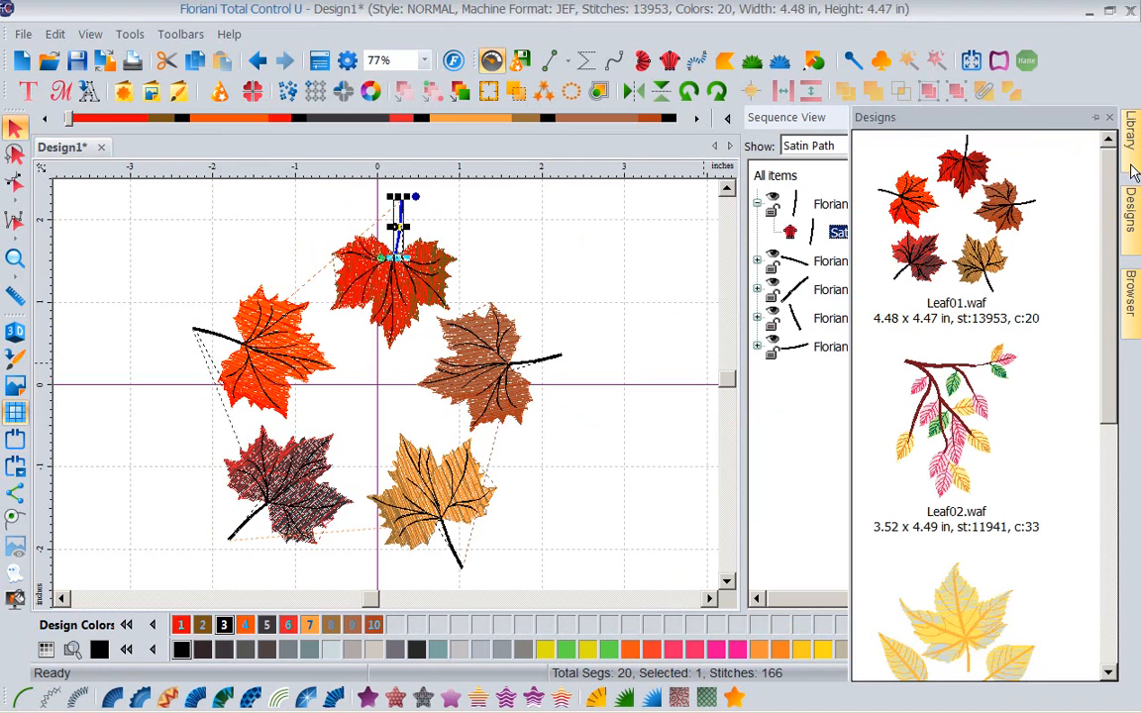
Create a new design and place Leaf05.waf from the Designs window in its workspace
{"action": "left_click", "coordinate": [22, 64]}
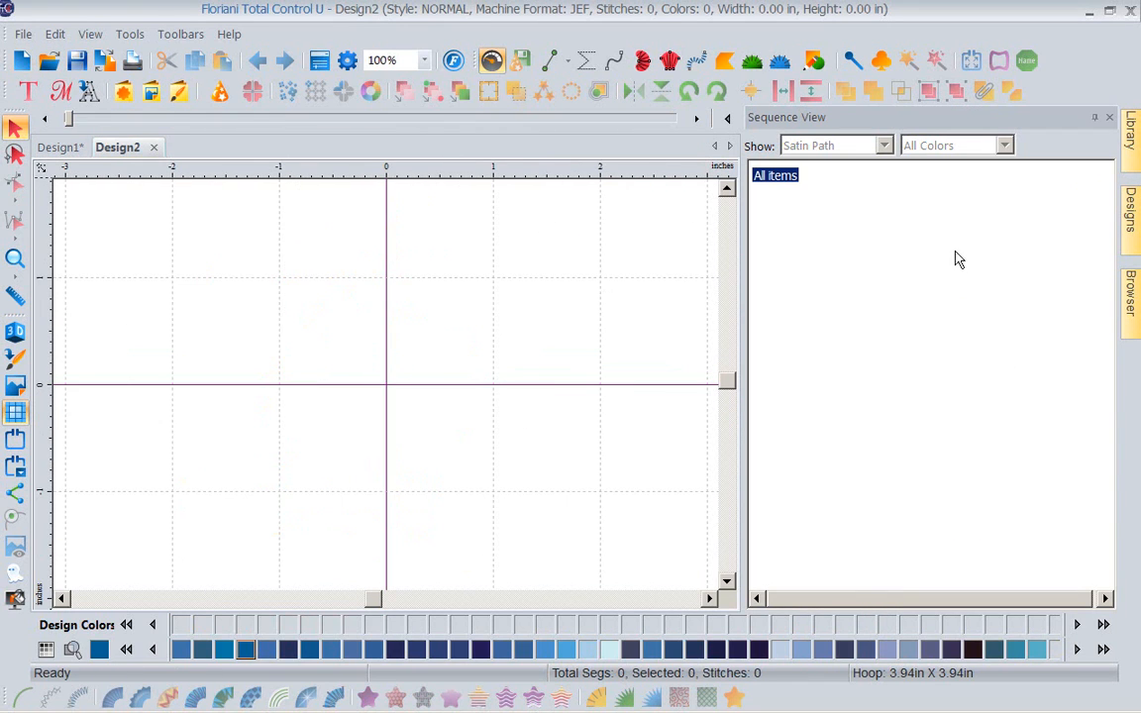
{"action": "mouse_move", "coordinate": [1134, 229]}
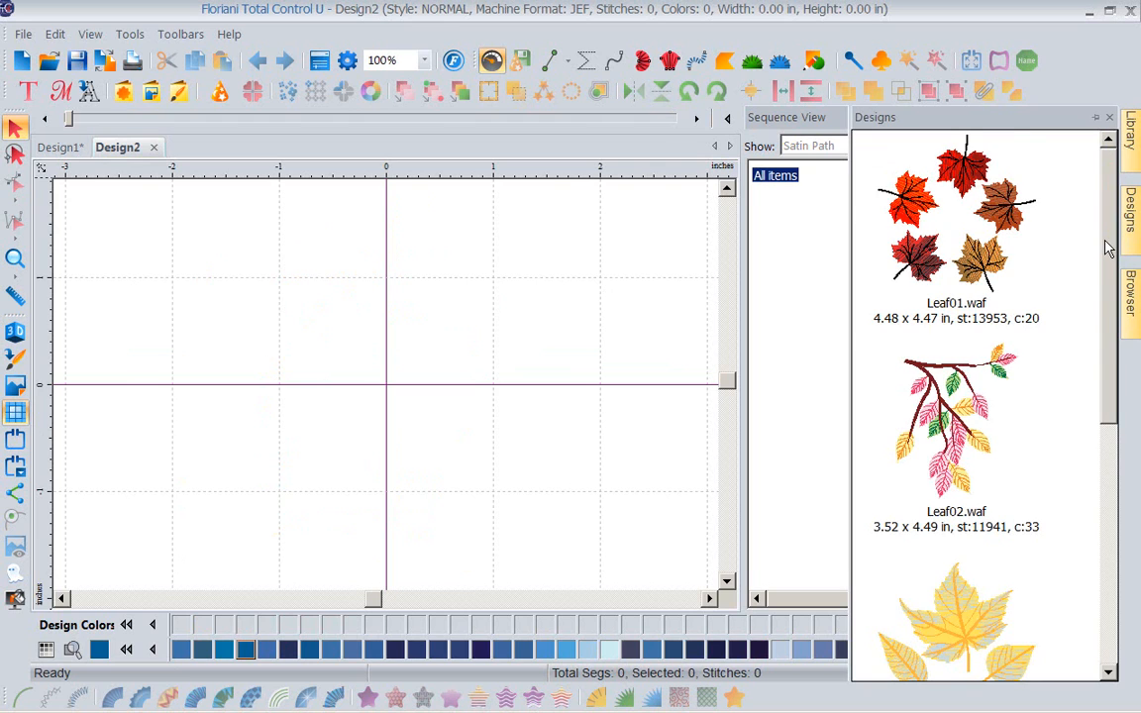
{"action": "scroll", "coordinate": [1104, 544], "scroll_direction": "down", "scroll_amount": 5}
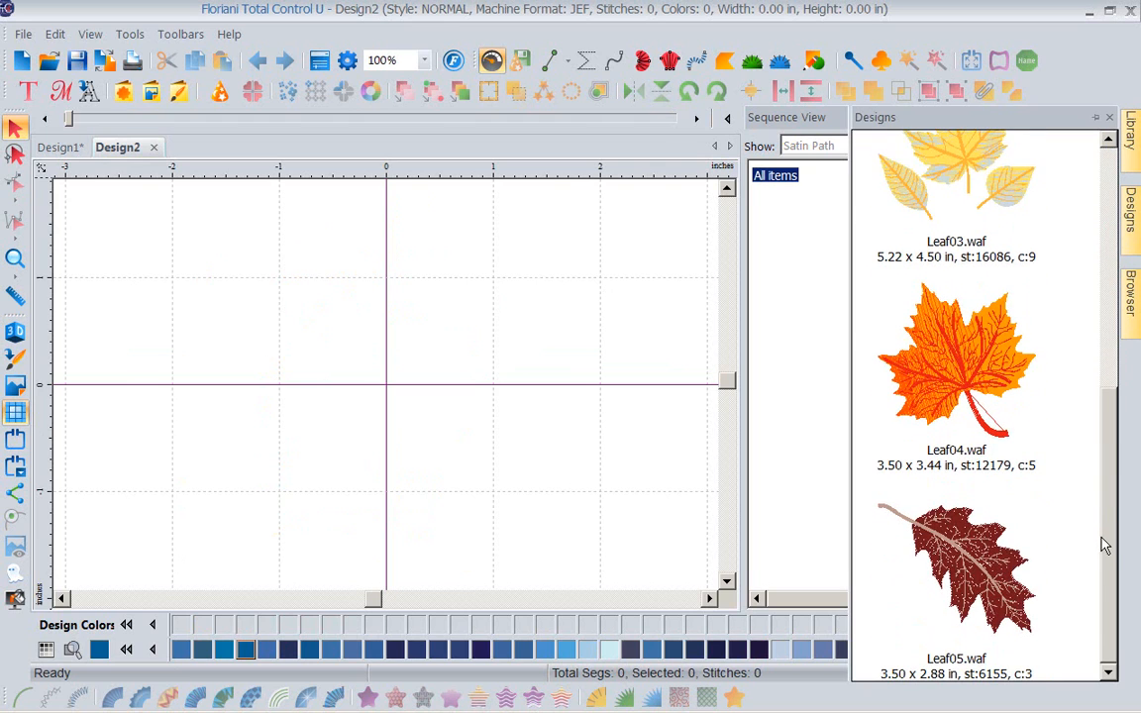
{"action": "left_click_drag", "start_coordinate": [984, 558], "coordinate": [453, 402]}
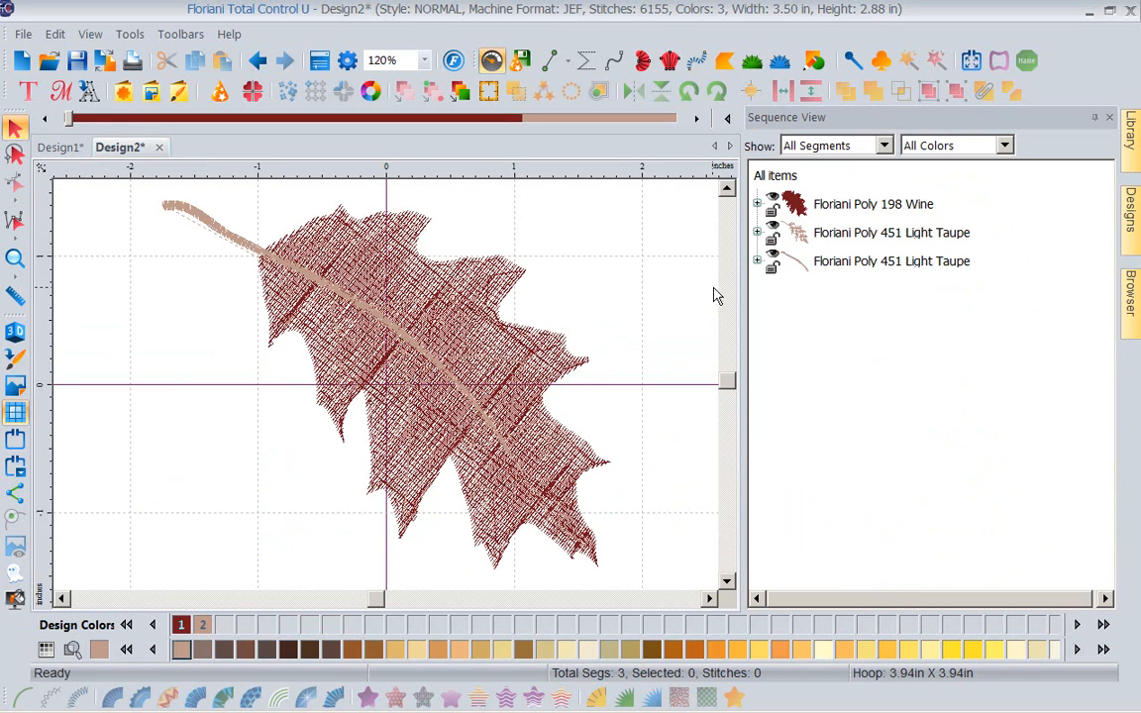
Expand the 198 Wine entry and both 451 Light Taupe entries in the Sequence View to examine their segments
{"action": "left_click", "coordinate": [758, 262]}
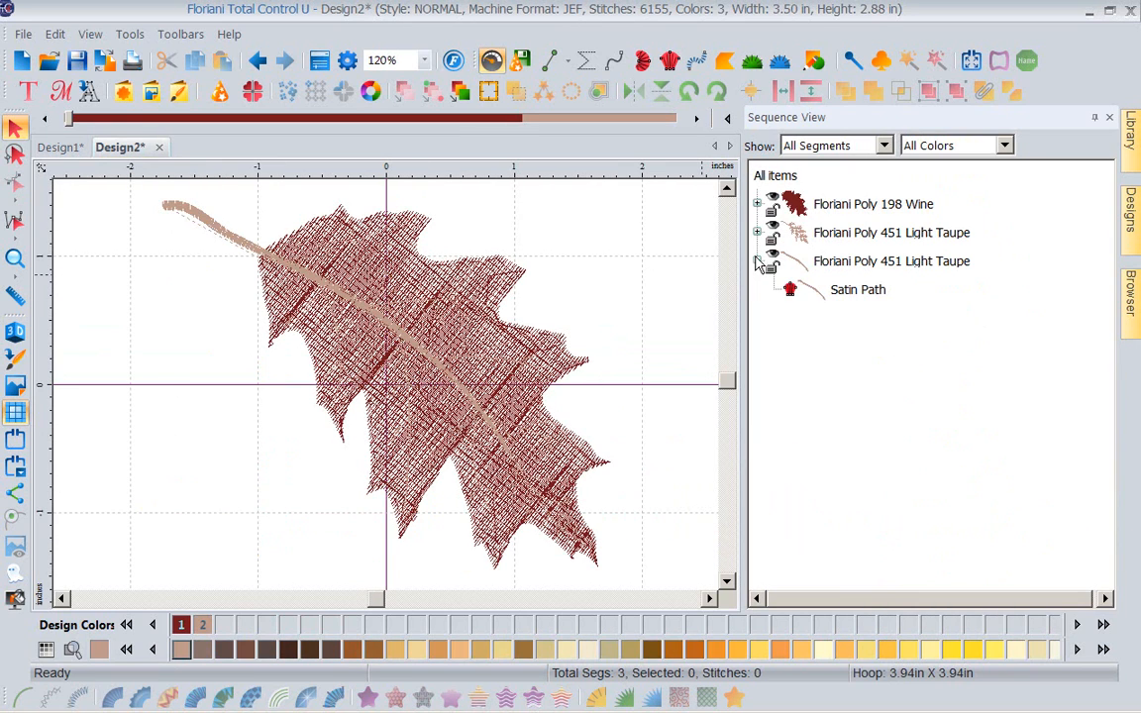
{"action": "left_click", "coordinate": [757, 234]}
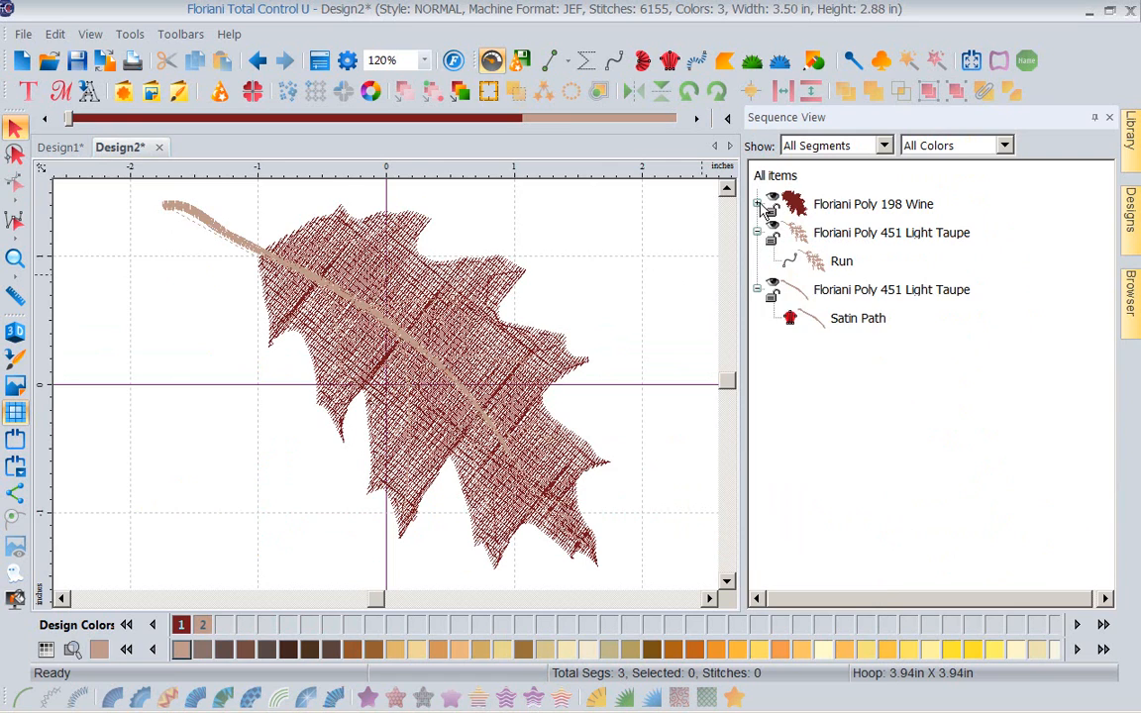
{"action": "left_click", "coordinate": [758, 204]}
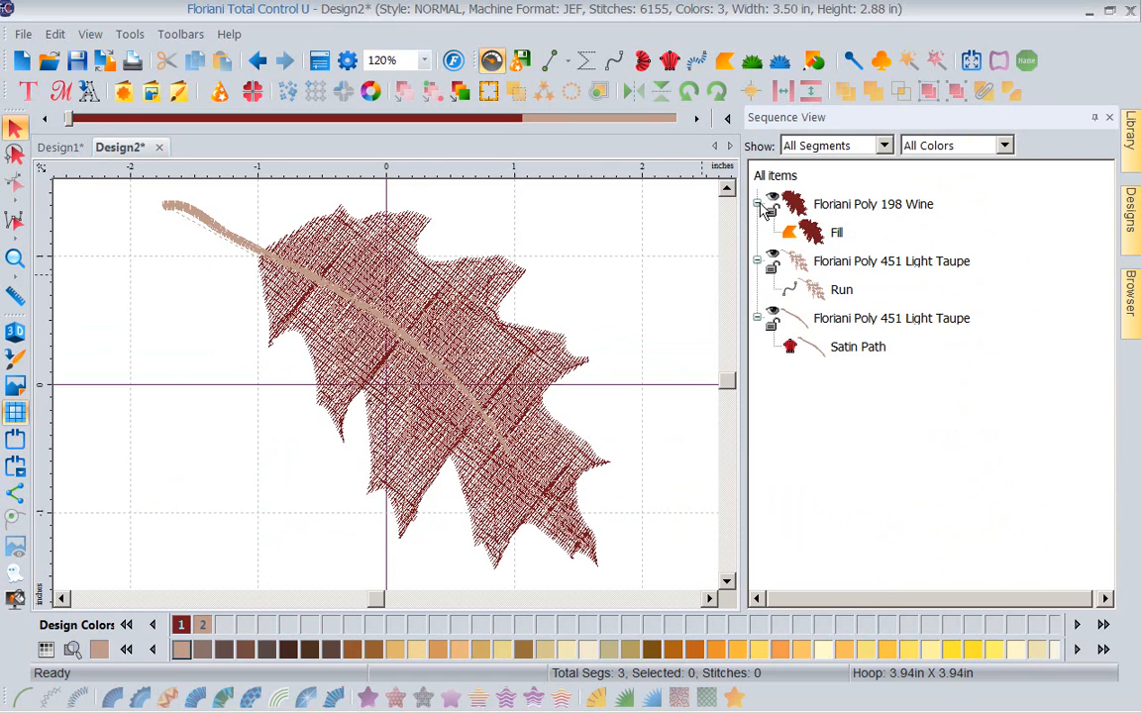
Create another new design and check the Butterfiles library folder for available designs
{"action": "mouse_move", "coordinate": [1132, 166]}
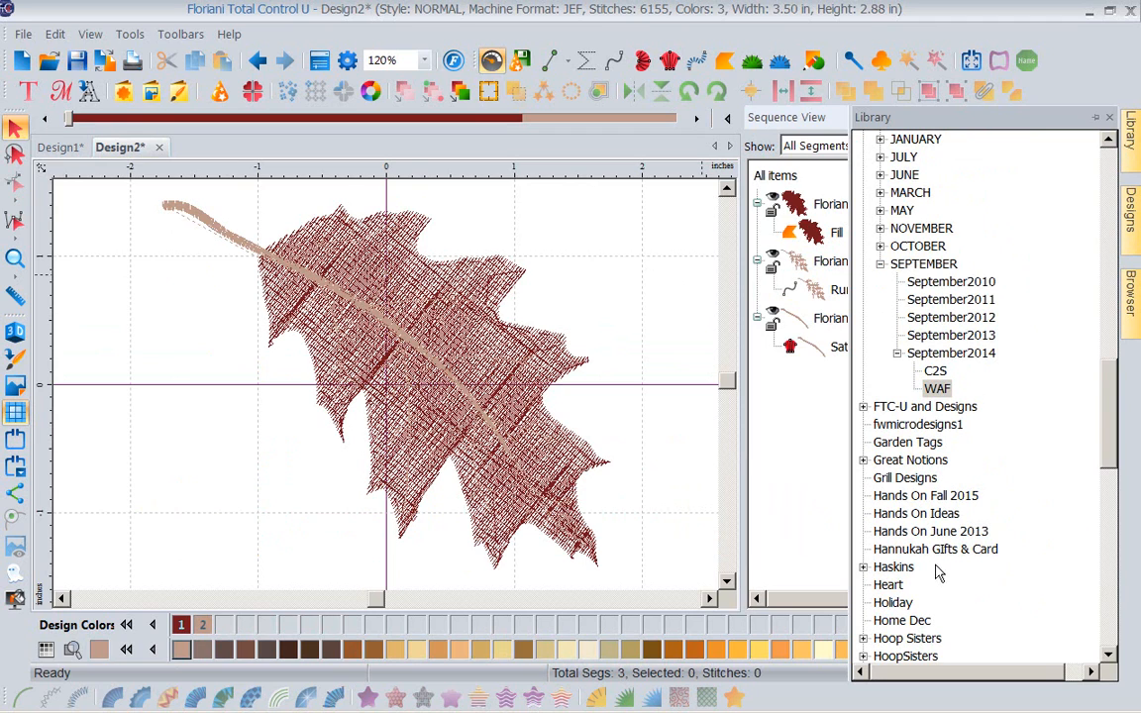
{"action": "left_click", "coordinate": [22, 62]}
{"action": "mouse_move", "coordinate": [1136, 143]}
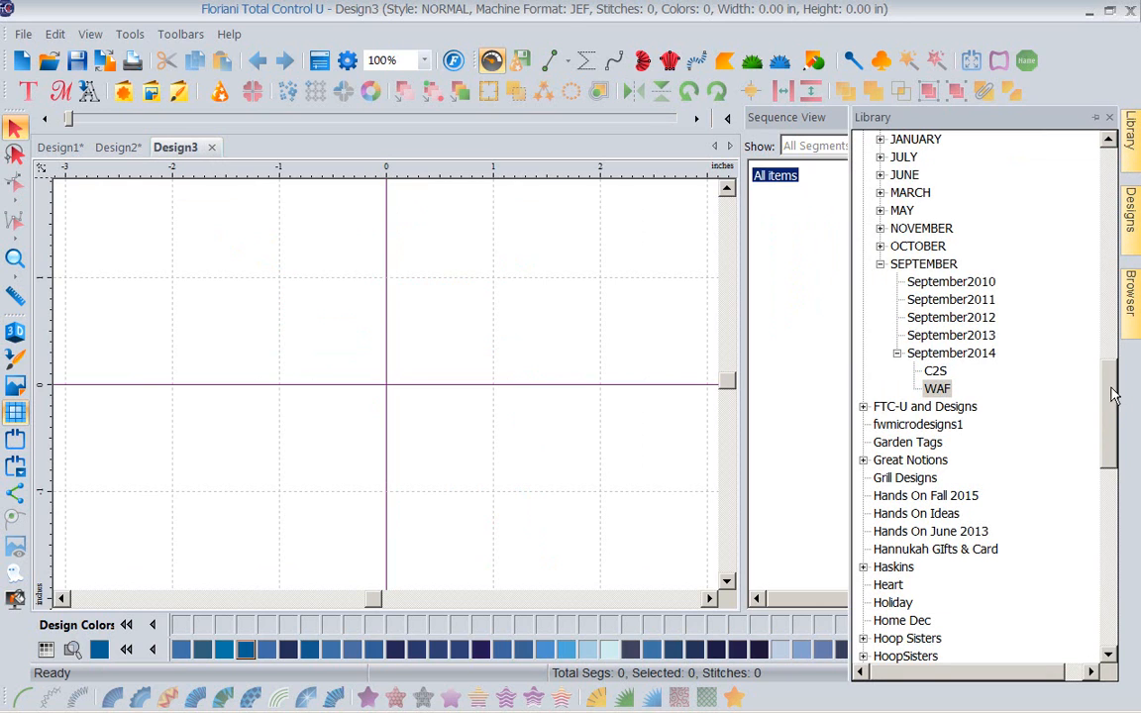
{"action": "left_click_drag", "start_coordinate": [1113, 401], "coordinate": [1102, 217]}
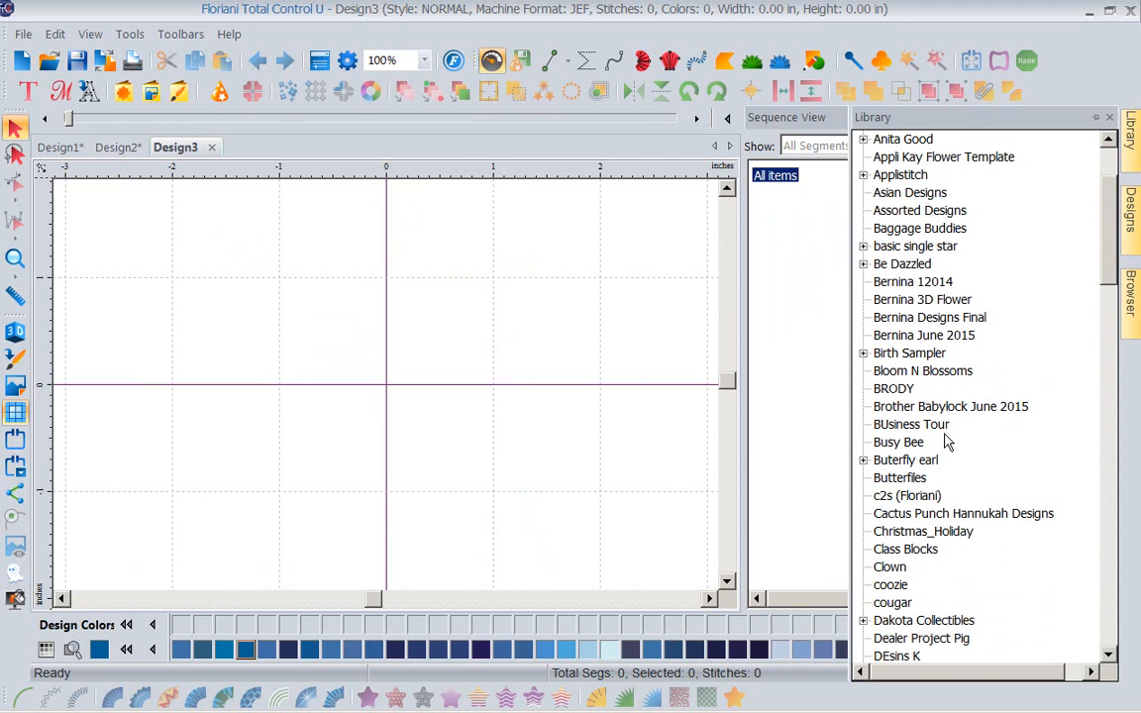
{"action": "left_click", "coordinate": [890, 481]}
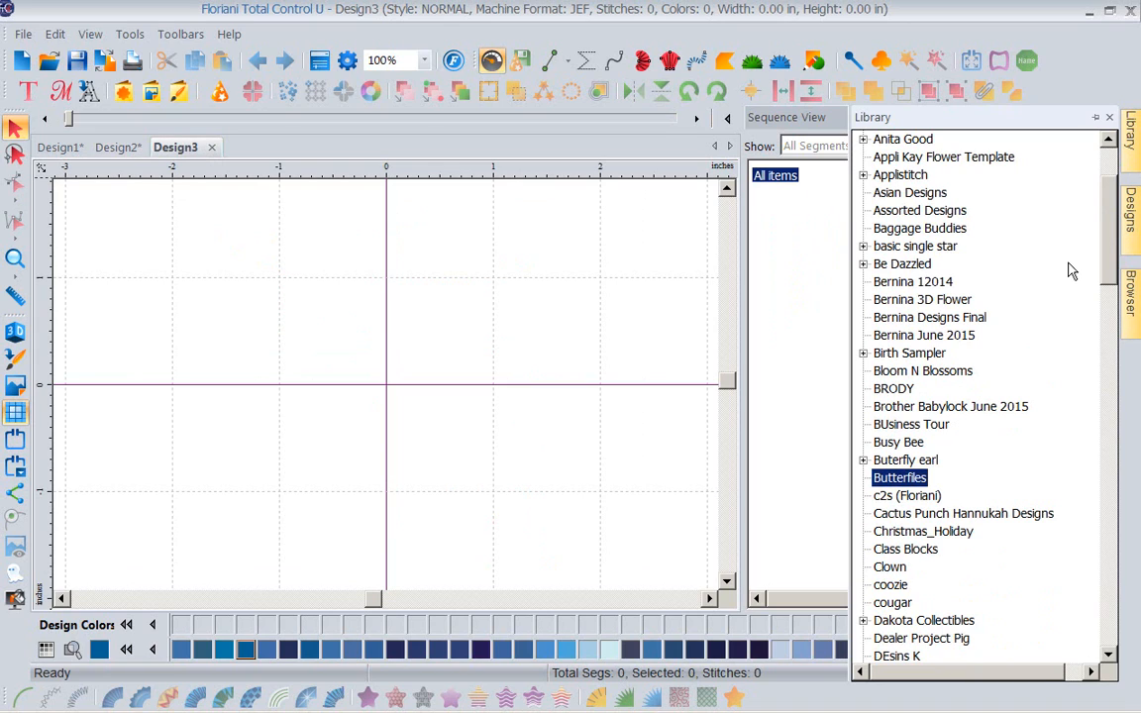
{"action": "left_click", "coordinate": [1134, 235]}
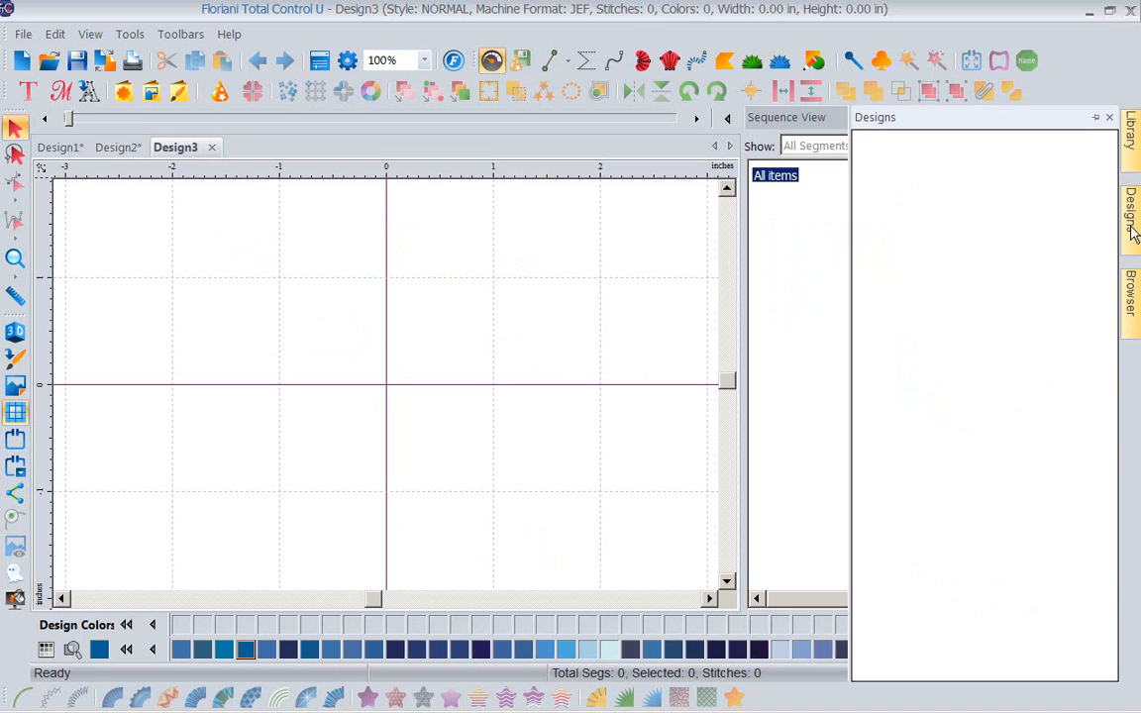
Place FL1815P2.pes from the Dakota Collectibles, Magical 3D Garden, PES library folder in the new design
{"action": "left_click", "coordinate": [1135, 144]}
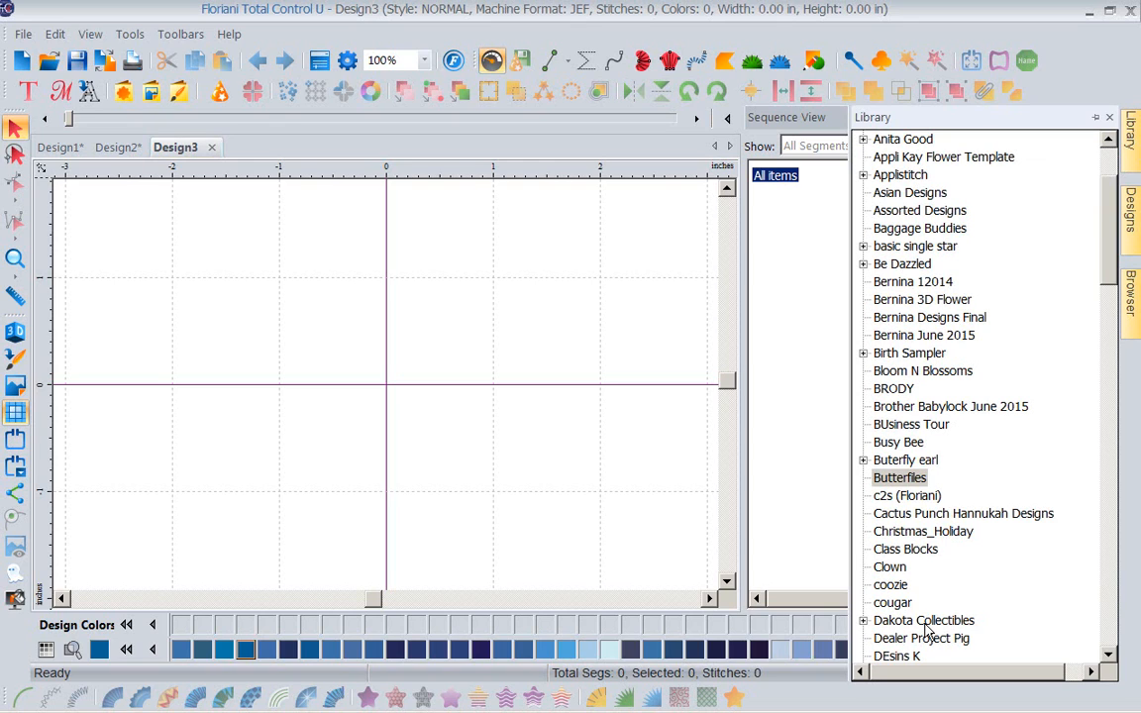
{"action": "left_click", "coordinate": [1109, 655]}
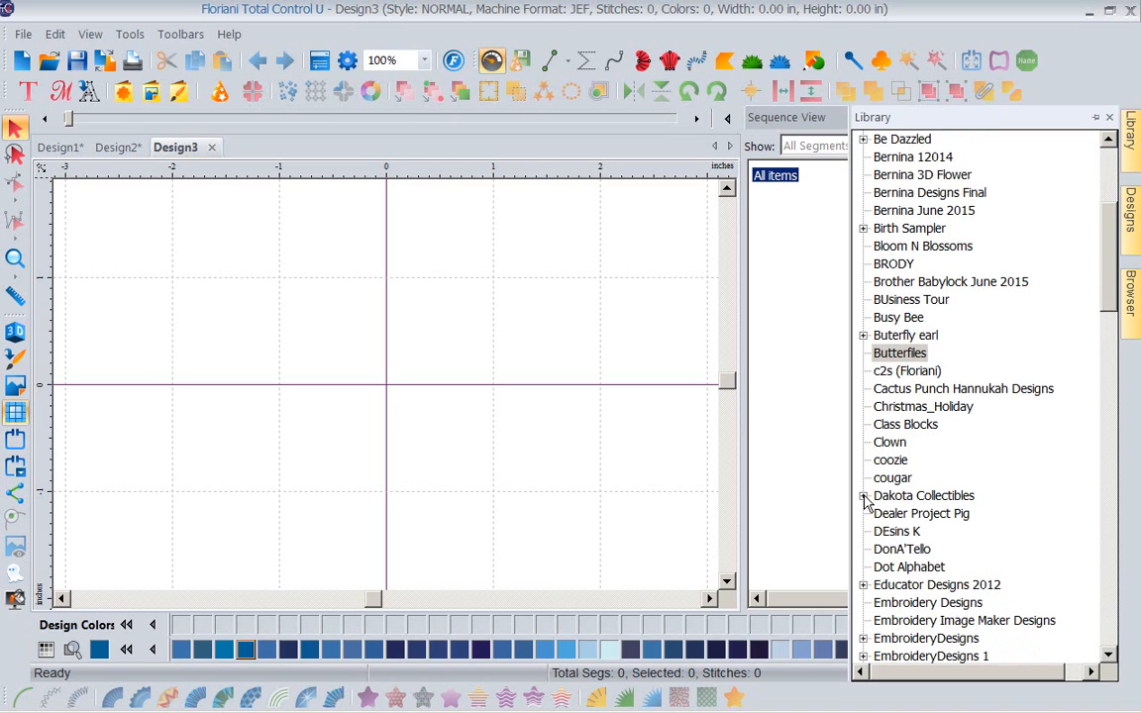
{"action": "left_click", "coordinate": [862, 496]}
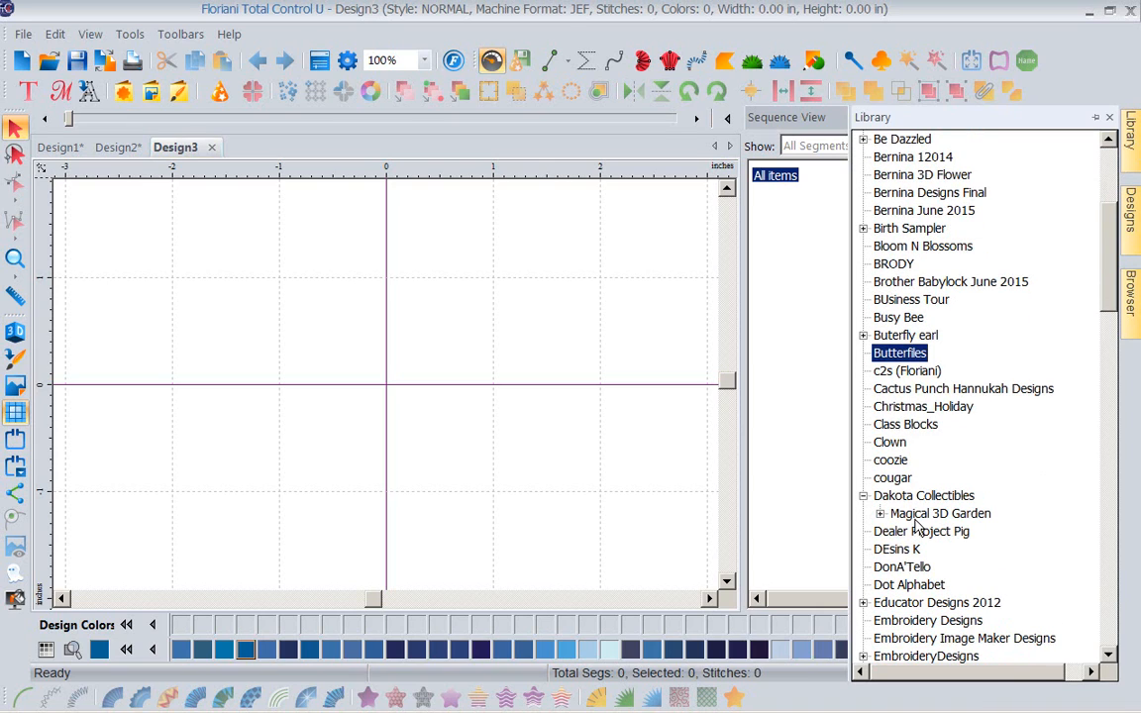
{"action": "left_click", "coordinate": [887, 514]}
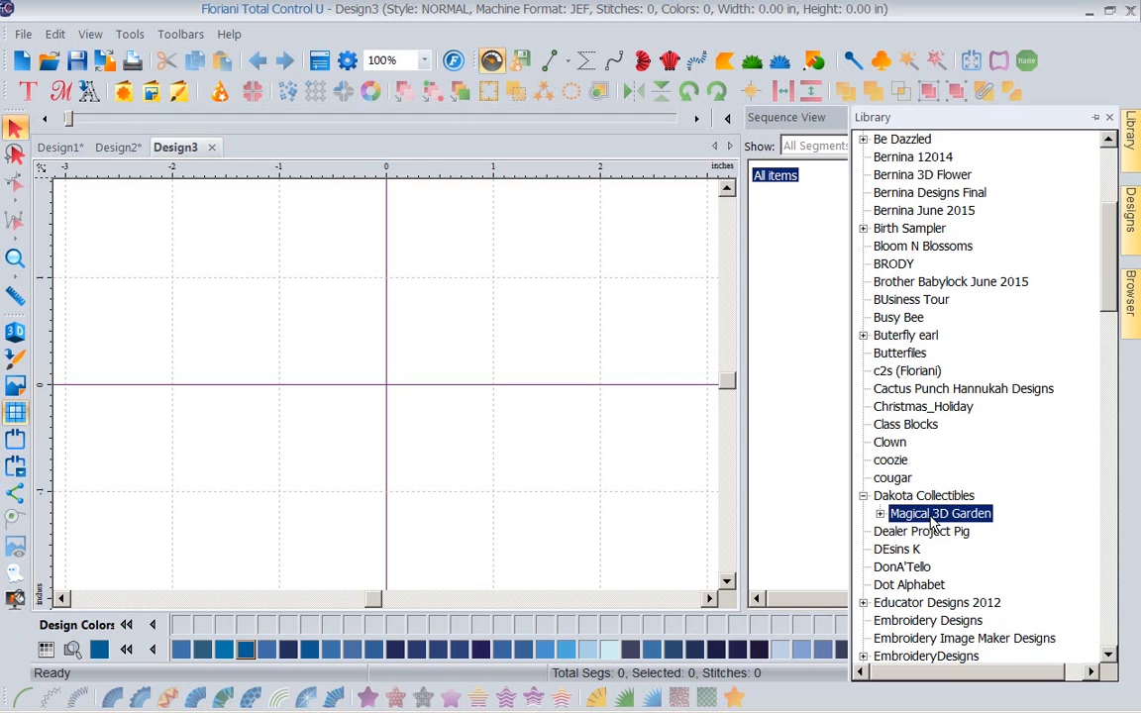
{"action": "left_click", "coordinate": [879, 513]}
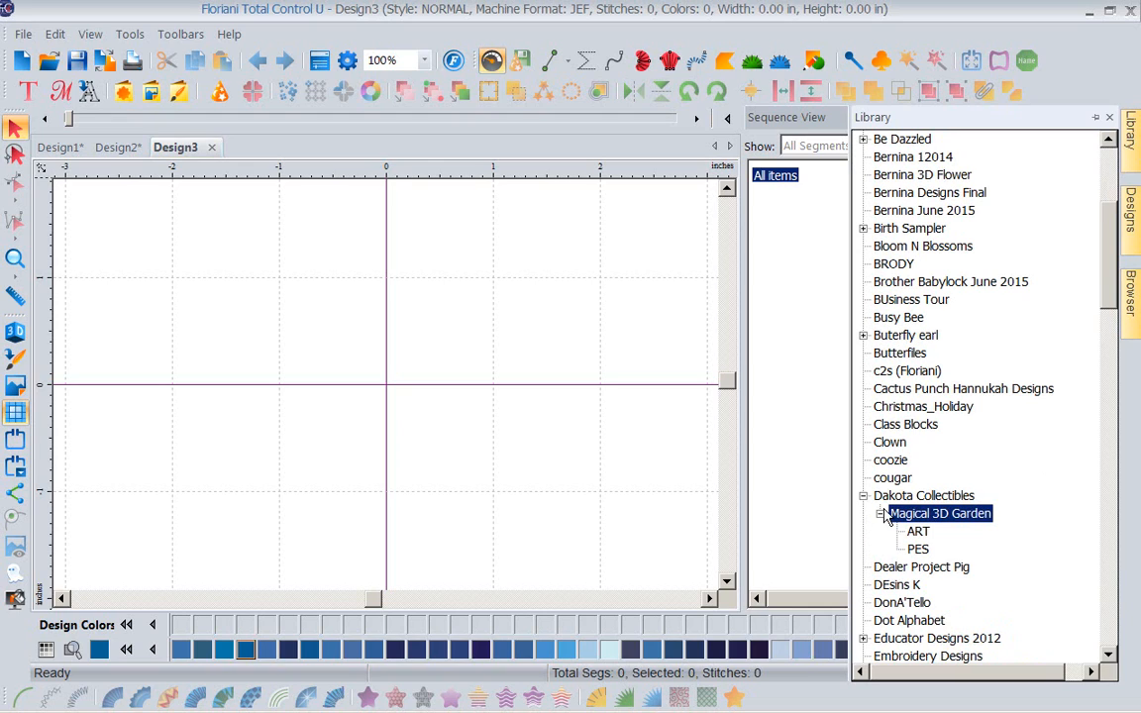
{"action": "left_click", "coordinate": [919, 551]}
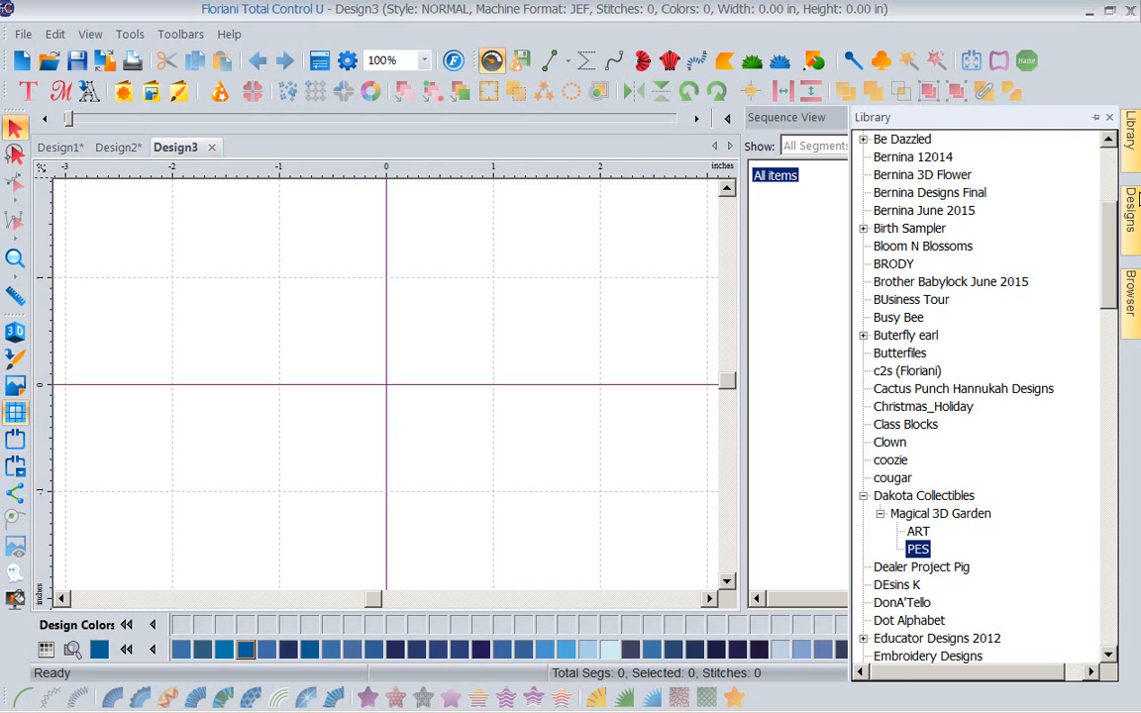
{"action": "left_click", "coordinate": [1133, 216]}
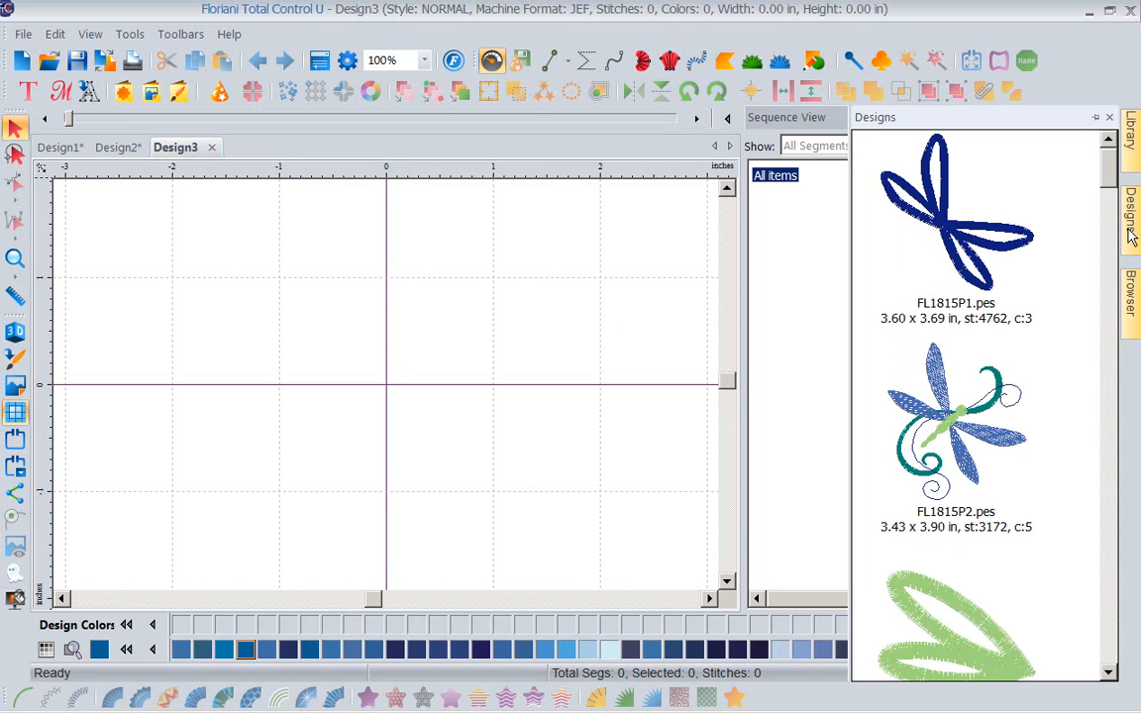
{"action": "left_click_drag", "start_coordinate": [949, 421], "coordinate": [410, 400]}
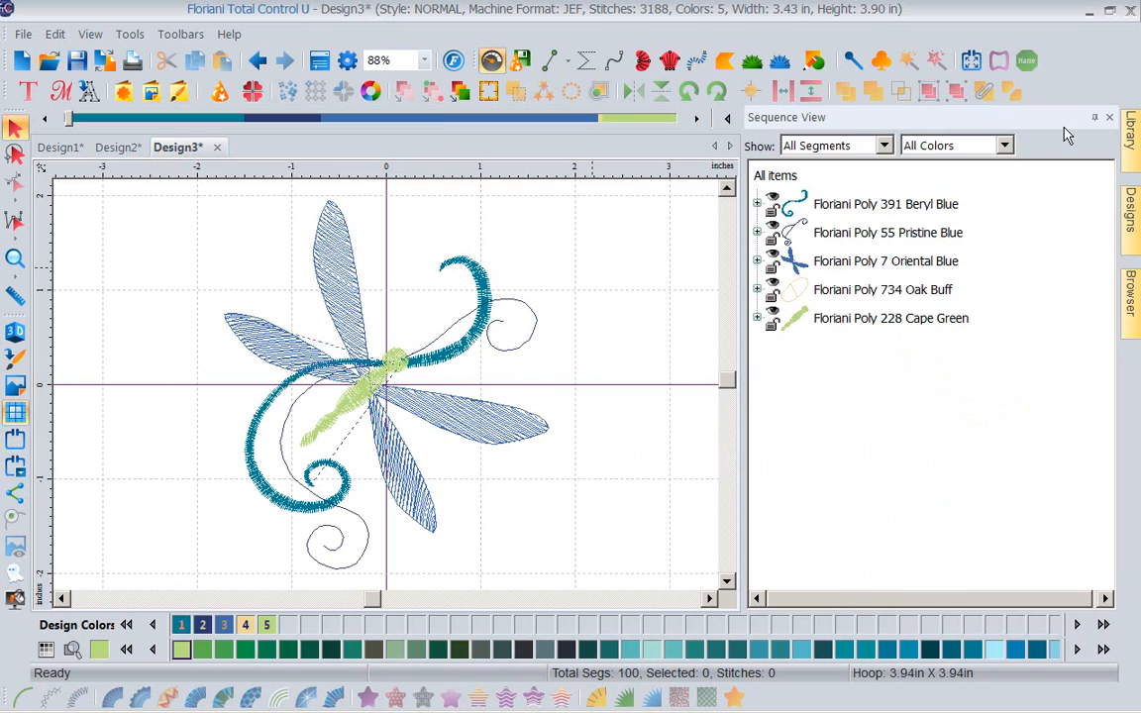
Expand and select the 7 Oriental Blue entry in the Sequence View to examine its segments
{"action": "left_click", "coordinate": [758, 261]}
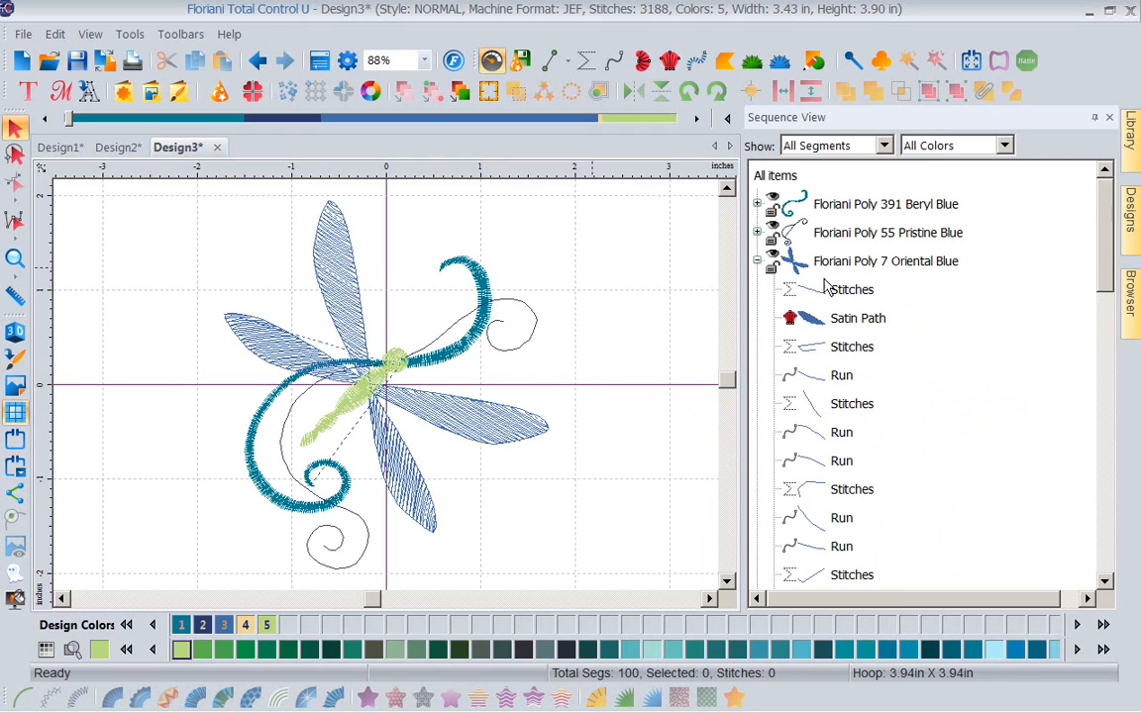
{"action": "left_click", "coordinate": [862, 265]}
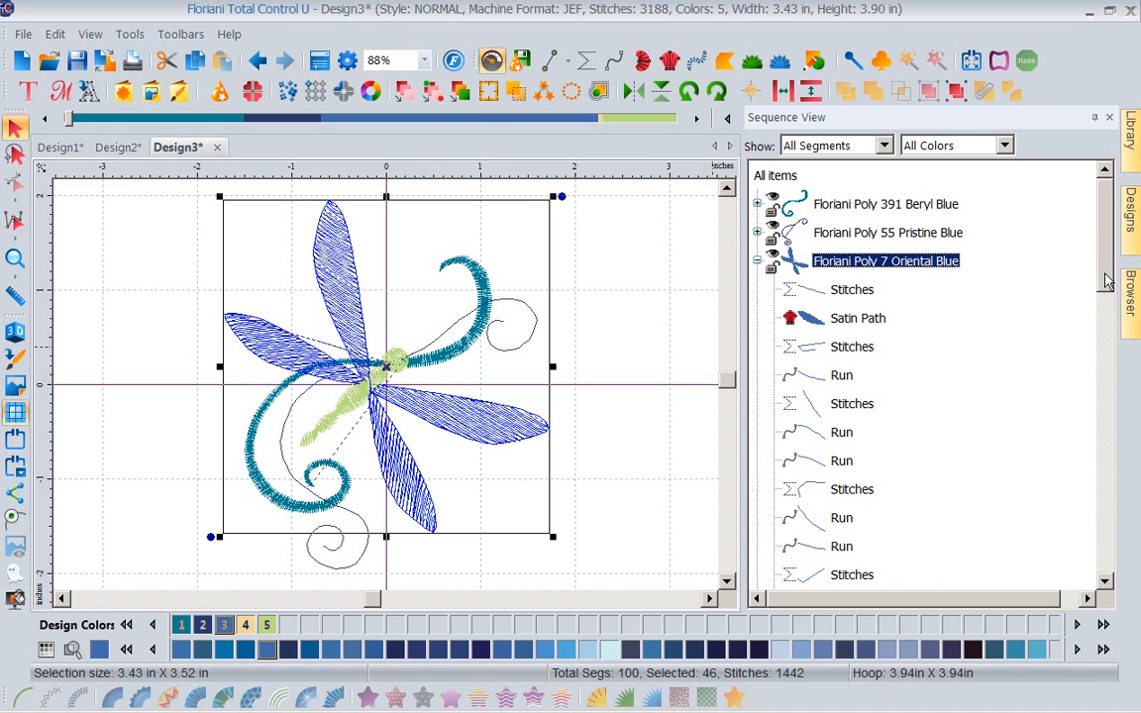
{"action": "mouse_move", "coordinate": [1105, 280]}
{"action": "left_mouse_down"}
{"action": "mouse_move", "coordinate": [1106, 406]}
{"action": "mouse_move", "coordinate": [1101, 260]}
{"action": "left_mouse_up"}
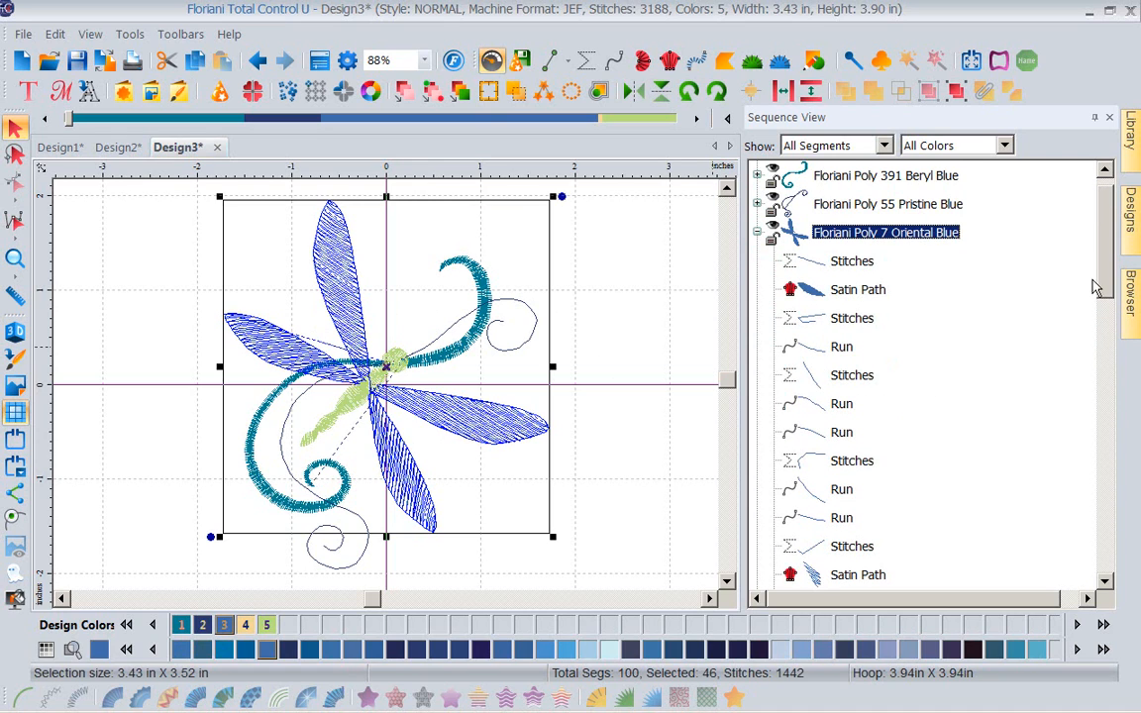
Filter the Sequence View to Satin Path, apply a patterned satin preset to the first 7 Oriental Blue segment and view it in 3D
{"action": "left_click", "coordinate": [882, 145]}
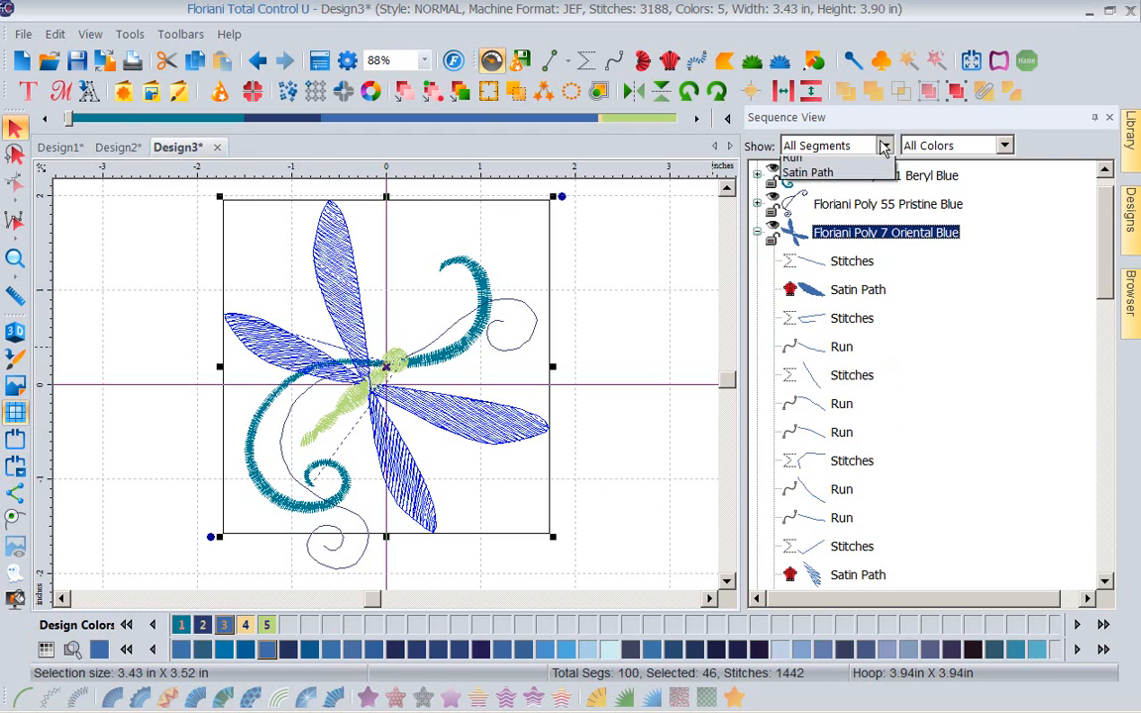
{"action": "left_click", "coordinate": [817, 211]}
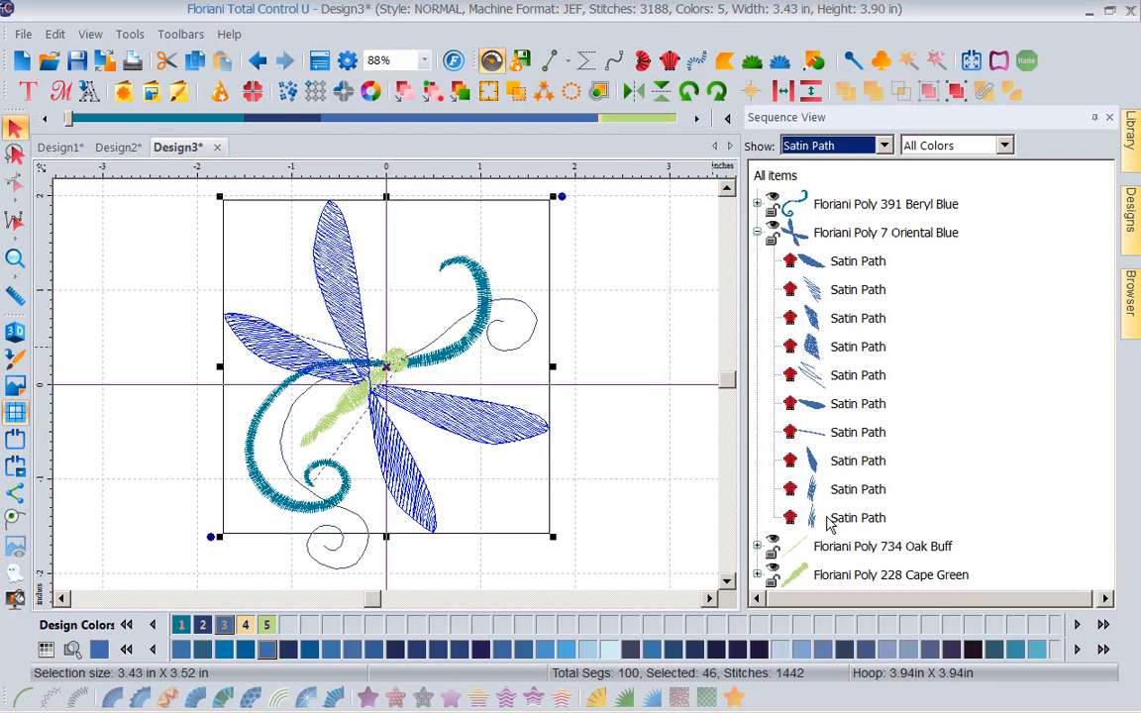
{"action": "left_click", "coordinate": [874, 265]}
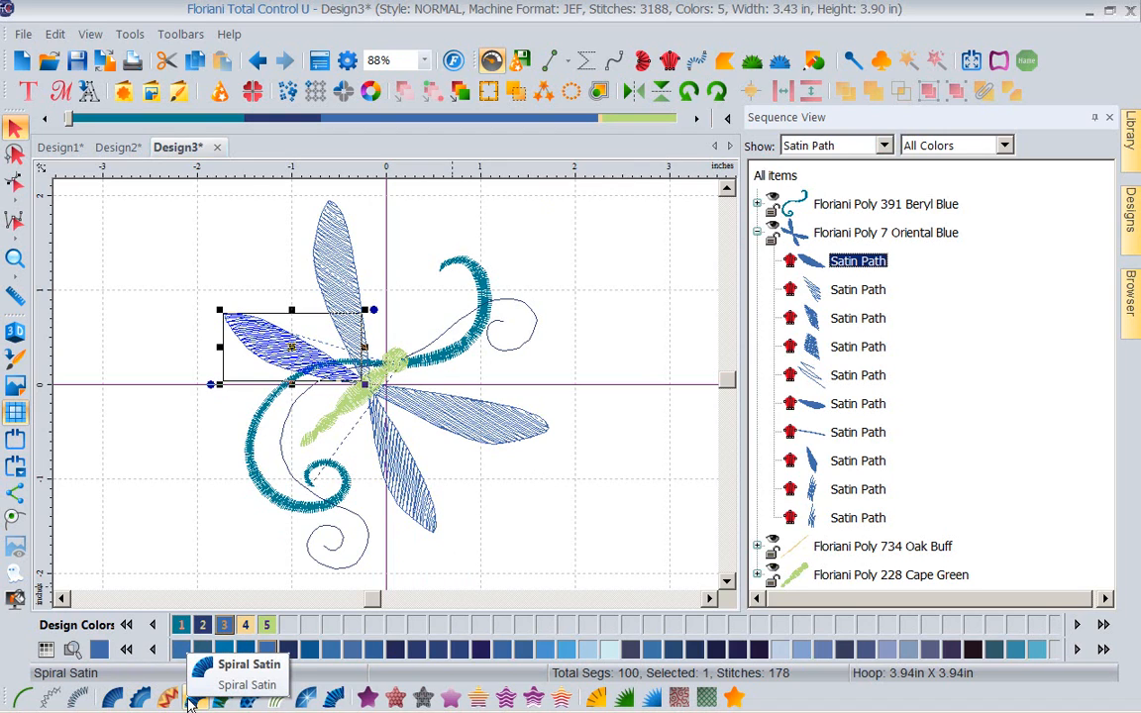
{"action": "left_click", "coordinate": [250, 700]}
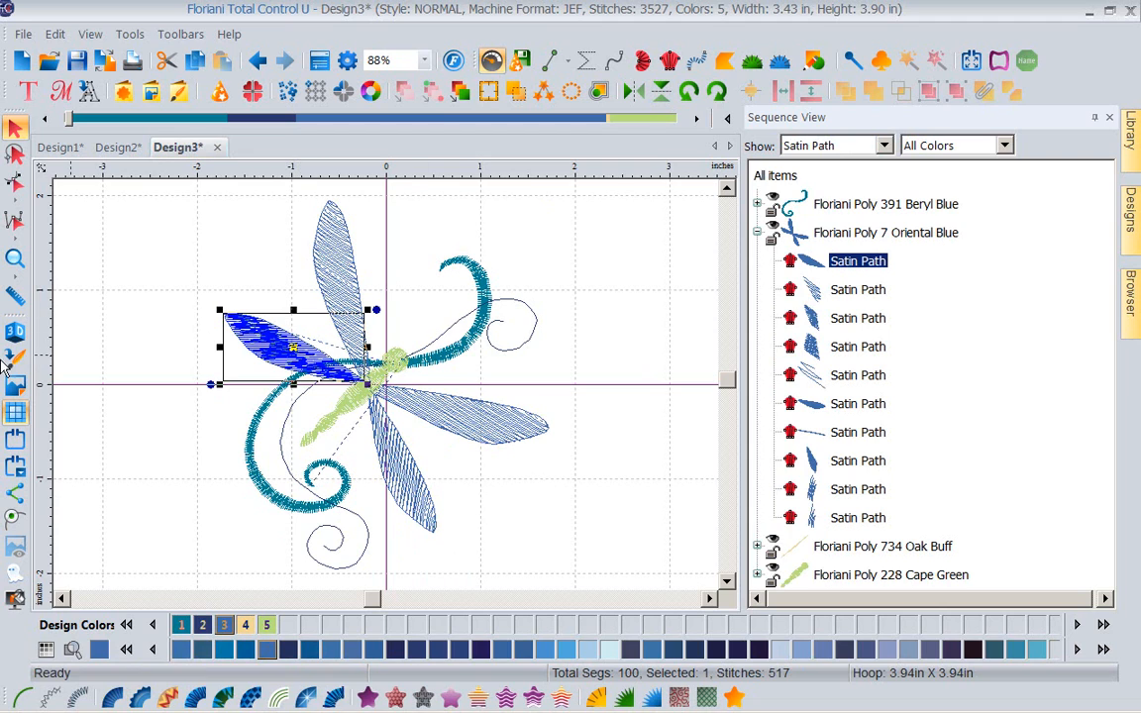
{"action": "left_click", "coordinate": [15, 332]}
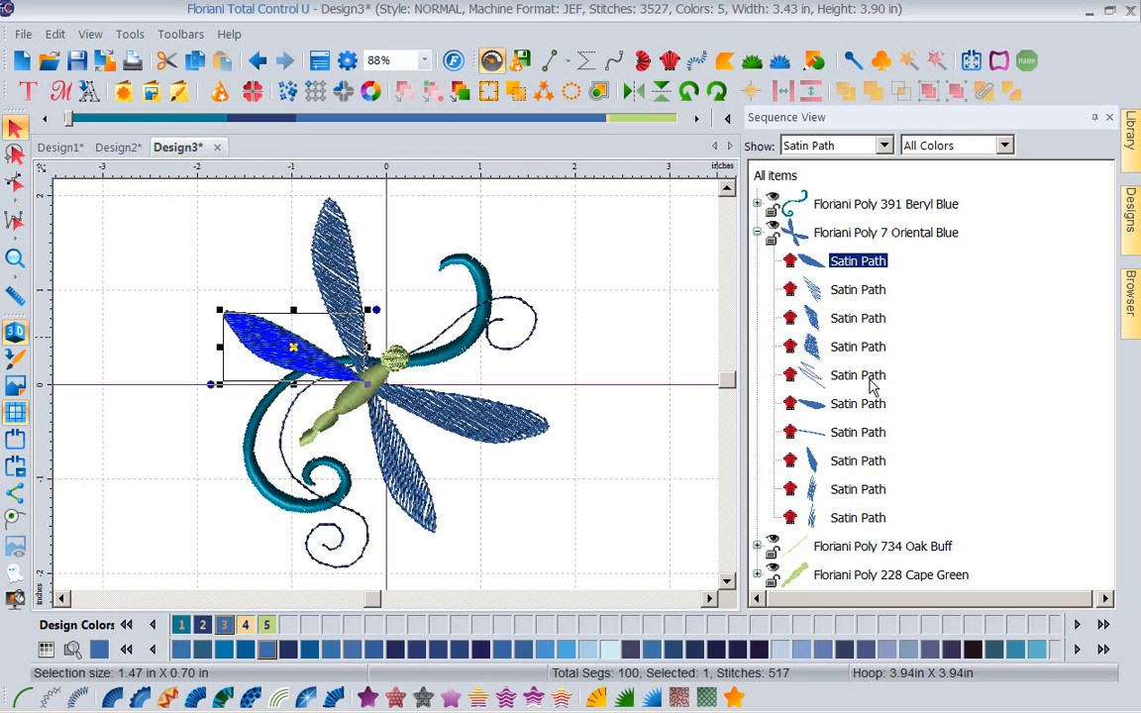
Filter the Sequence View to Run segments and step through those under 7 Oriental Blue to examine them on the dragonfly
{"action": "left_click", "coordinate": [885, 146]}
{"action": "left_click", "coordinate": [799, 197]}
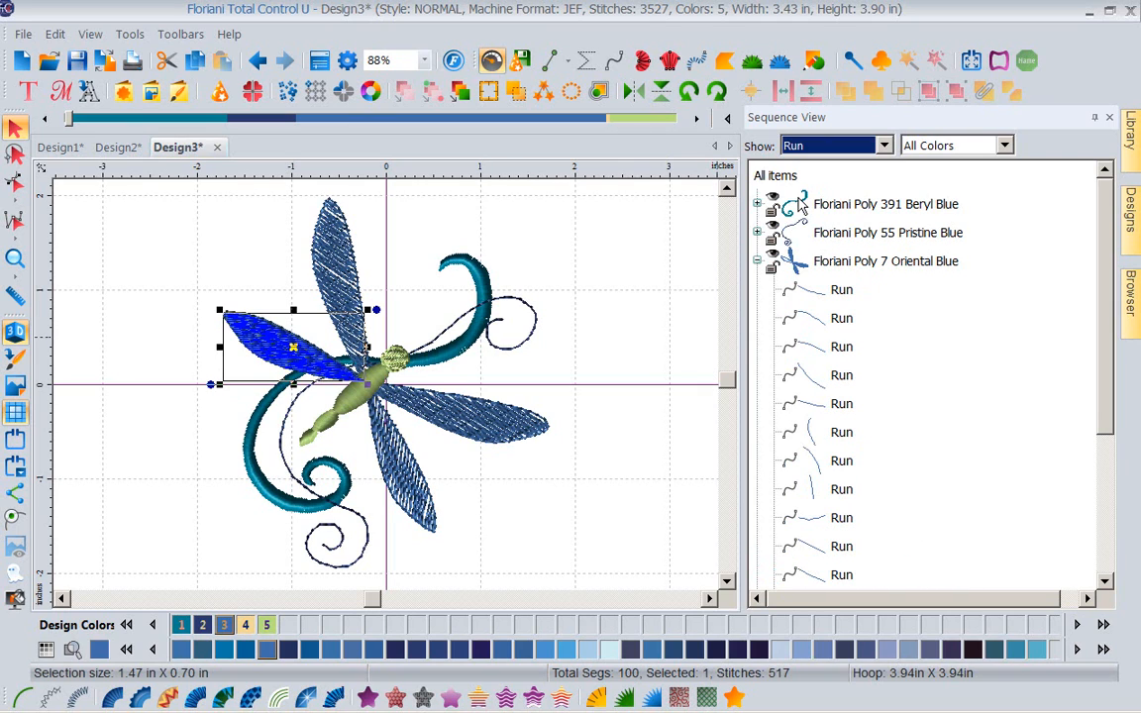
{"action": "left_click", "coordinate": [822, 295]}
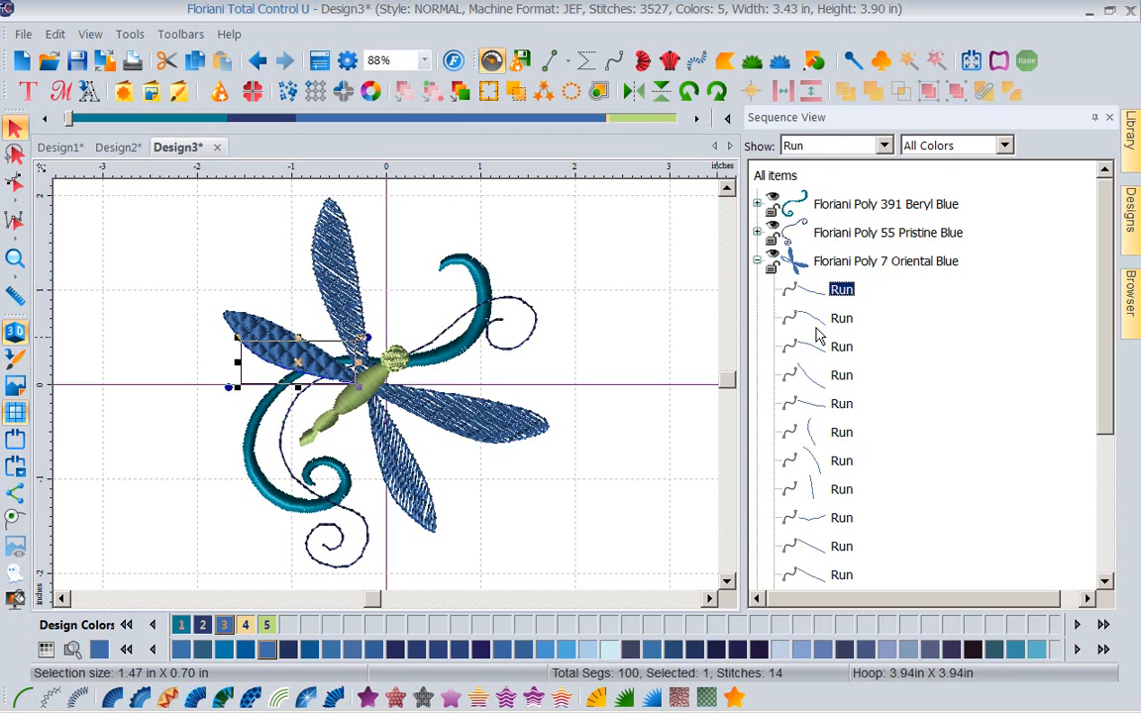
{"action": "left_click", "coordinate": [818, 322]}
{"action": "key", "text": "Down"}
{"action": "key", "text": "Down"}
{"action": "key", "text": "Down"}
{"action": "key", "text": "Down"}
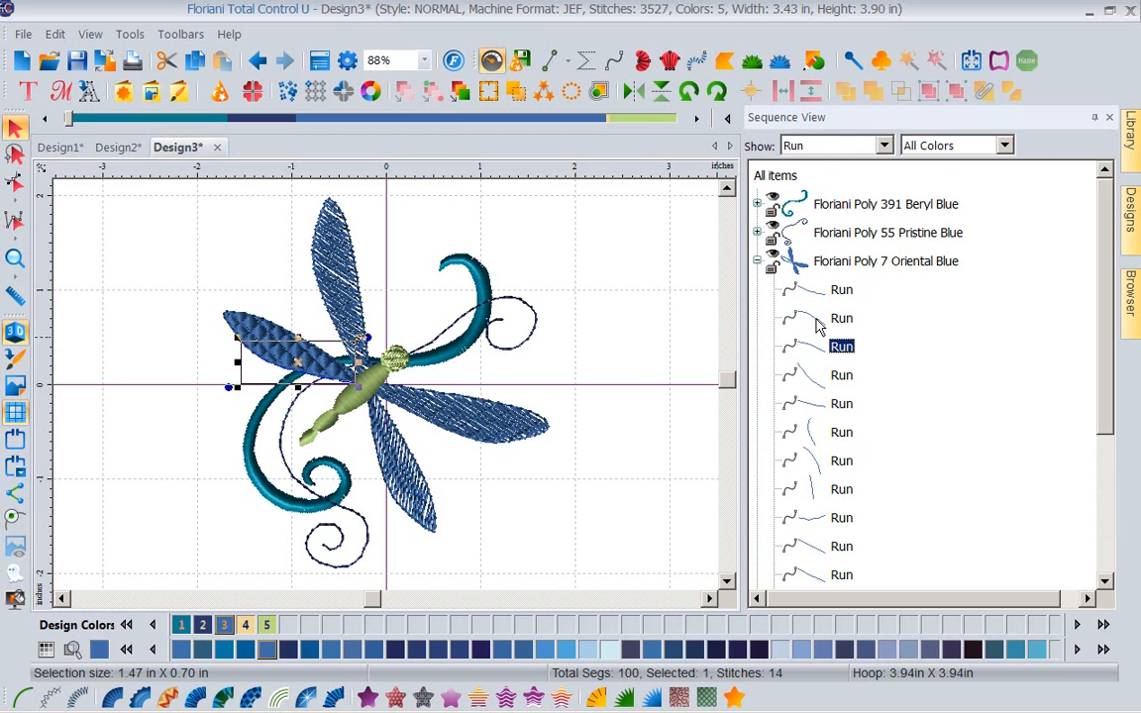
{"action": "key", "text": "Down"}
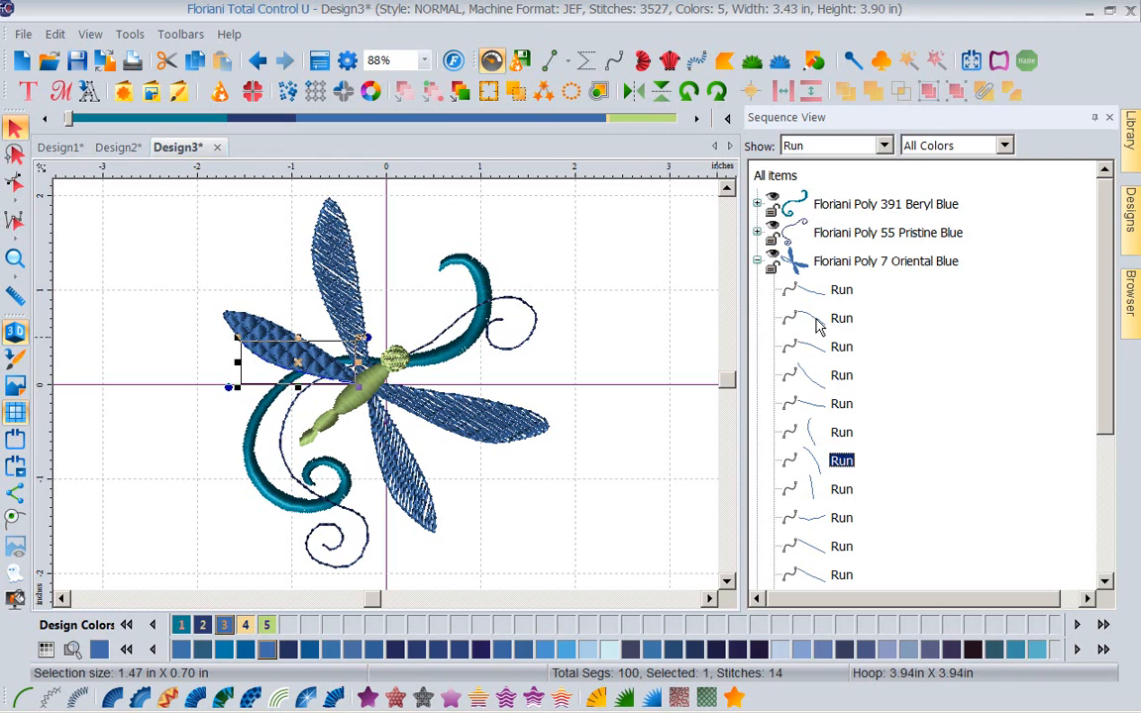
{"action": "left_click_drag", "start_coordinate": [818, 327], "coordinate": [736, 333]}
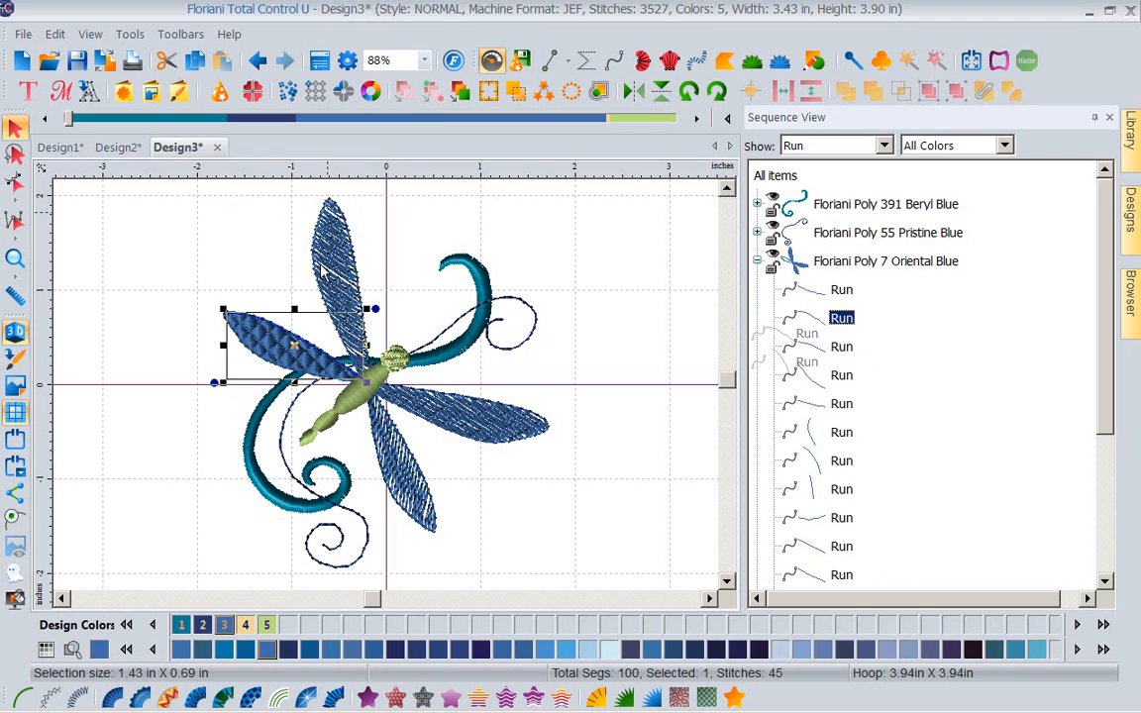
Convert the first Run segment under 7 Oriental Blue to a decorative motif run using a run preset
{"action": "left_click_drag", "start_coordinate": [315, 238], "coordinate": [799, 286]}
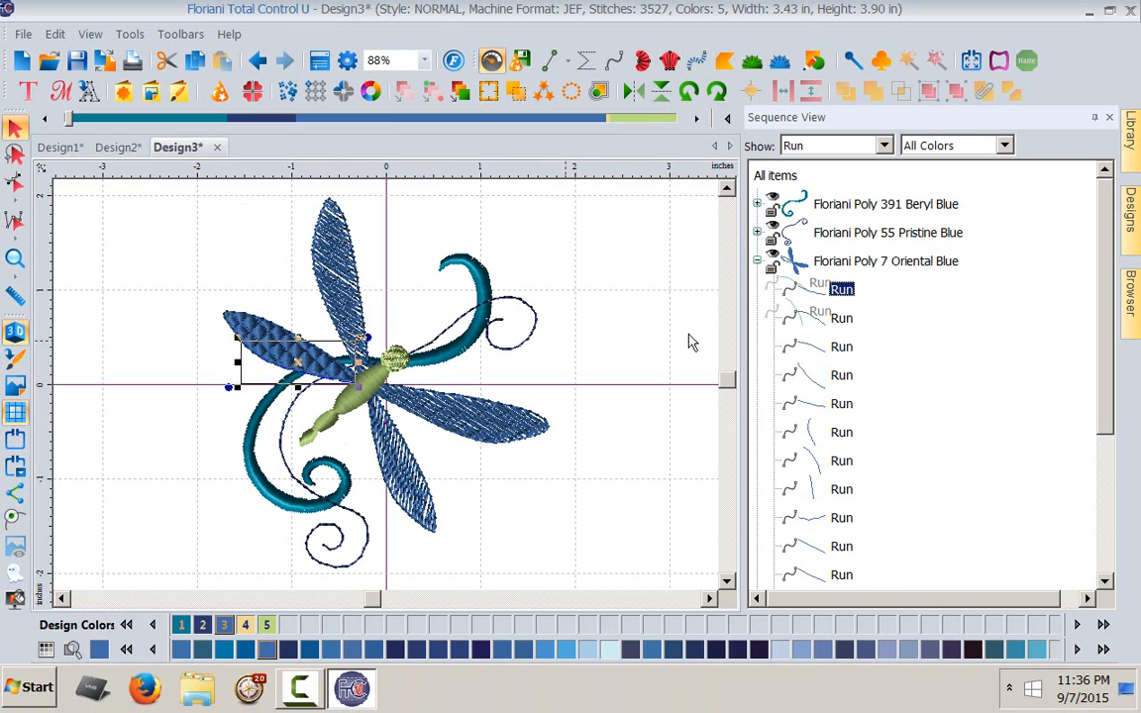
{"action": "left_click_drag", "start_coordinate": [691, 342], "coordinate": [841, 294]}
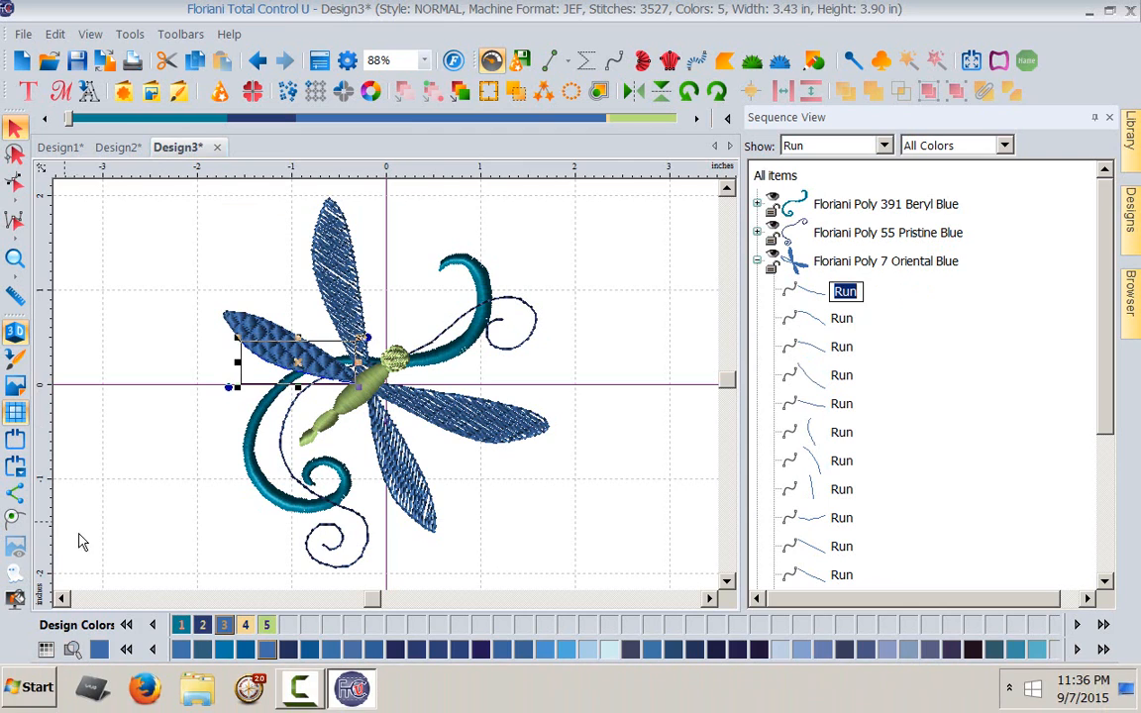
{"action": "left_click", "coordinate": [45, 699]}
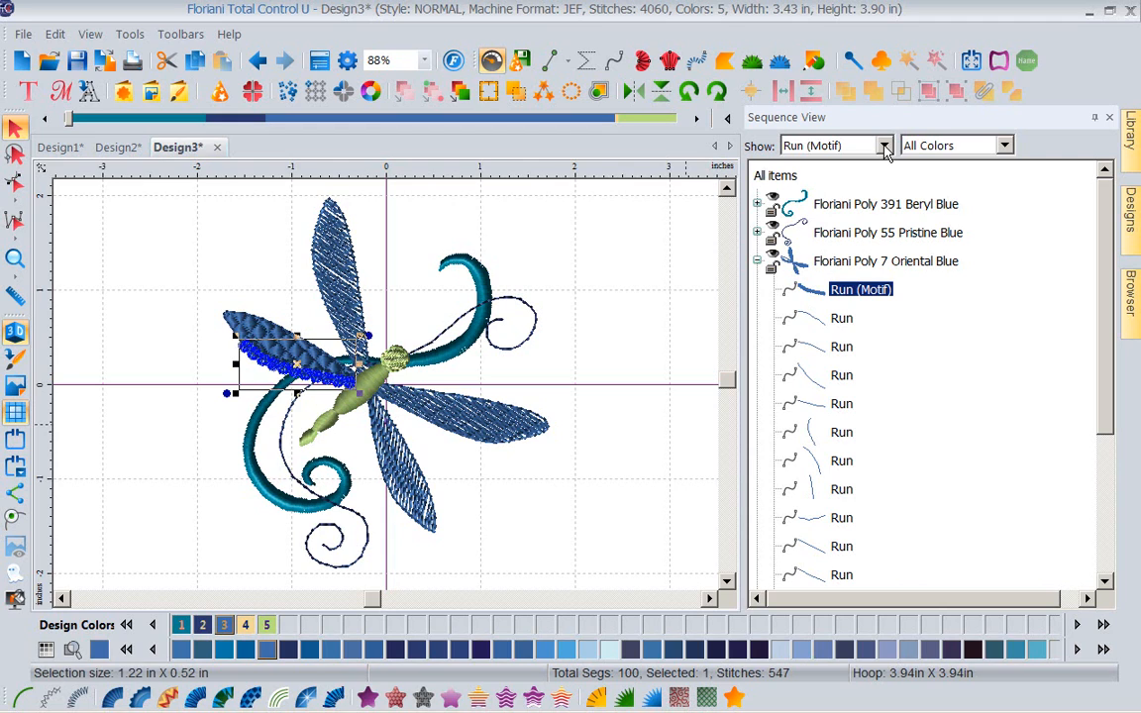
Check which segment types and colors are offered by the Sequence View filters for the dragonfly design
{"action": "mouse_move", "coordinate": [1103, 324]}
{"action": "left_mouse_down"}
{"action": "mouse_move", "coordinate": [1105, 465]}
{"action": "mouse_move", "coordinate": [1097, 325]}
{"action": "left_mouse_up"}
{"action": "left_click", "coordinate": [879, 148]}
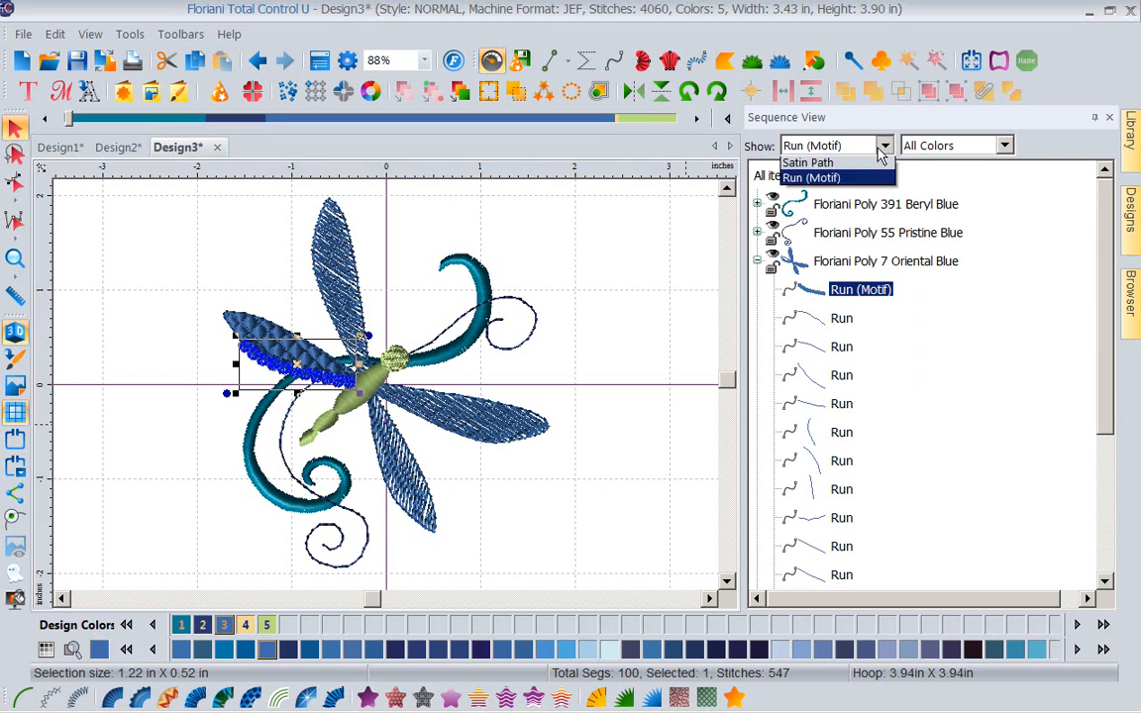
{"action": "left_click", "coordinate": [879, 149]}
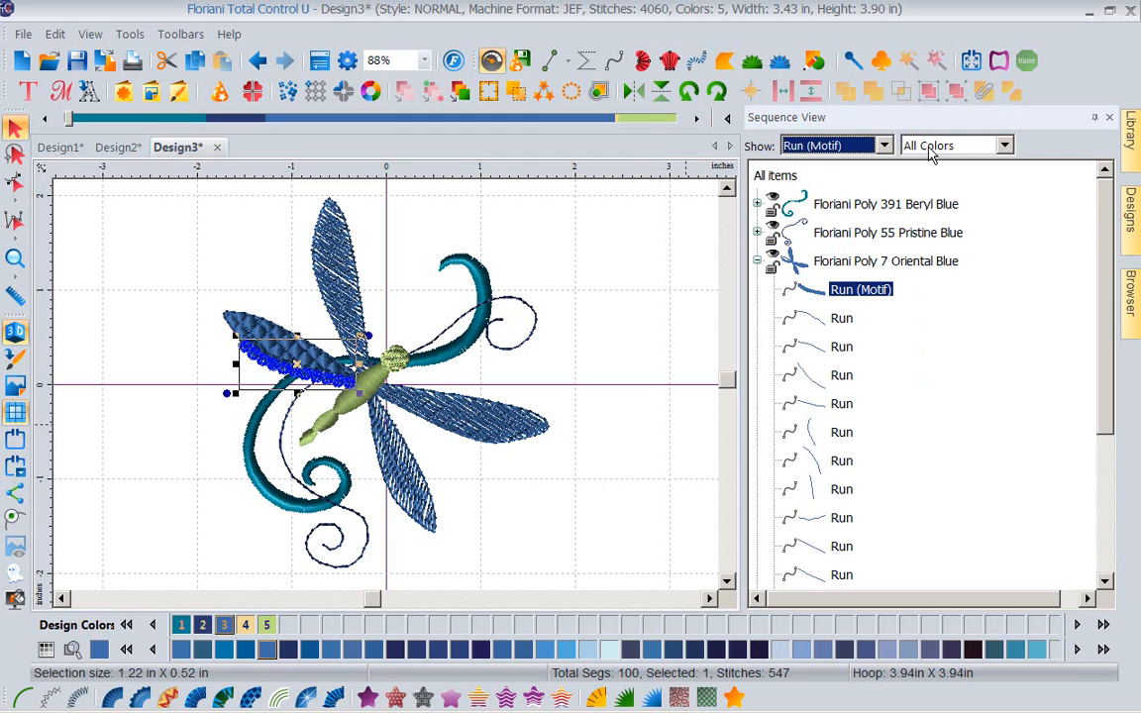
{"action": "left_click", "coordinate": [1005, 147]}
{"action": "left_click", "coordinate": [1006, 152]}
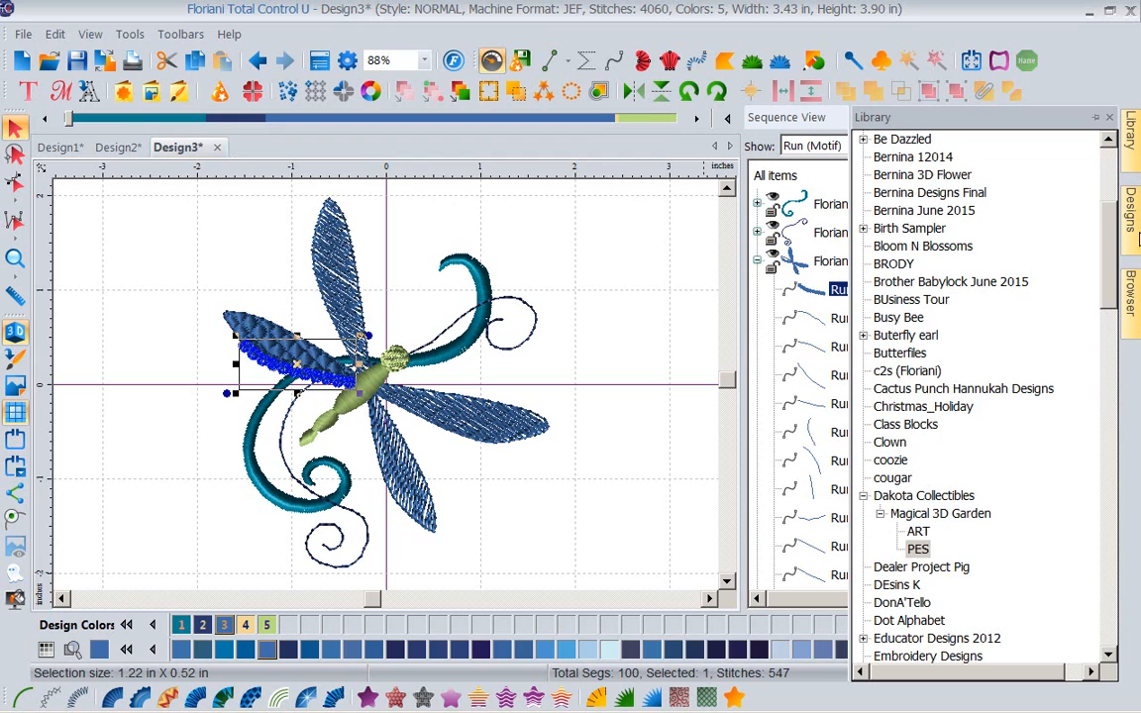
Browse Local Disk (C:) to the split preview subfolder inside A Designs and view the design thumbnails it contains
{"action": "mouse_move", "coordinate": [1130, 302]}
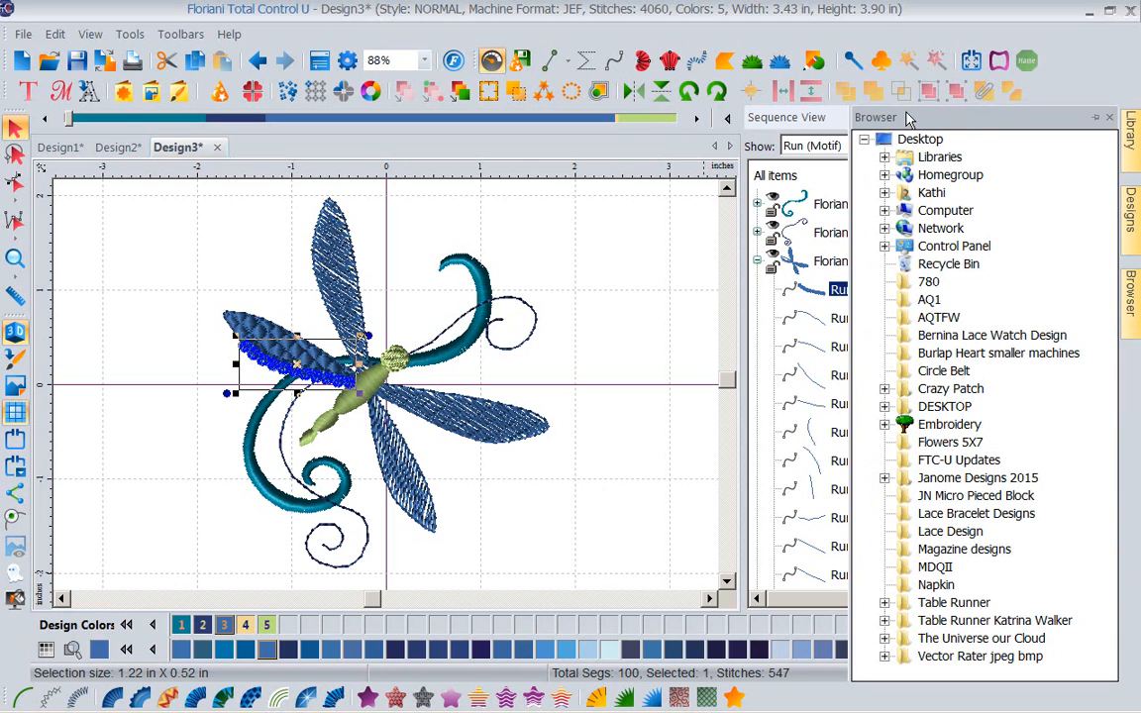
{"action": "left_click", "coordinate": [884, 211]}
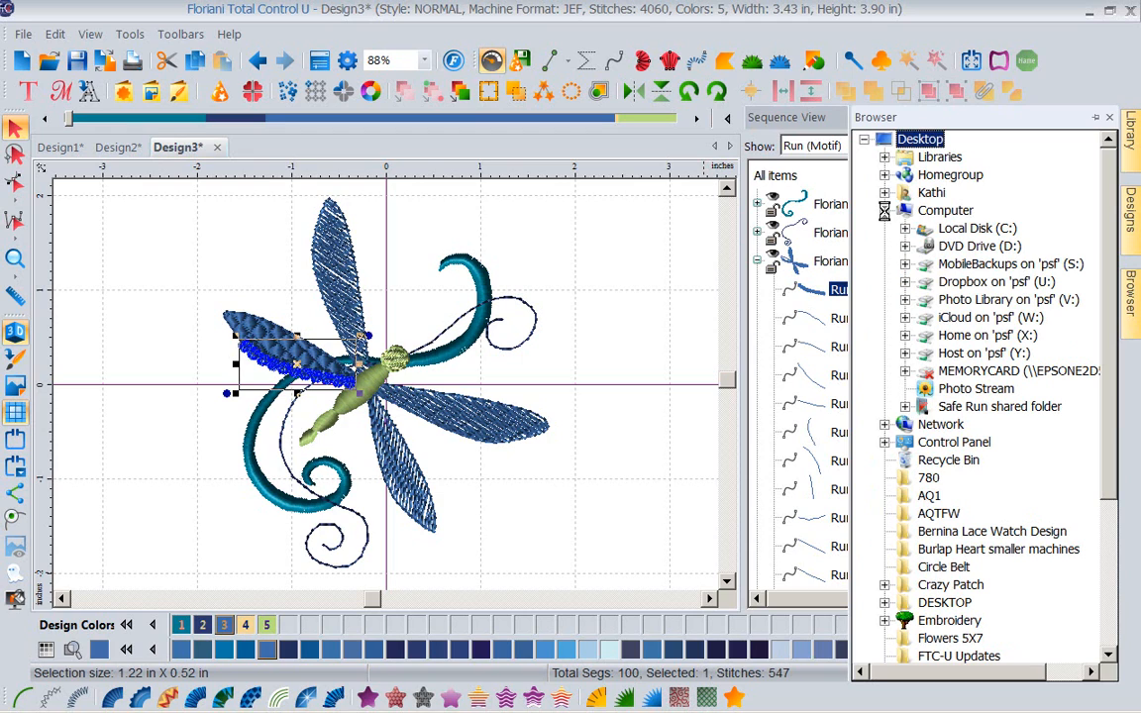
{"action": "left_click", "coordinate": [904, 229]}
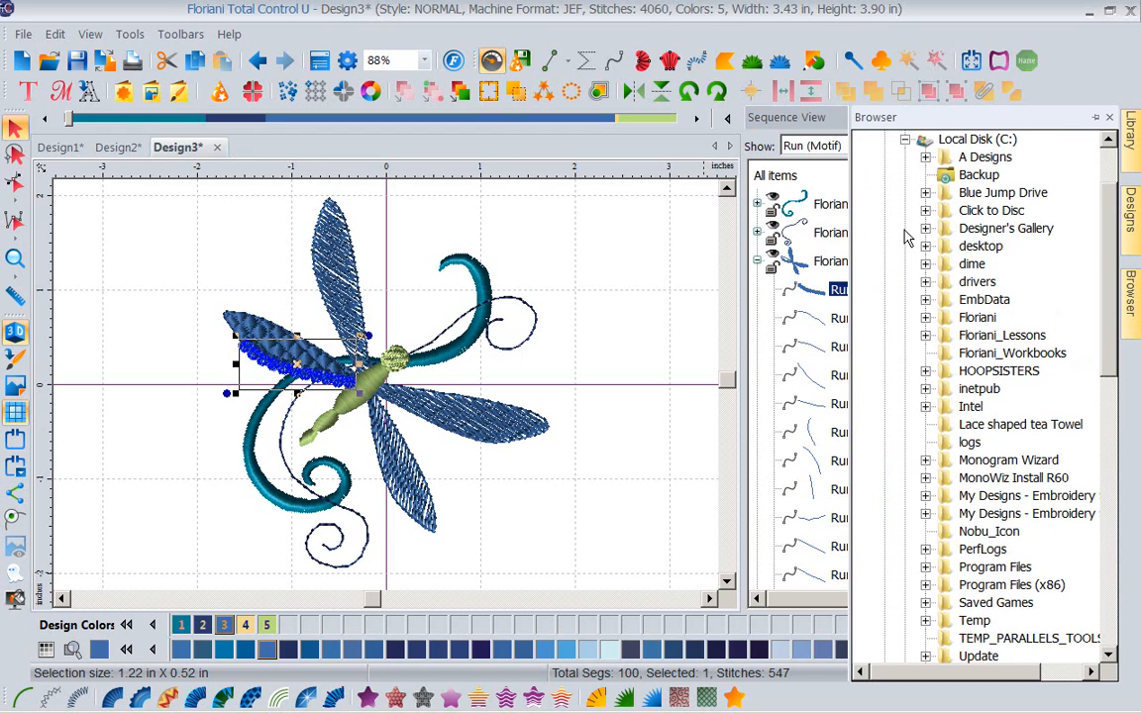
{"action": "left_click", "coordinate": [924, 156]}
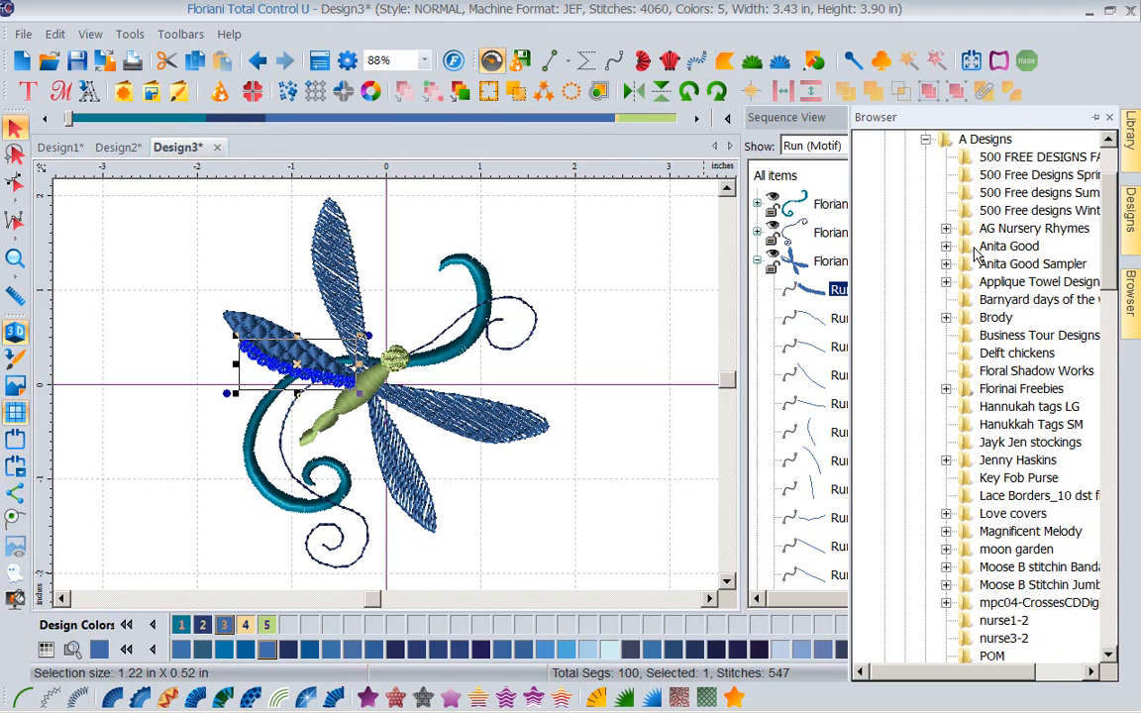
{"action": "left_click", "coordinate": [947, 318]}
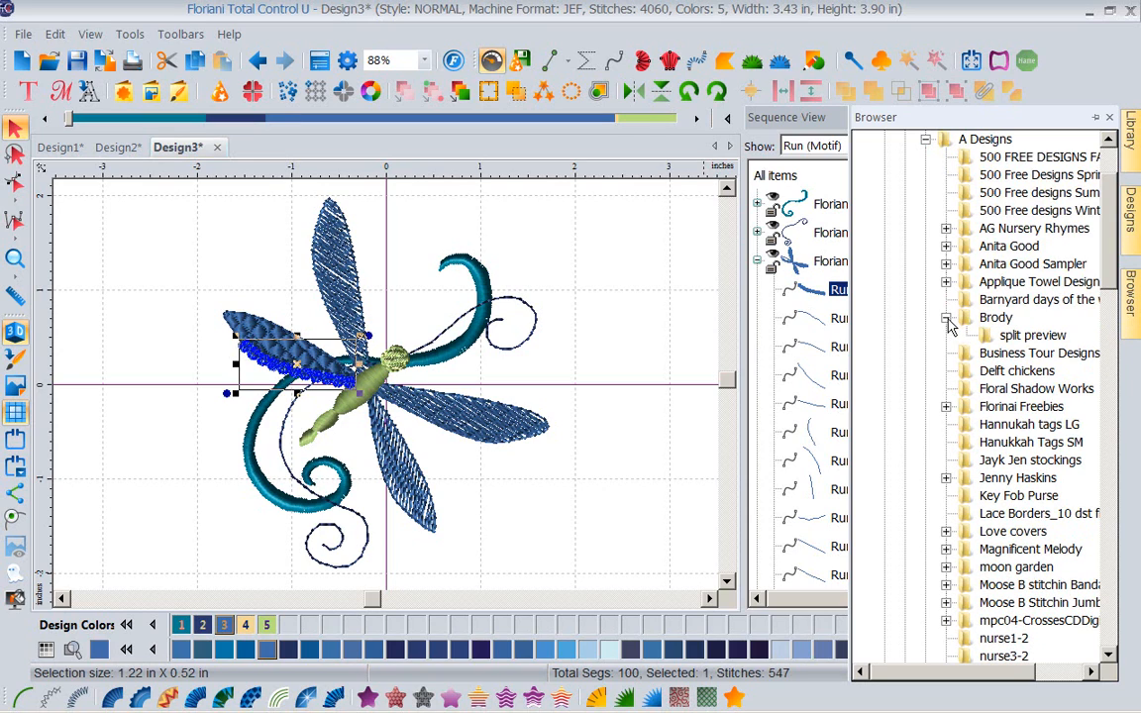
{"action": "left_click", "coordinate": [999, 334]}
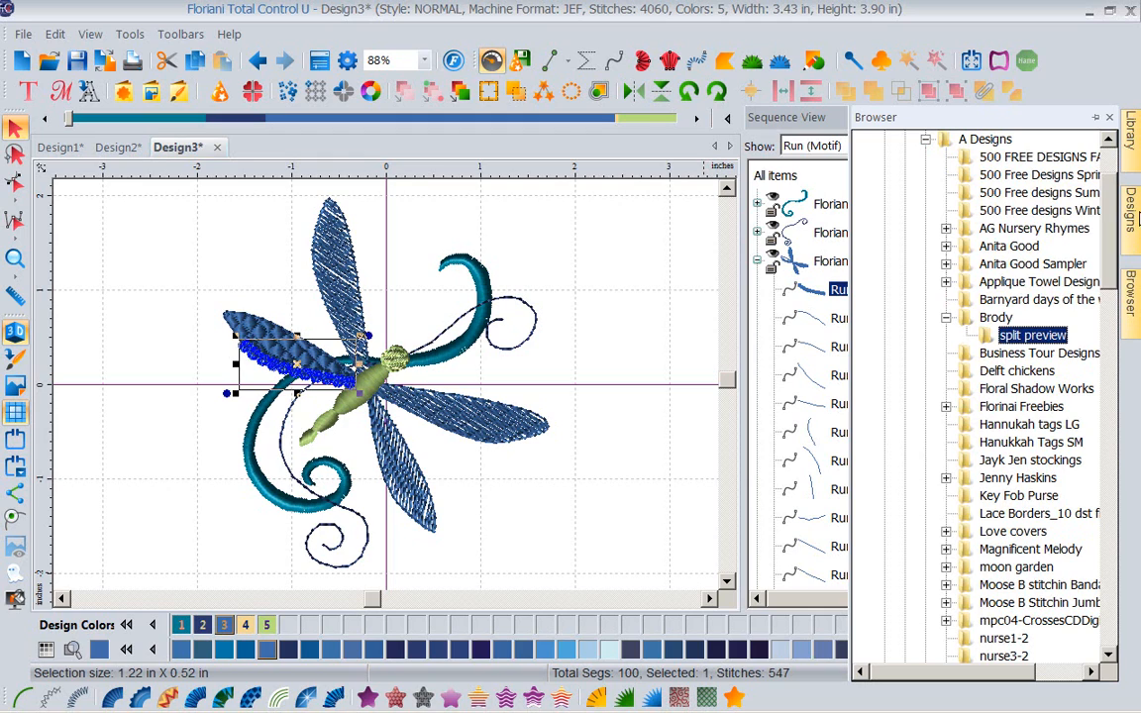
{"action": "left_click", "coordinate": [1130, 213]}
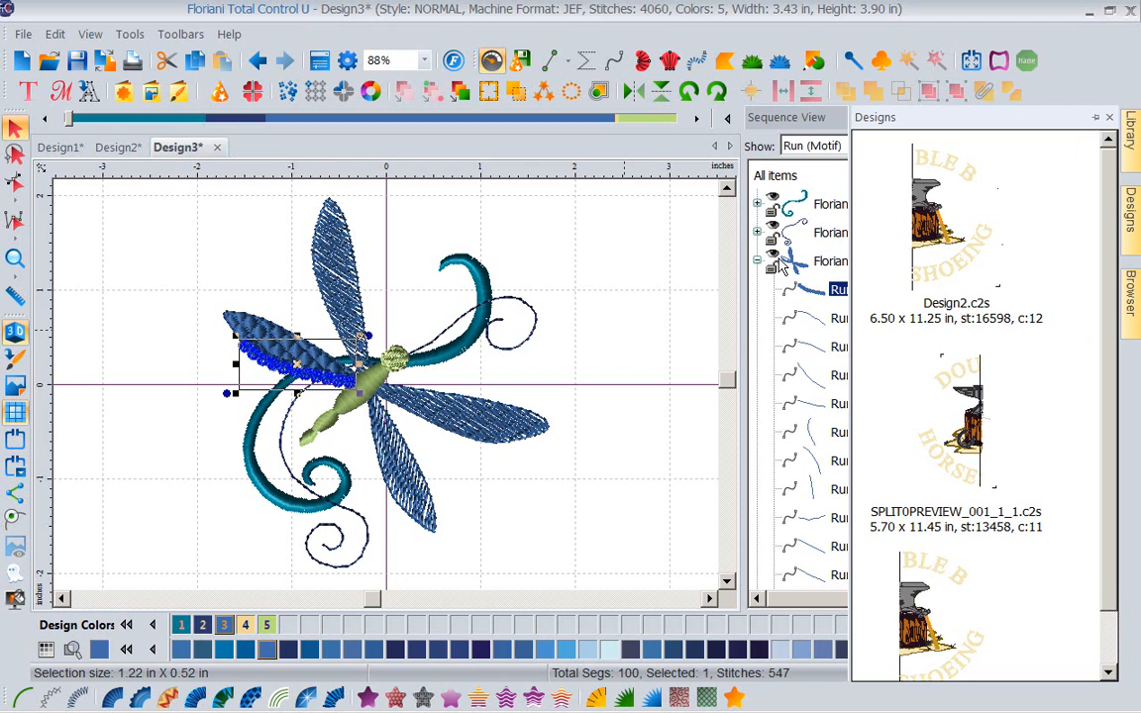
{"action": "left_click", "coordinate": [778, 176]}
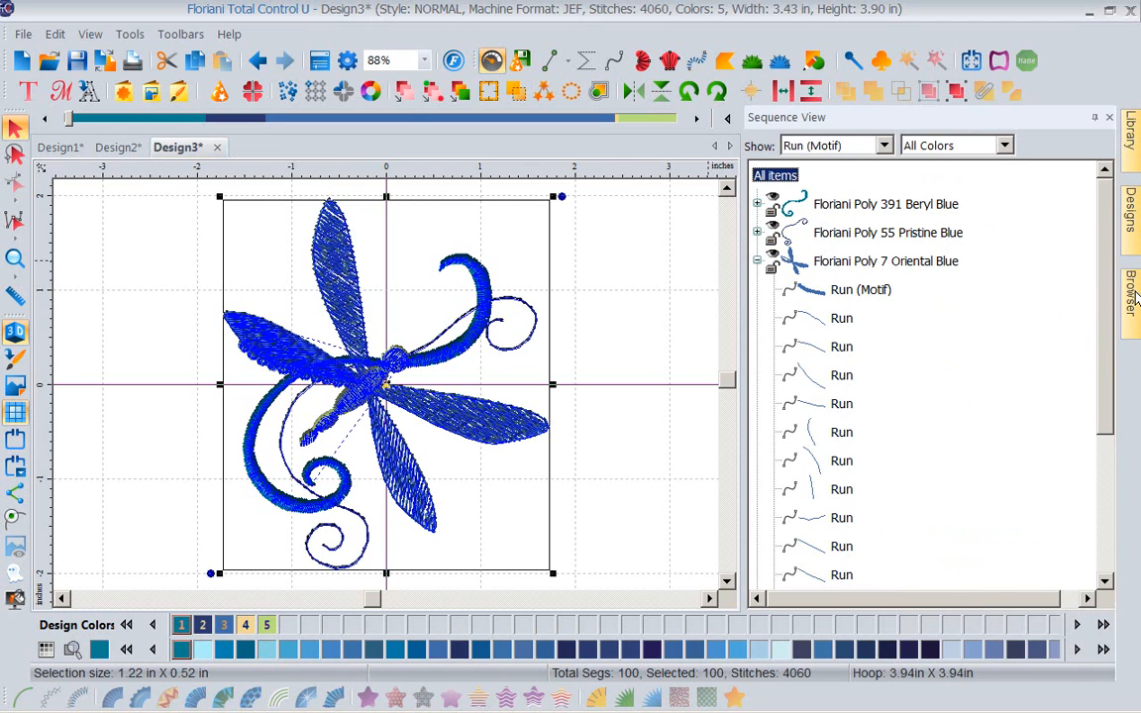
Look through the library's folder list, select the Asian Designs folder and view its design thumbnails
{"action": "mouse_move", "coordinate": [1132, 134]}
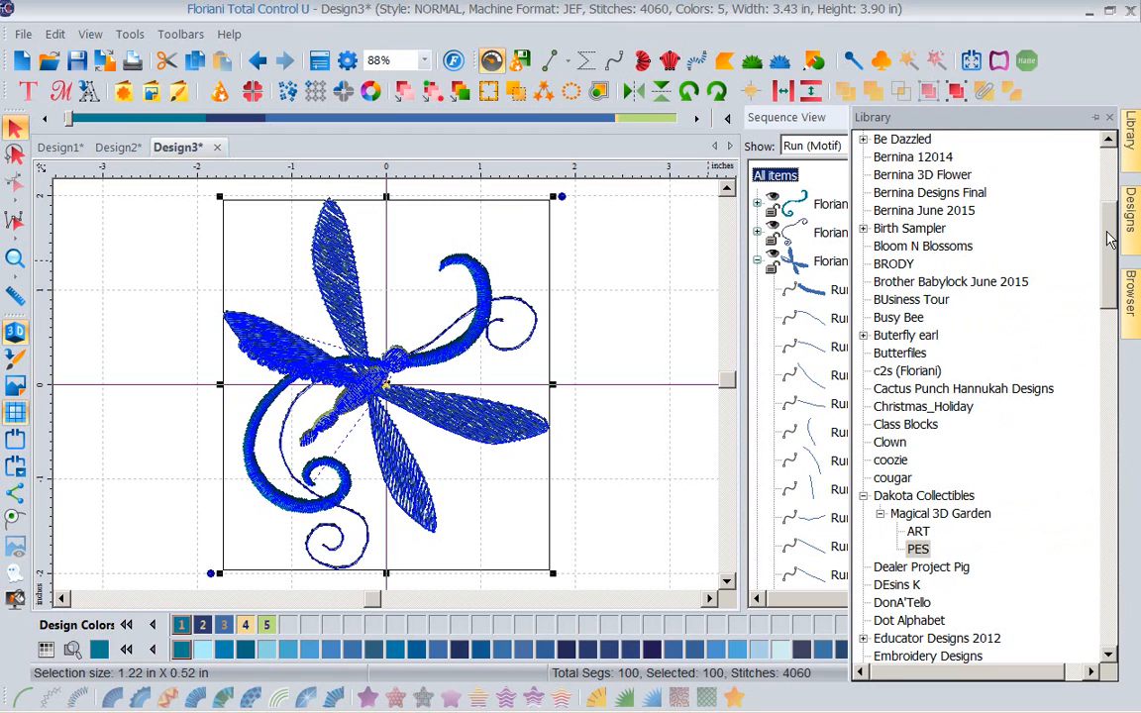
{"action": "scroll", "coordinate": [1108, 188], "scroll_direction": "up", "scroll_amount": 5}
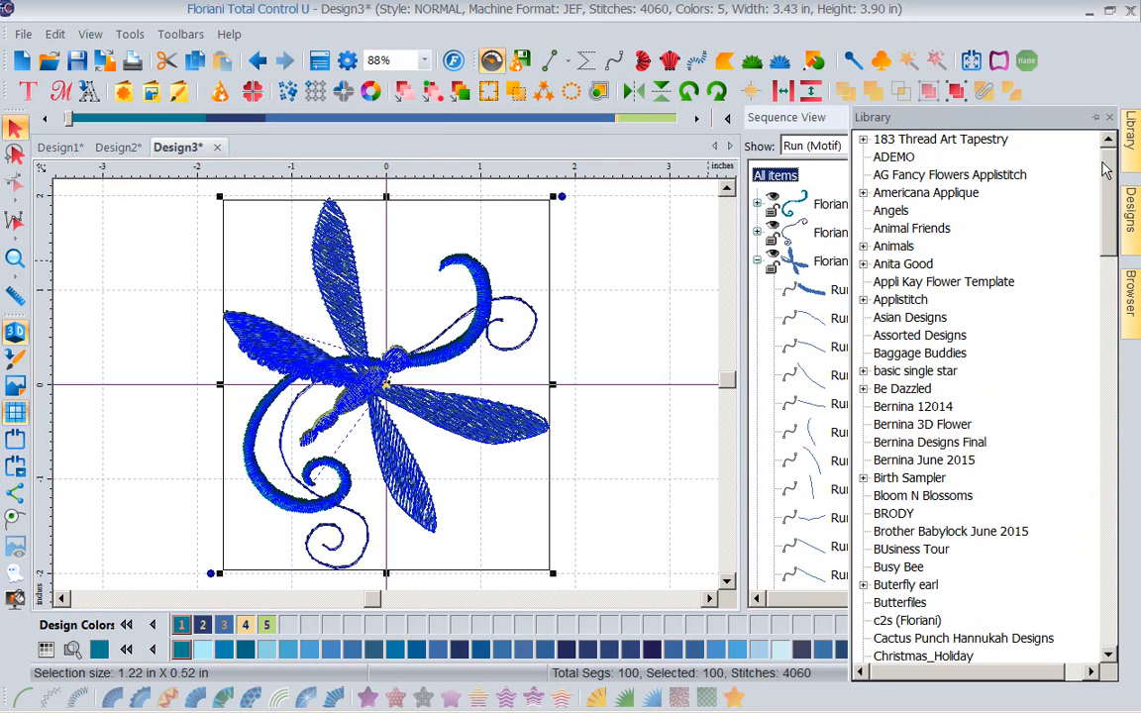
{"action": "left_click_drag", "start_coordinate": [1108, 169], "coordinate": [1111, 307]}
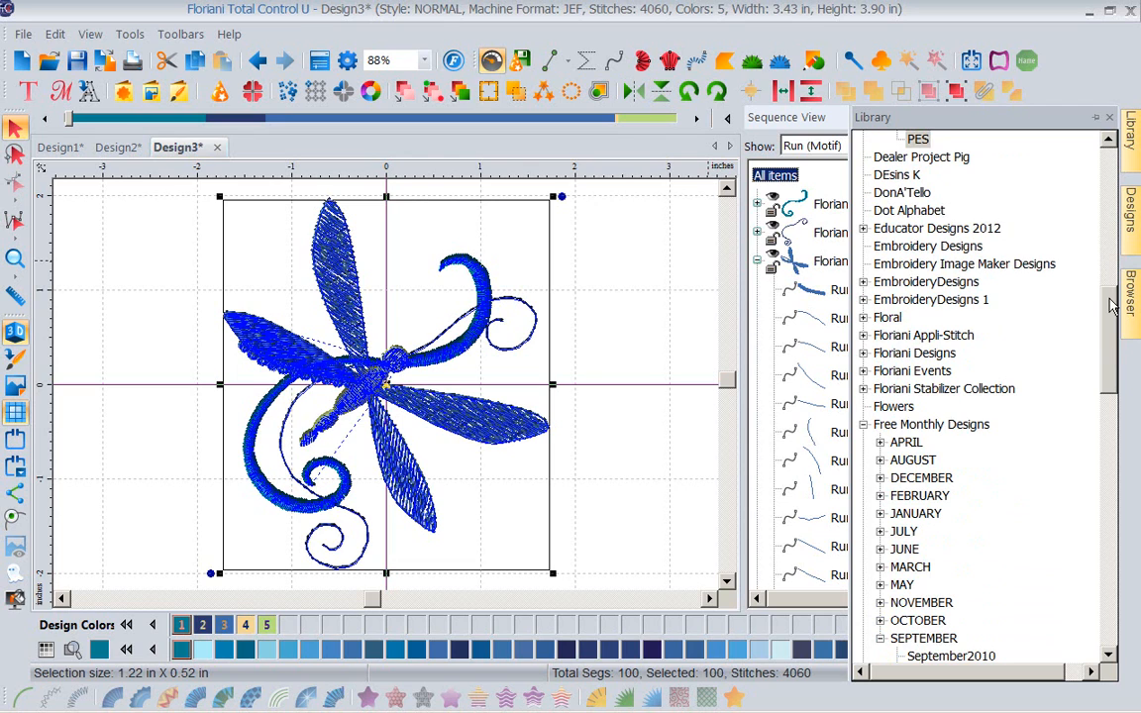
{"action": "left_click_drag", "start_coordinate": [1111, 307], "coordinate": [1085, 558]}
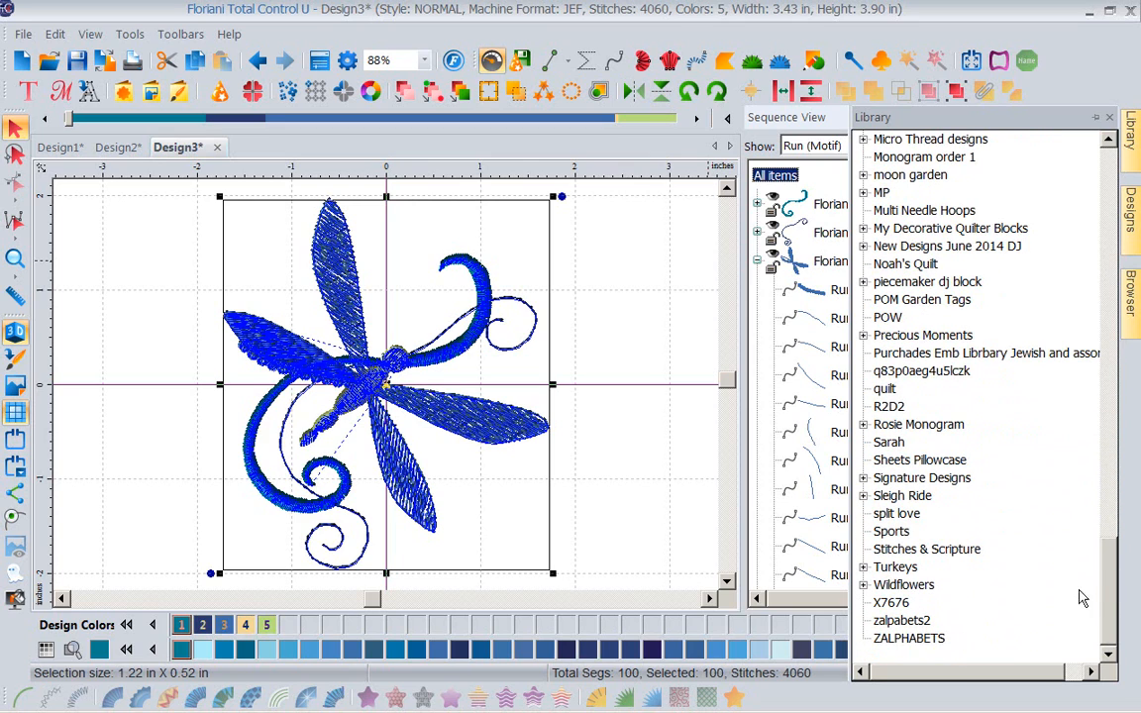
{"action": "left_click_drag", "start_coordinate": [1086, 557], "coordinate": [980, 139]}
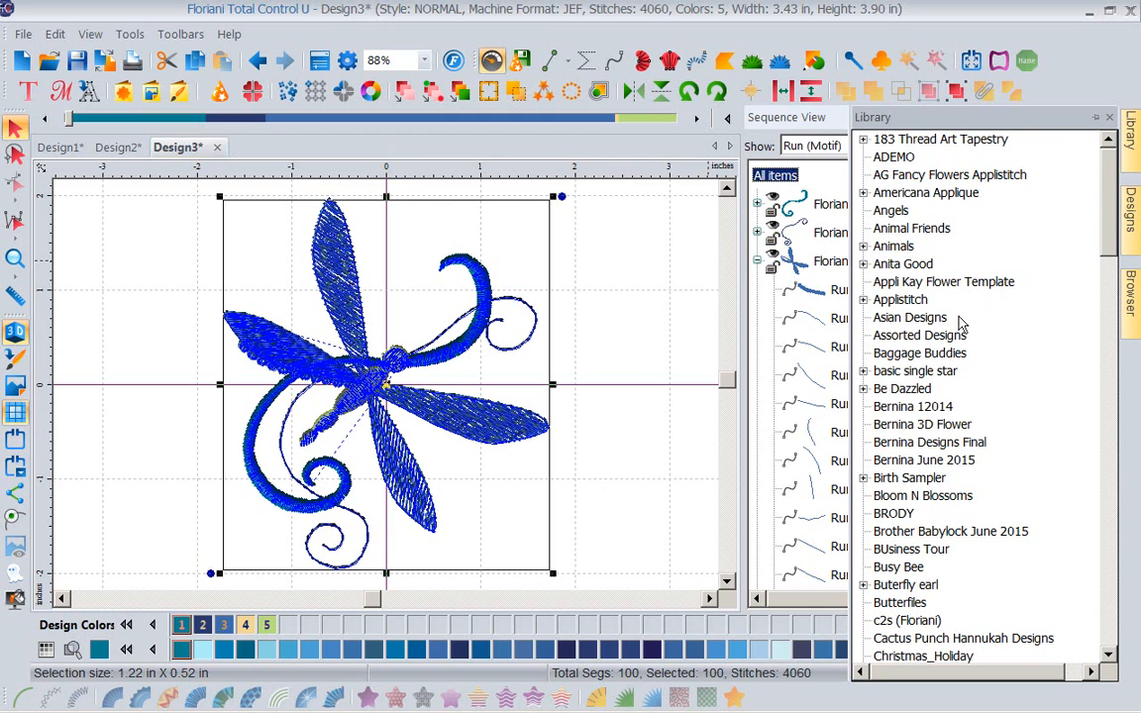
{"action": "left_click", "coordinate": [910, 317]}
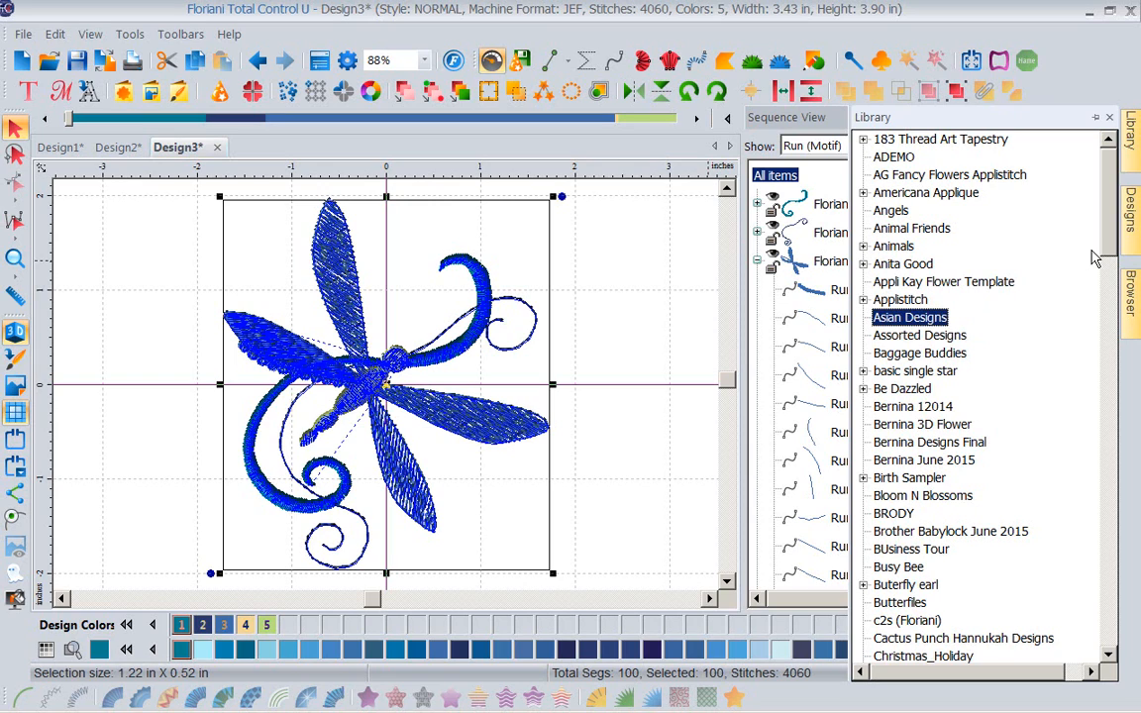
{"action": "left_click", "coordinate": [1134, 231]}
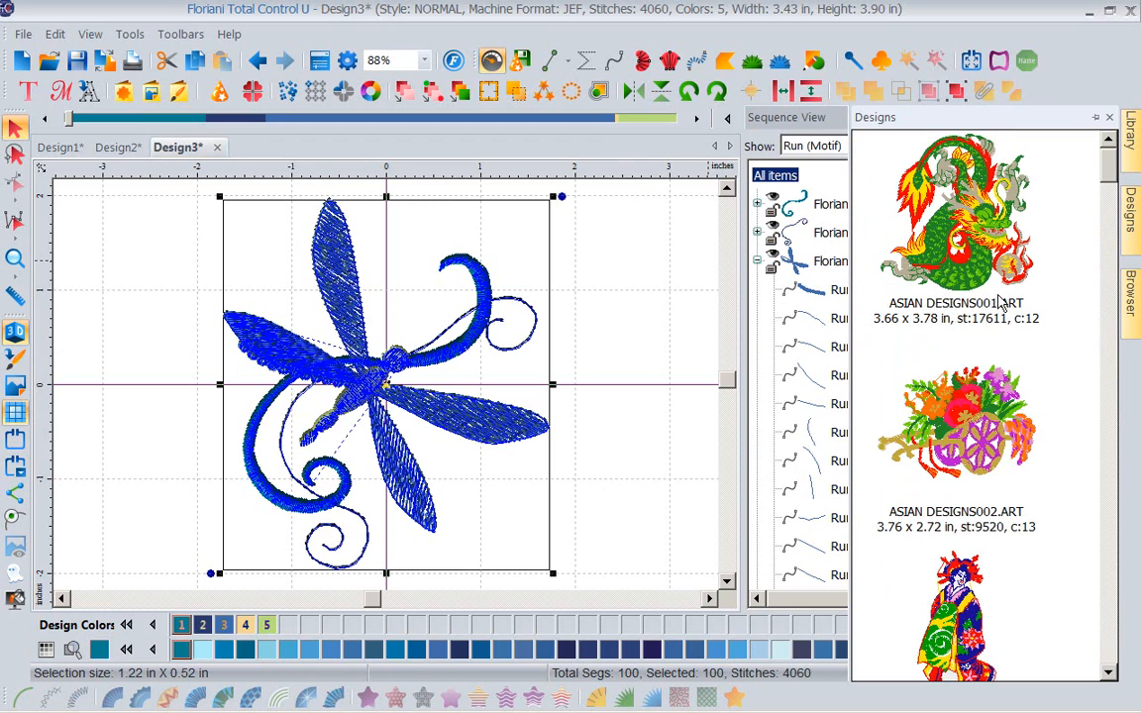
{"action": "left_click", "coordinate": [822, 176]}
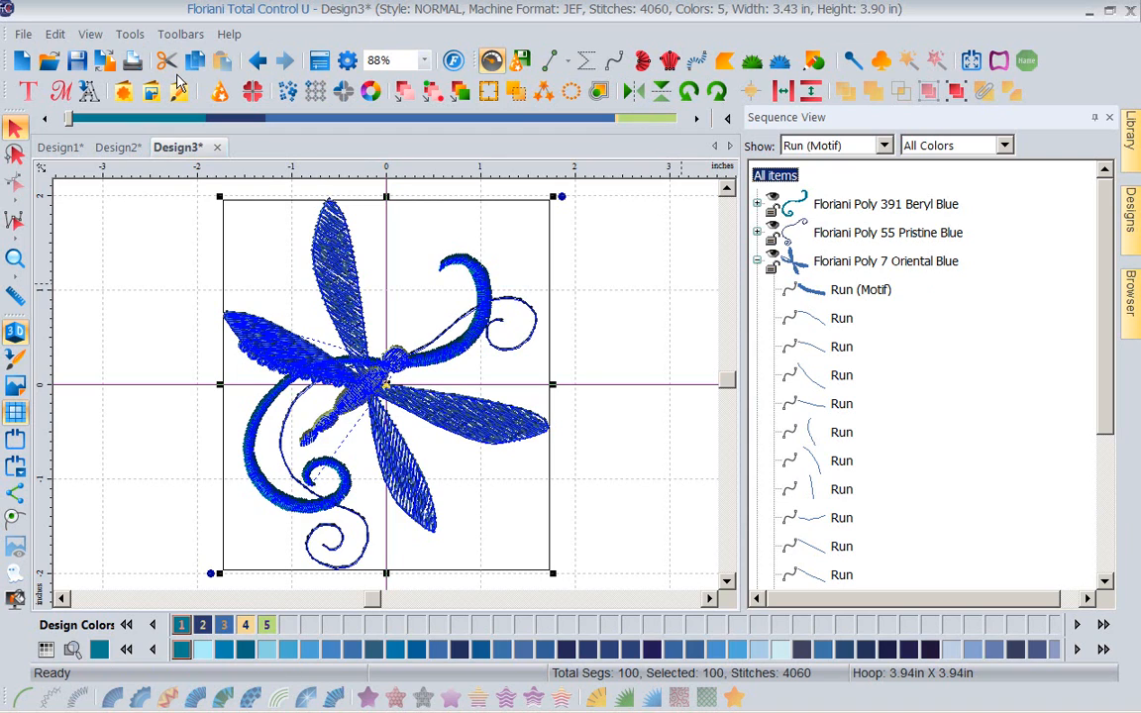
Display the Properties together with the Sequence View and deselect the dragonfly design
{"action": "left_click", "coordinate": [319, 61]}
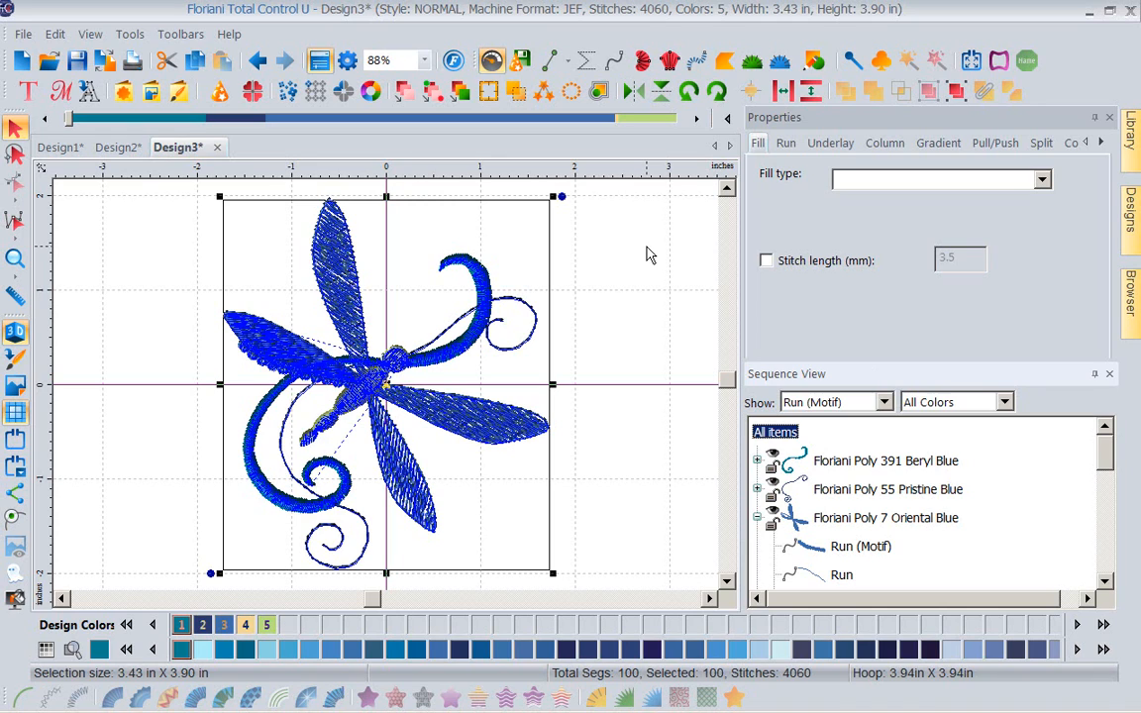
{"action": "mouse_move", "coordinate": [1138, 145]}
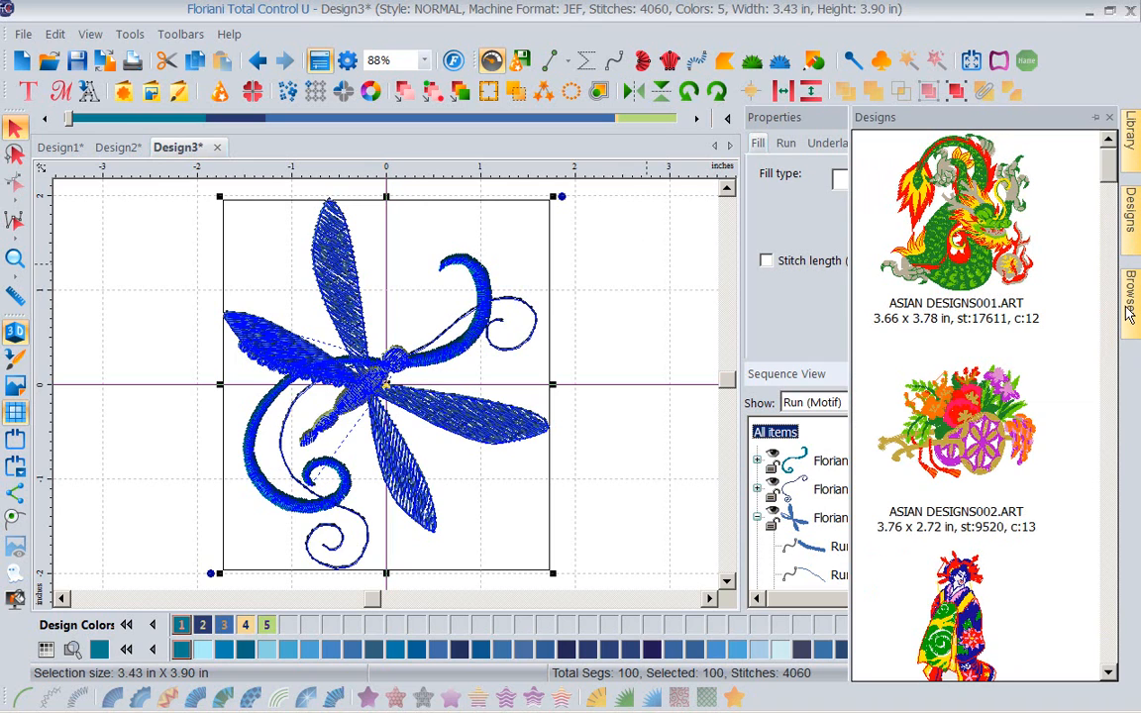
{"action": "mouse_move", "coordinate": [1130, 313]}
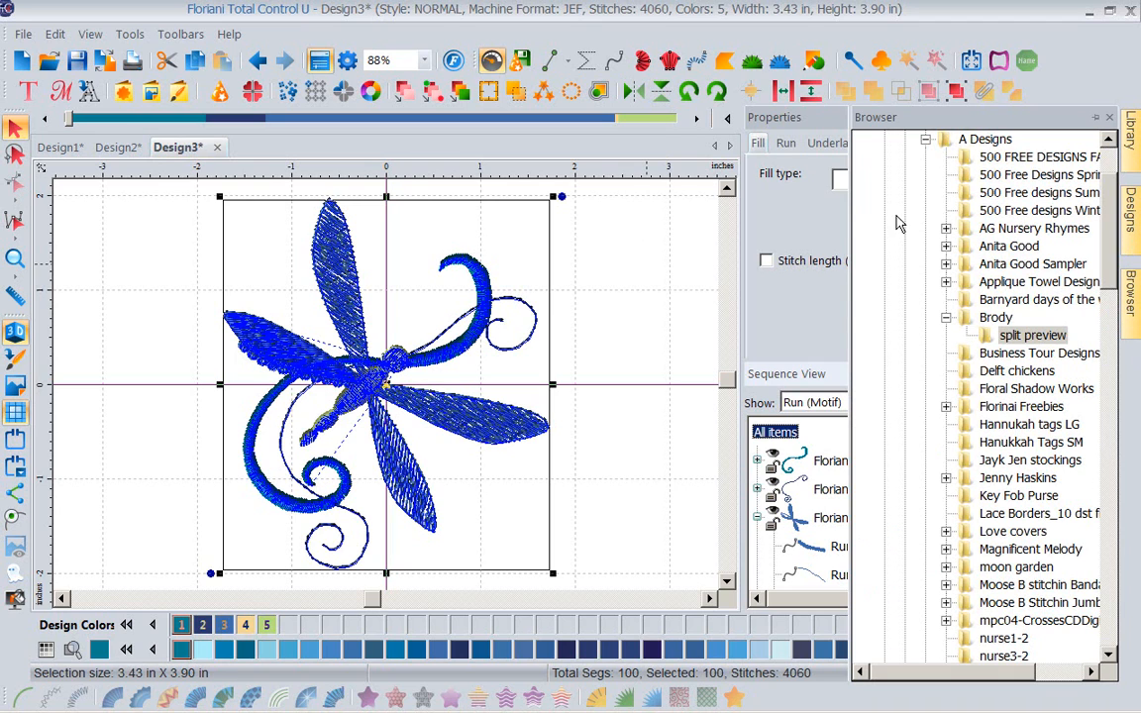
{"action": "left_click", "coordinate": [556, 274]}
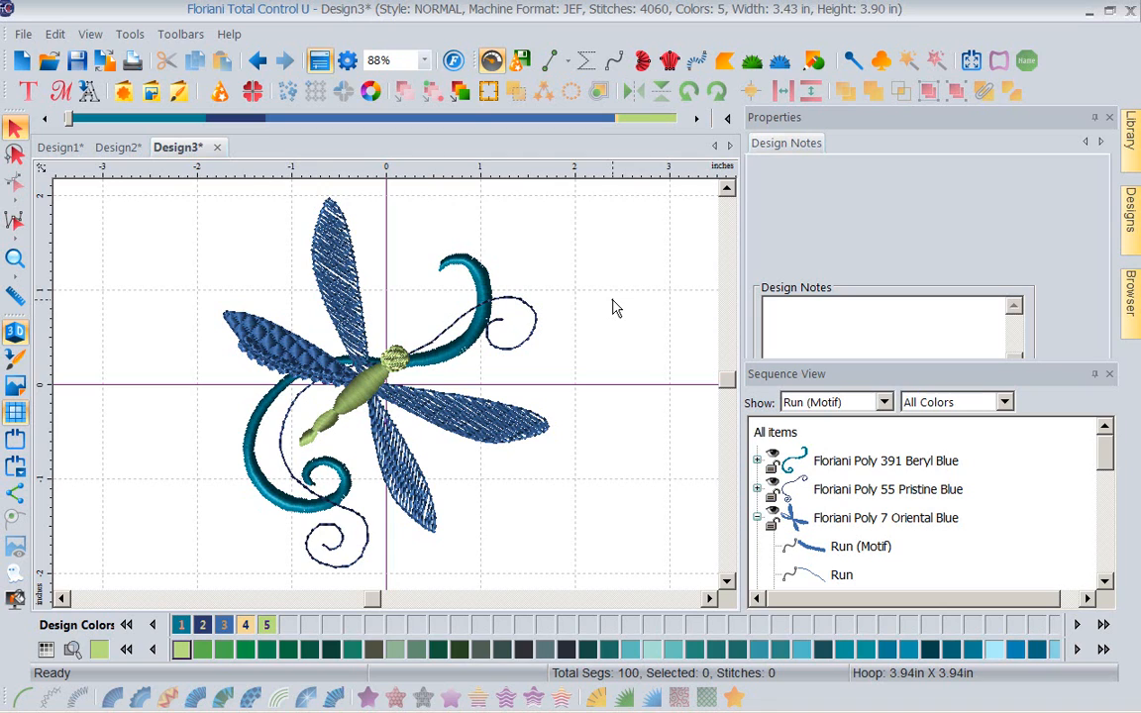
{"action": "left_click_drag", "start_coordinate": [612, 300], "coordinate": [327, 681]}
{"action": "left_click_drag", "start_coordinate": [1139, 301], "coordinate": [598, 252]}
{"action": "left_click_drag", "start_coordinate": [593, 253], "coordinate": [347, 143]}
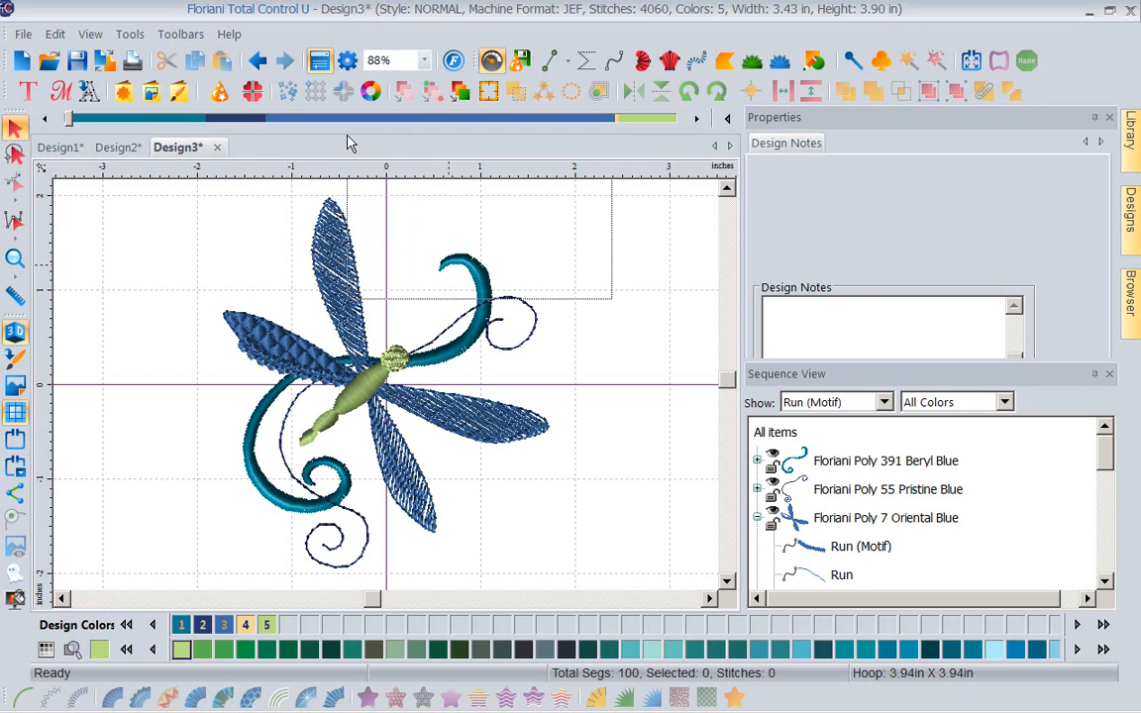